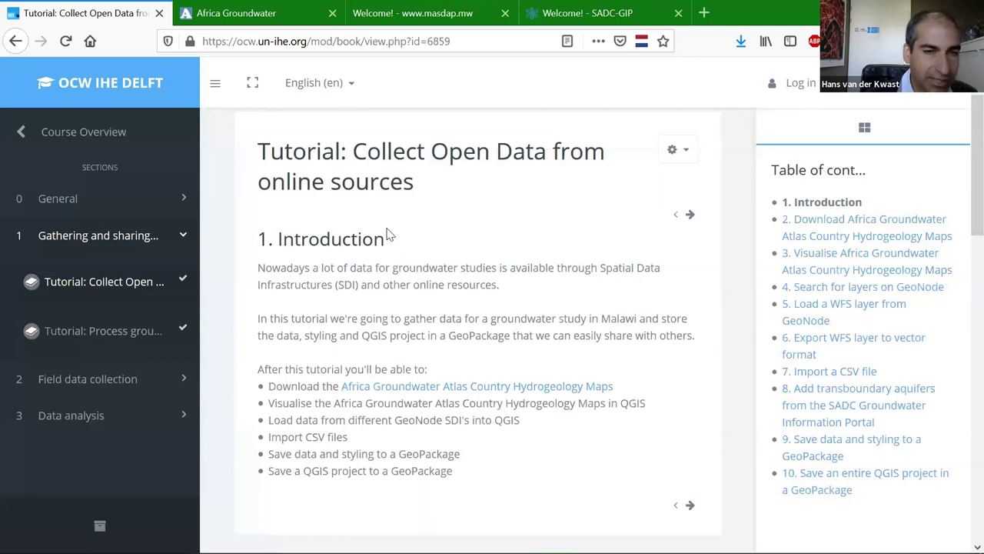
- Go to chapter 2 of the tutorial on downloading the hydrogeology maps and bring up the Africa Groundwater Atlas download page
left_click(691, 506)
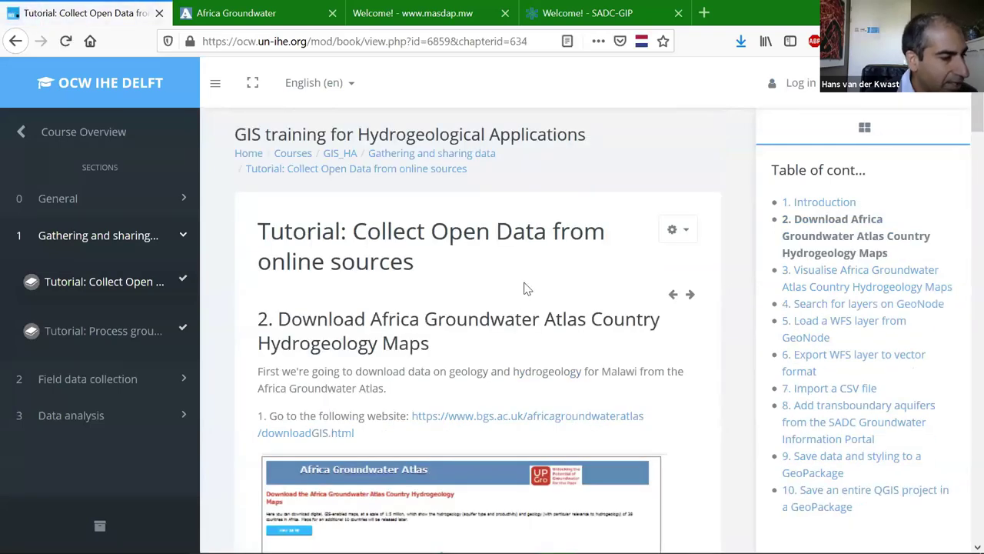
scroll(654, 246, "down", 3)
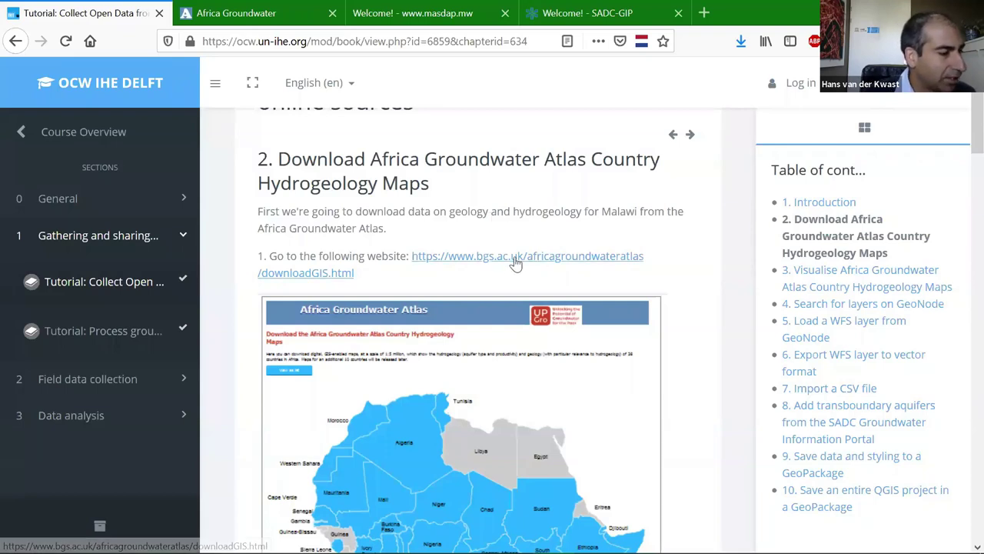
left_click(240, 23)
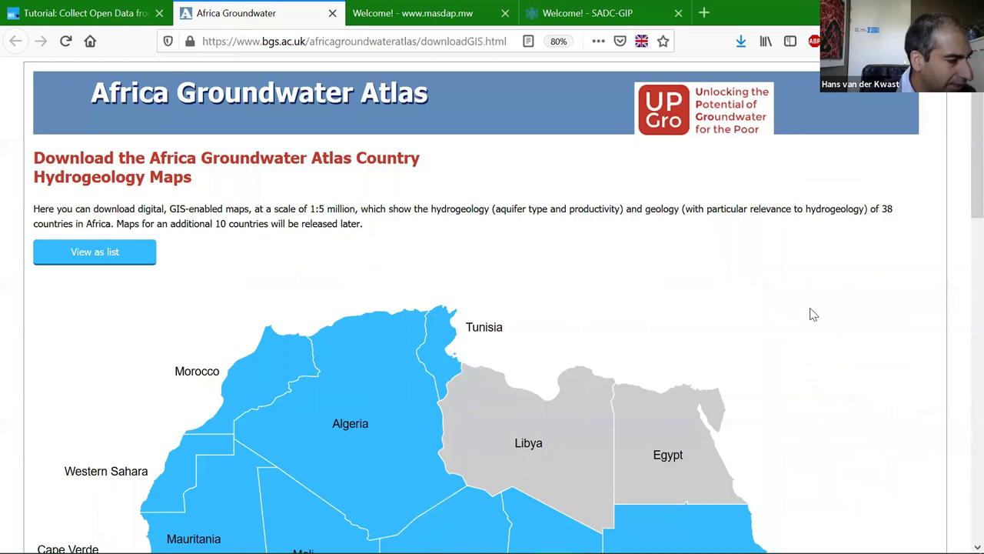
- Open the download request form for Malawi from the Africa Groundwater Atlas country map
scroll(813, 314, "down", 5)
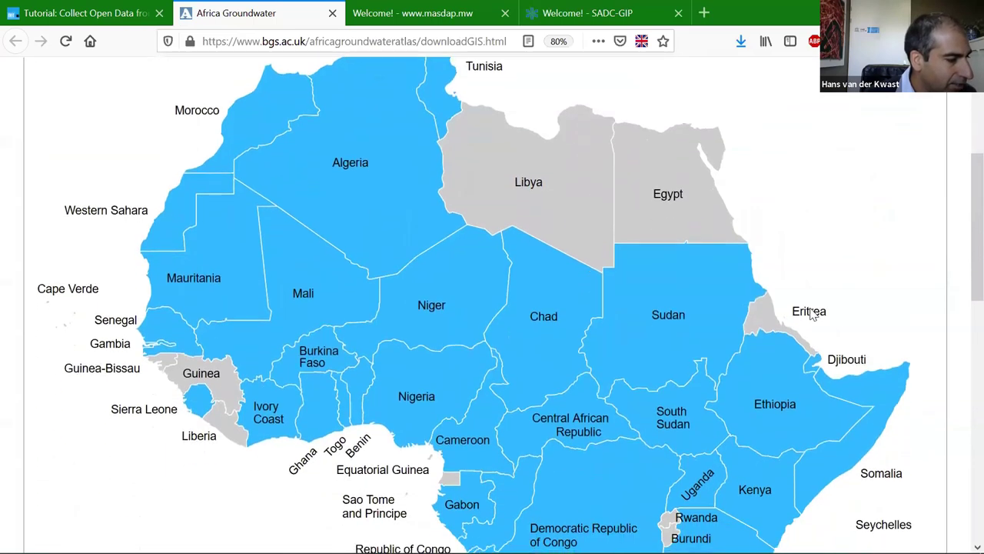
scroll(813, 314, "down", 3)
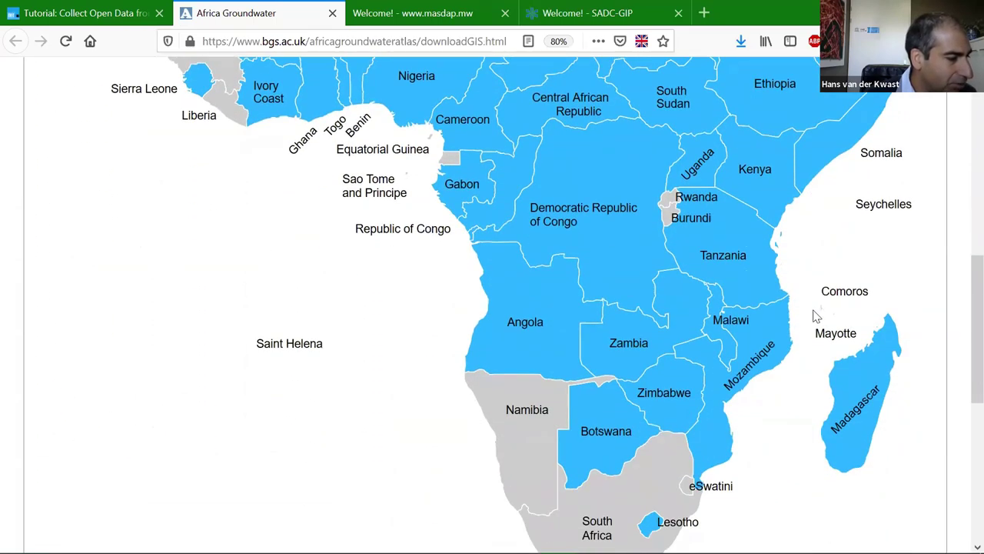
left_click(716, 327)
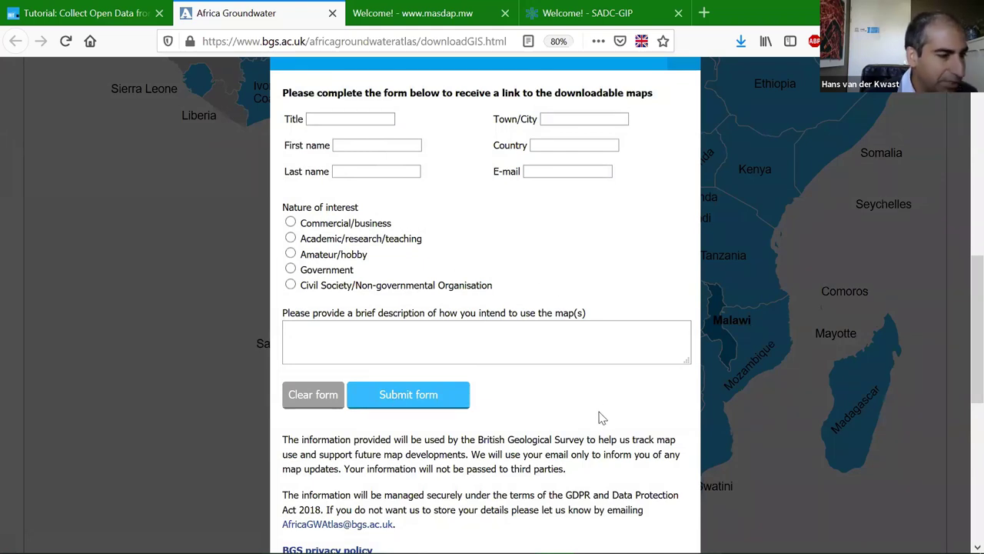
scroll(639, 263, "up", 1)
scroll(638, 263, "up", 2)
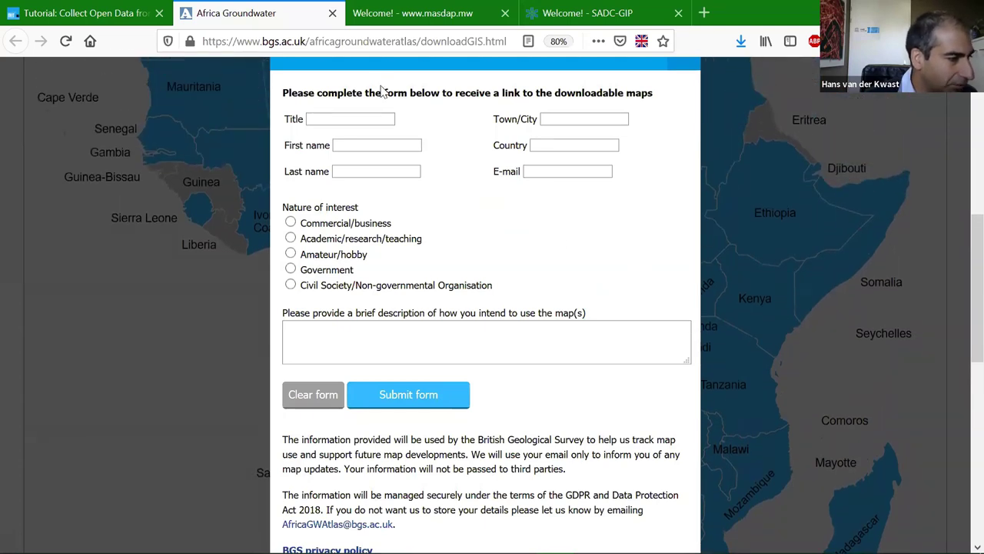
- Return to the tutorial, read the remaining download and extraction instructions, and continue to chapter 3
left_click(80, 13)
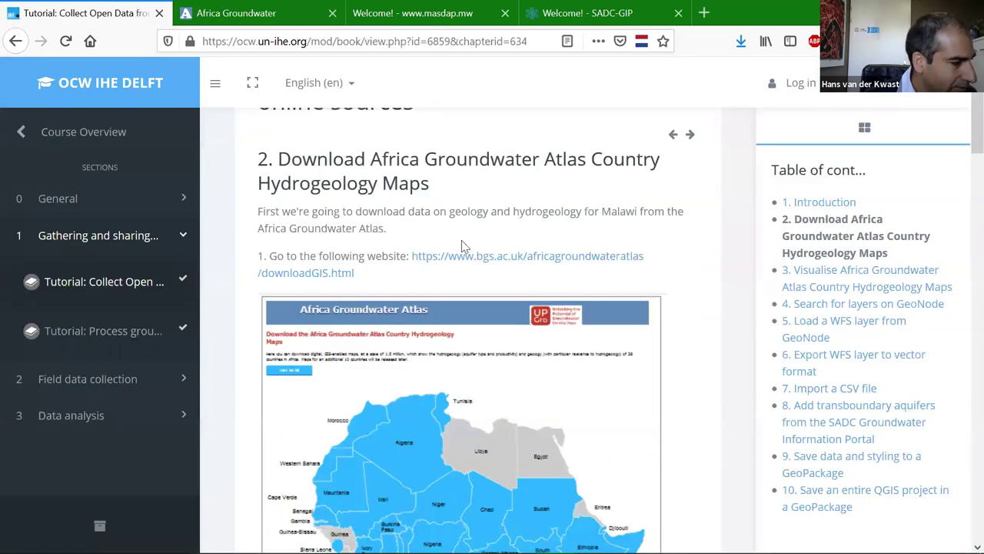
scroll(506, 262, "down", 15)
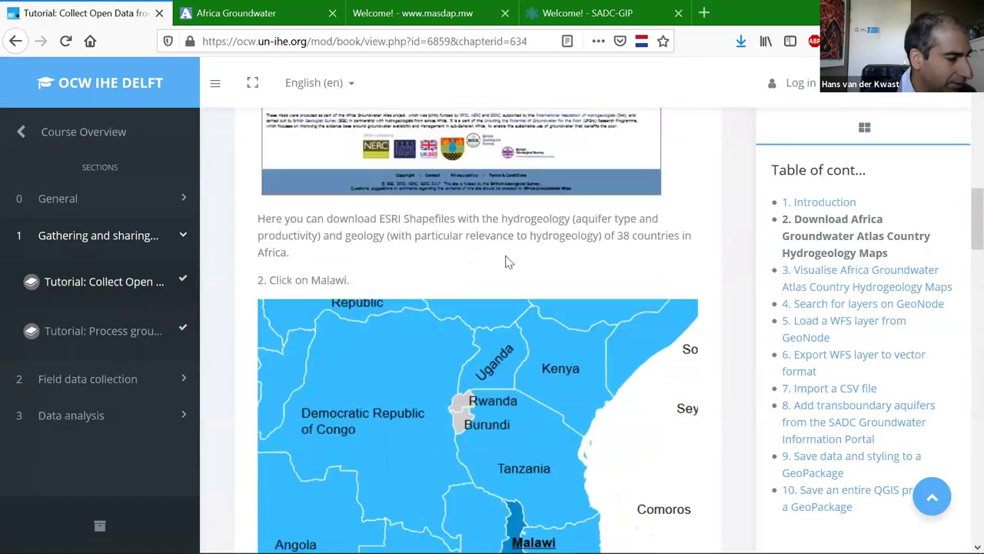
scroll(492, 261, "down", 15)
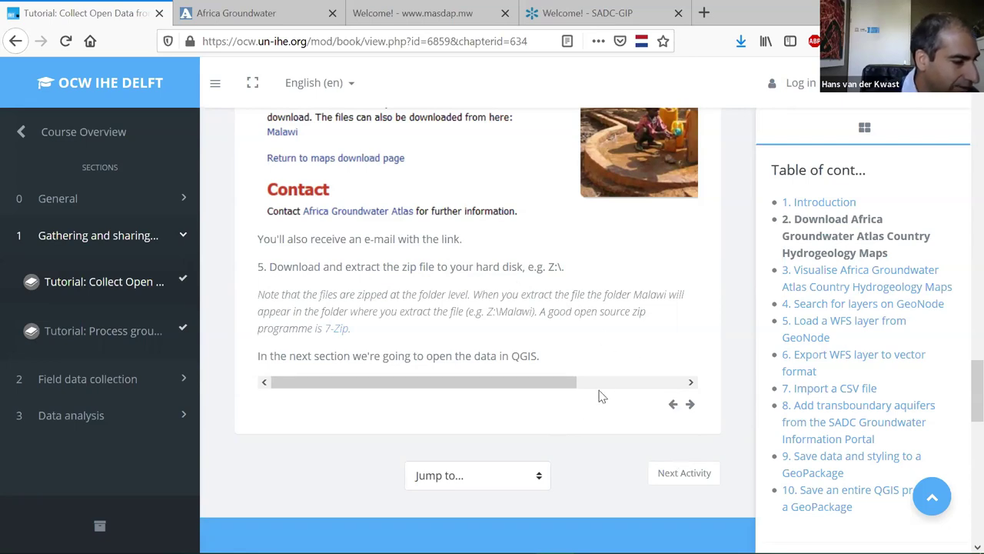
left_click(691, 405)
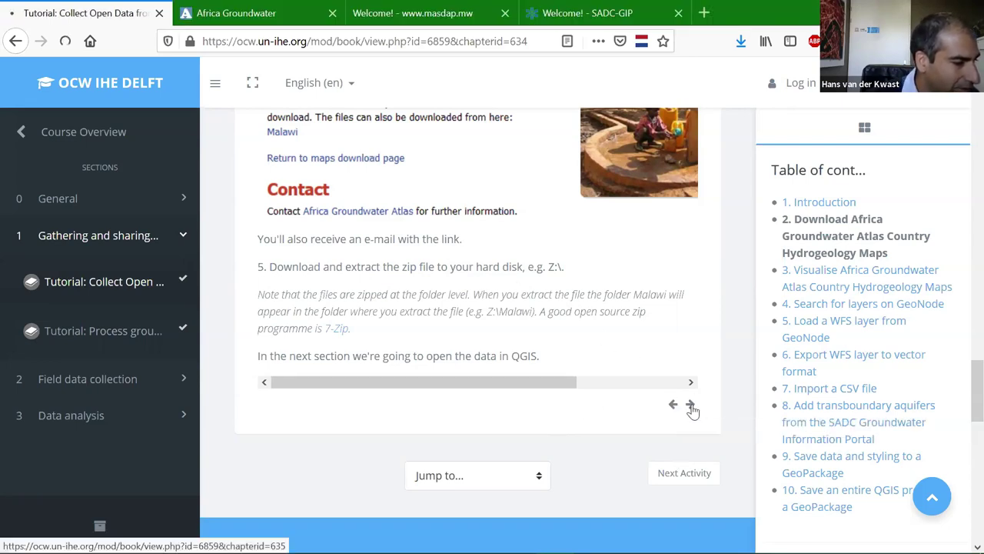
- Switch to QGIS, bring up the Tutorial1 folder in File Explorer, and select Malawi_Hydrogeology_Eng.lyr among the extracted files
key("alt+Tab")
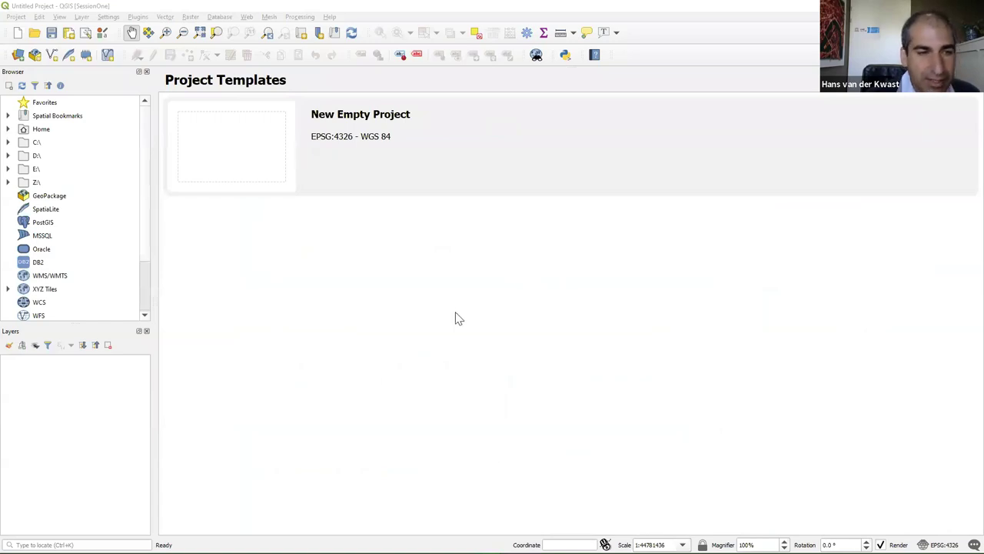
mouse_move(435, 551)
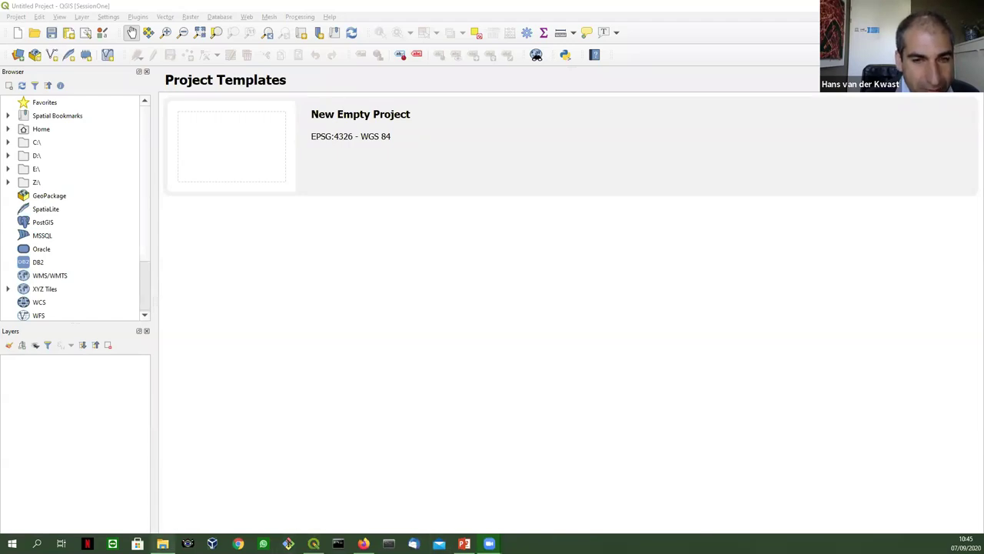
left_click(162, 544)
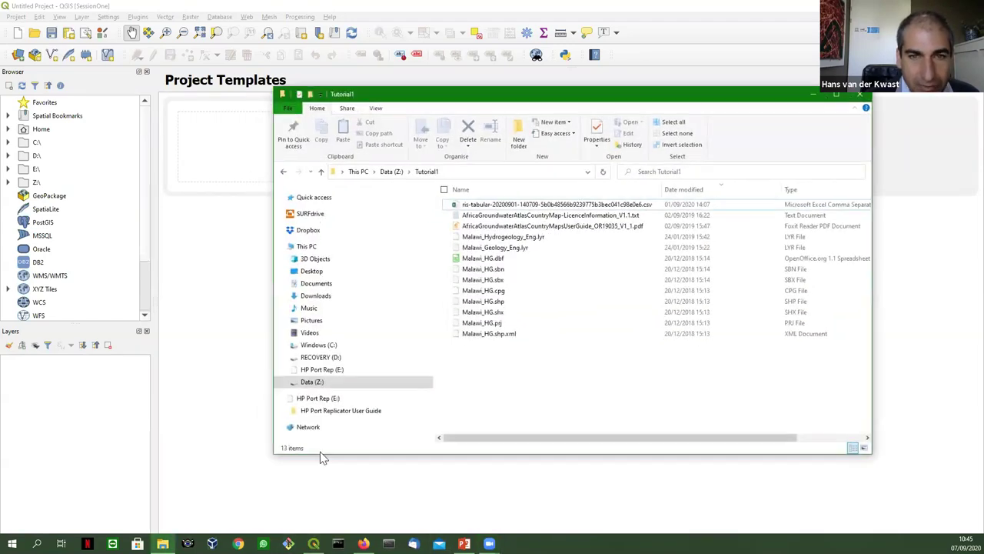
left_click(477, 236)
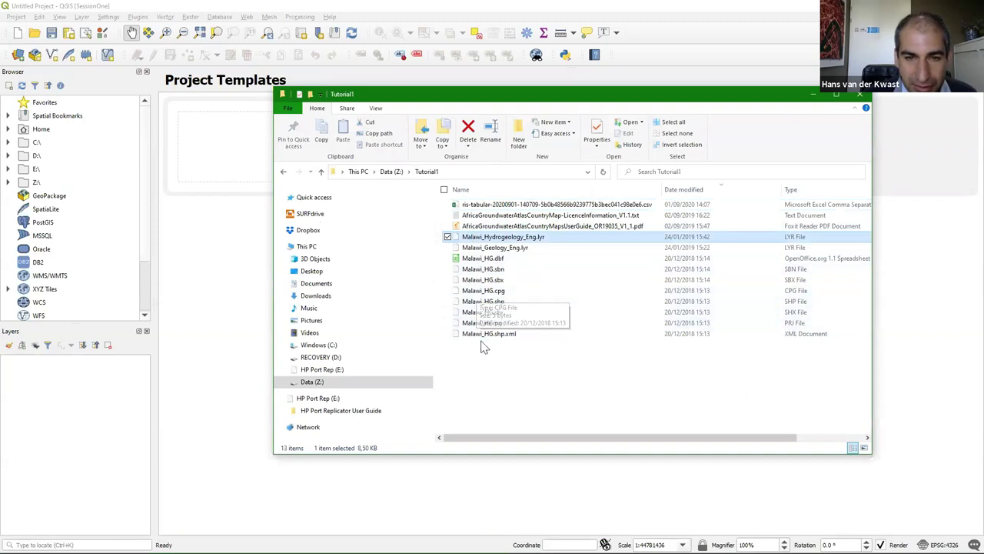
- Examine the attribute fields table in the Africa Groundwater Atlas country maps user guide PDF, then minimise the guide and the folder window
left_click(466, 227)
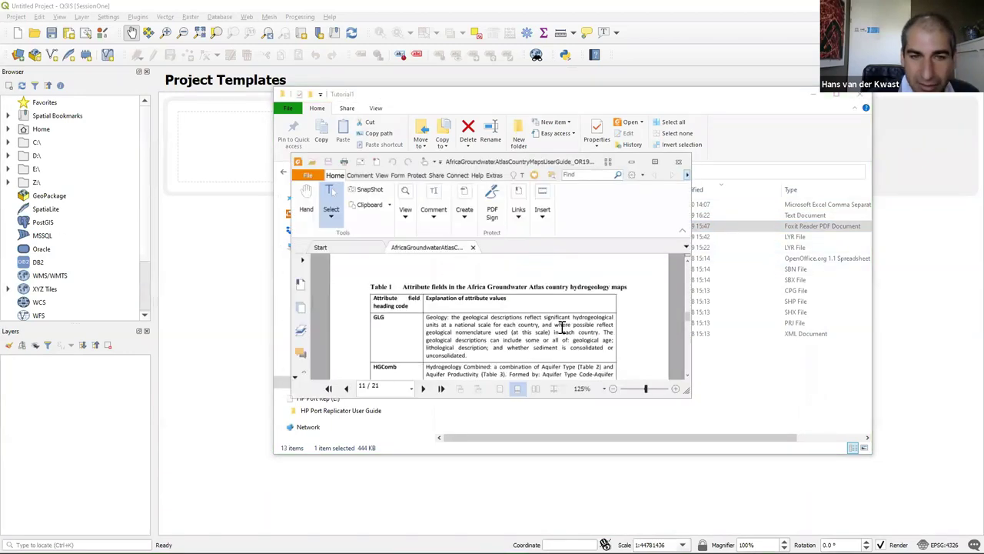
scroll(481, 311, "down", 3)
scroll(387, 307, "down", 2)
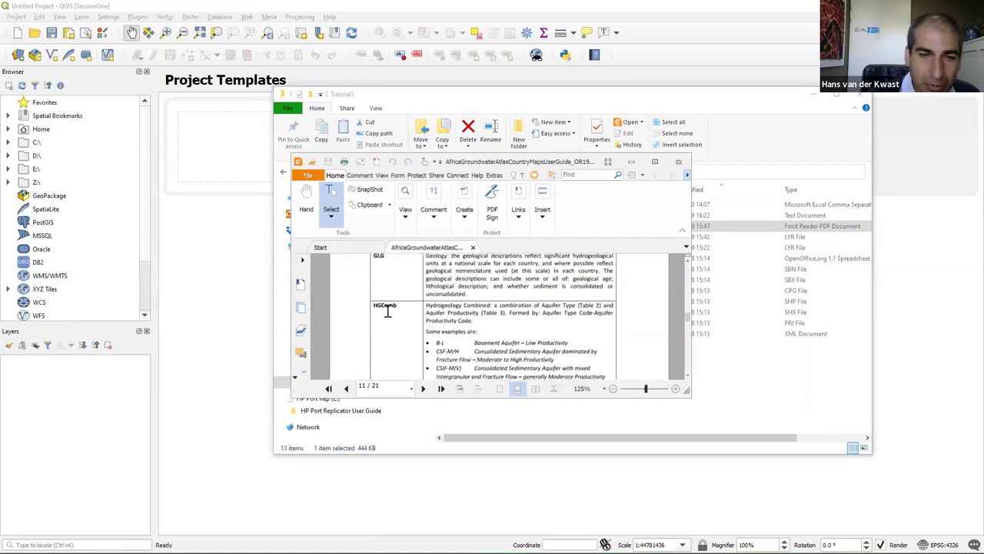
scroll(390, 286, "up", 1)
scroll(389, 286, "up", 2)
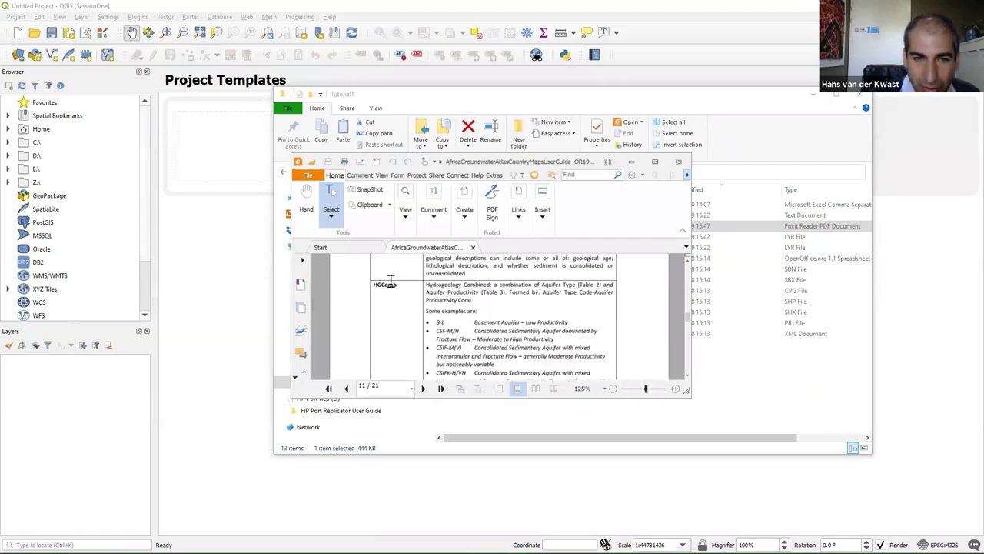
scroll(405, 330, "down", 2)
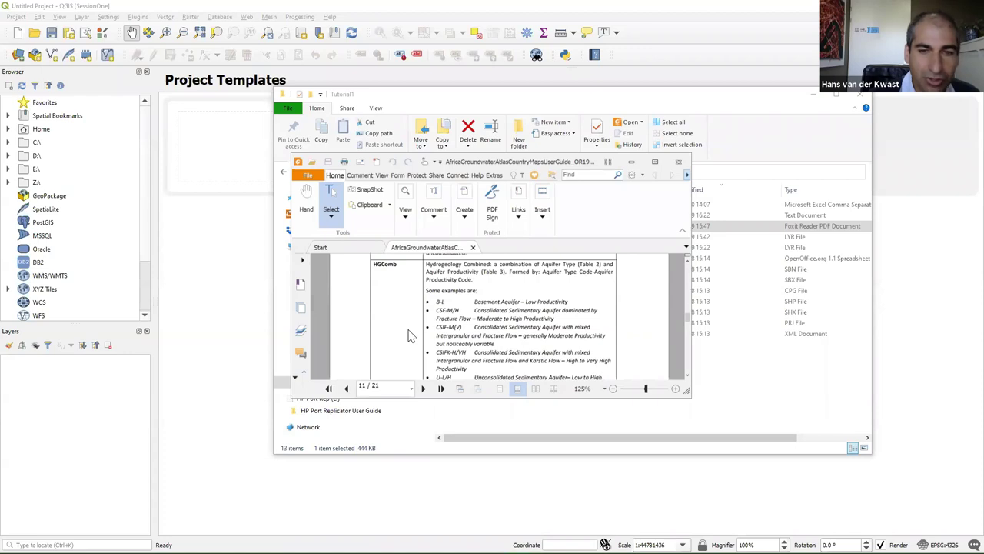
left_click(631, 166)
left_click(811, 95)
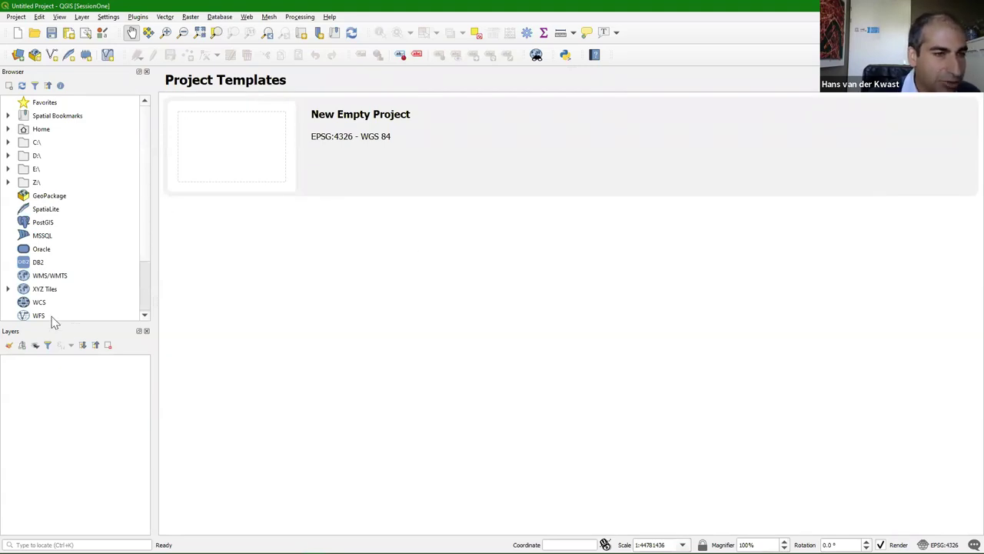
- Stack the Layers panel onto the Browser panel so they share one space, and bring the Browser to the front
left_click_drag(14, 332, 31, 246)
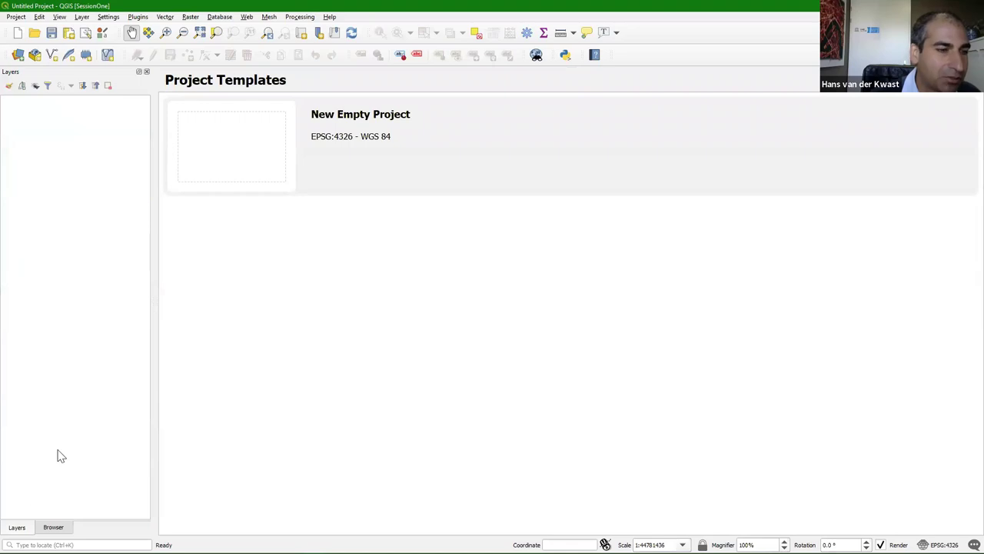
left_click(53, 527)
left_click(17, 526)
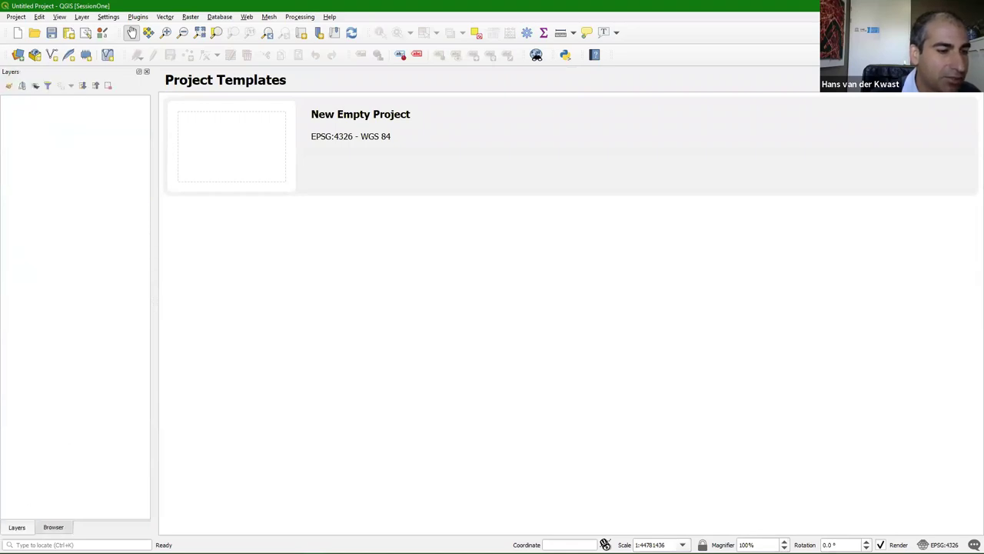
left_click(53, 527)
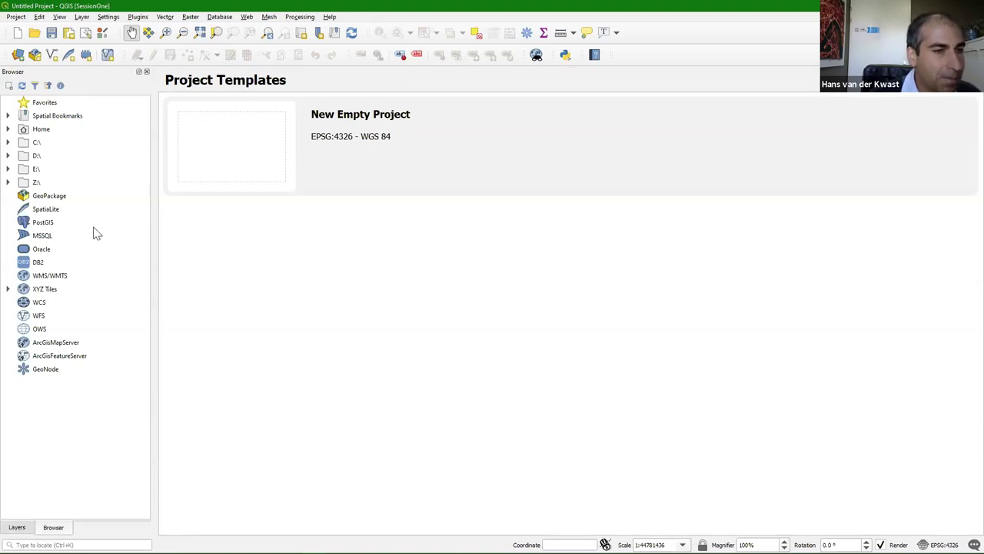
- Add the Tutorial1 folder on the Z: drive to the Browser's favorites
left_click(7, 182)
scroll(21, 316, "down", 7)
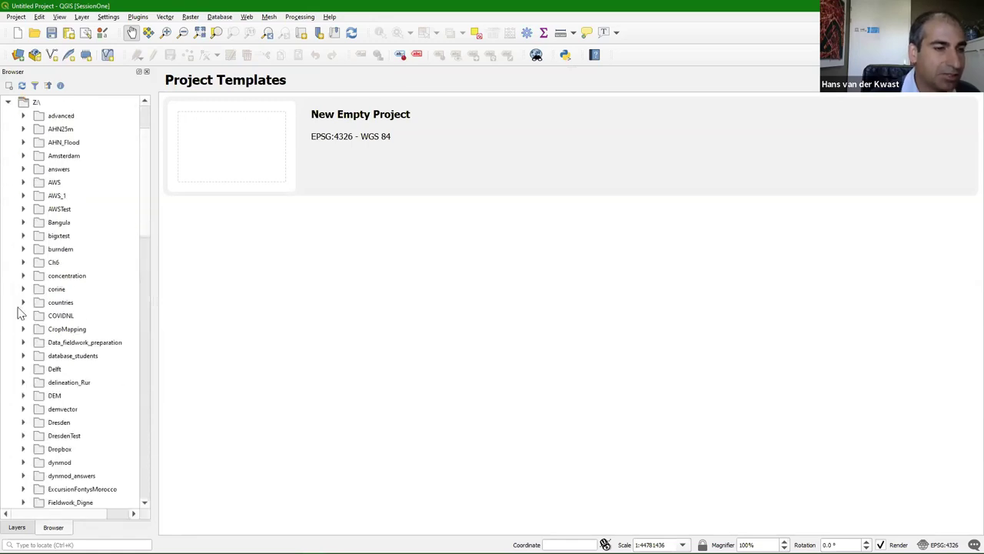
scroll(21, 322, "down", 15)
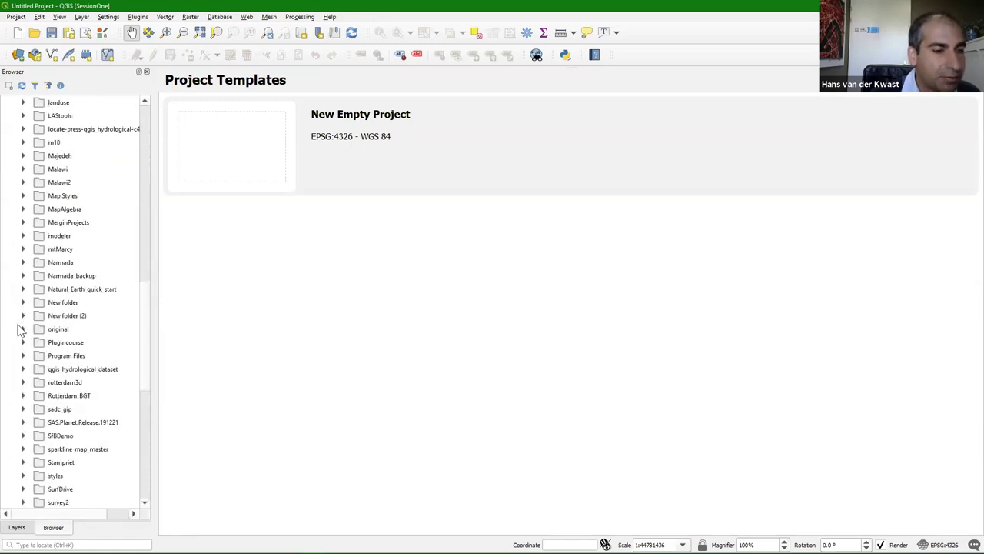
left_click(23, 449)
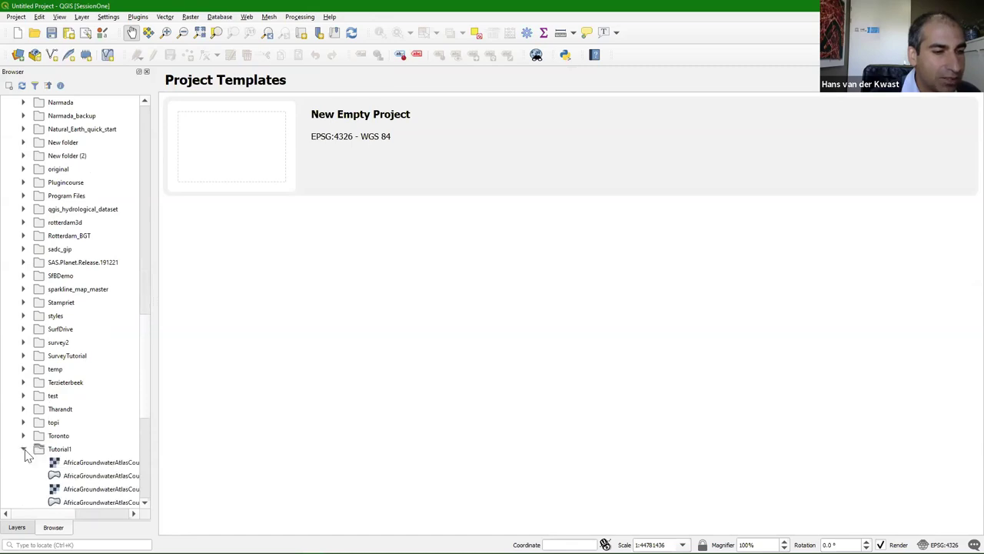
scroll(21, 417, "down", 2)
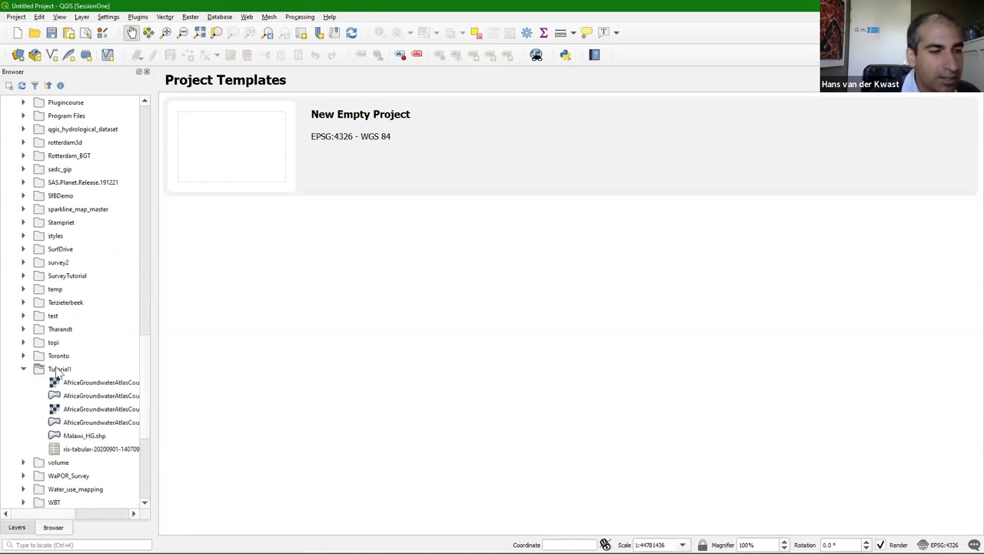
right_click(59, 373)
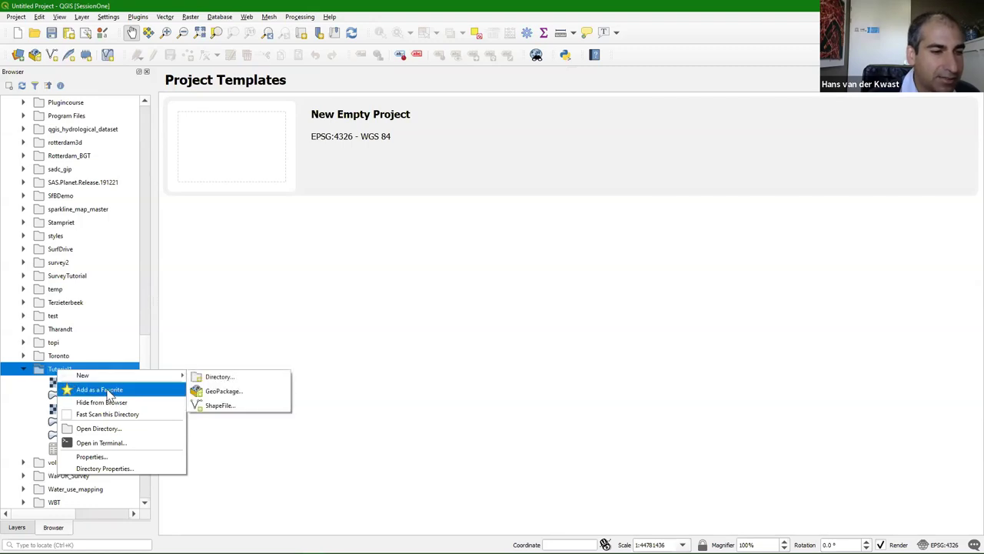
left_click(110, 389)
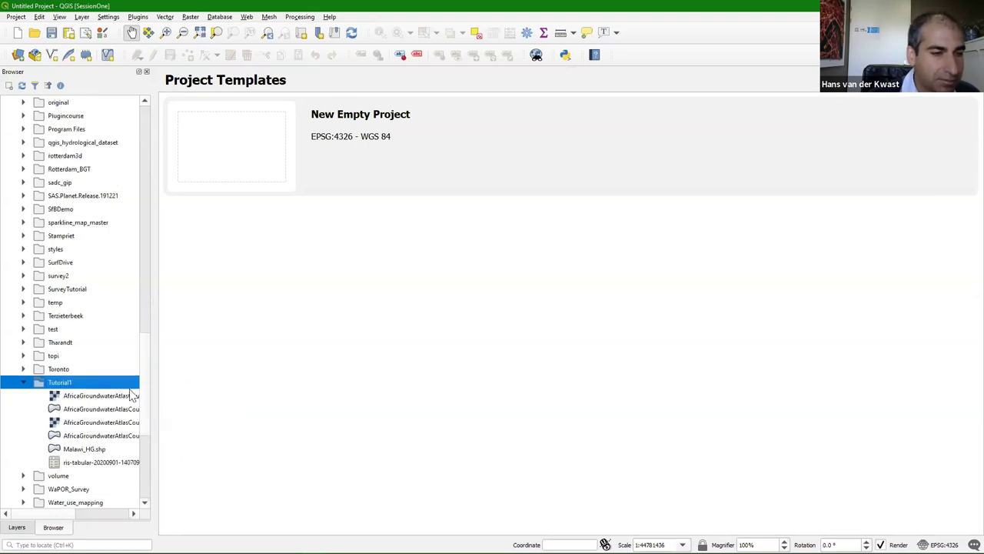
- Collapse the Tutorial1 folder and the Z: drive in the Browser tree
left_click(23, 382)
left_click_drag(145, 384, 150, 120)
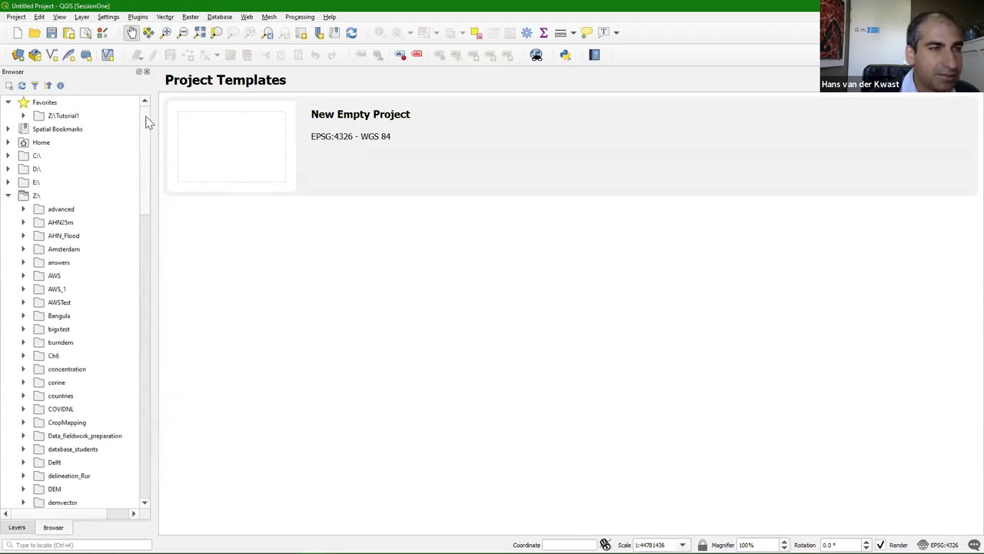
left_click(8, 195)
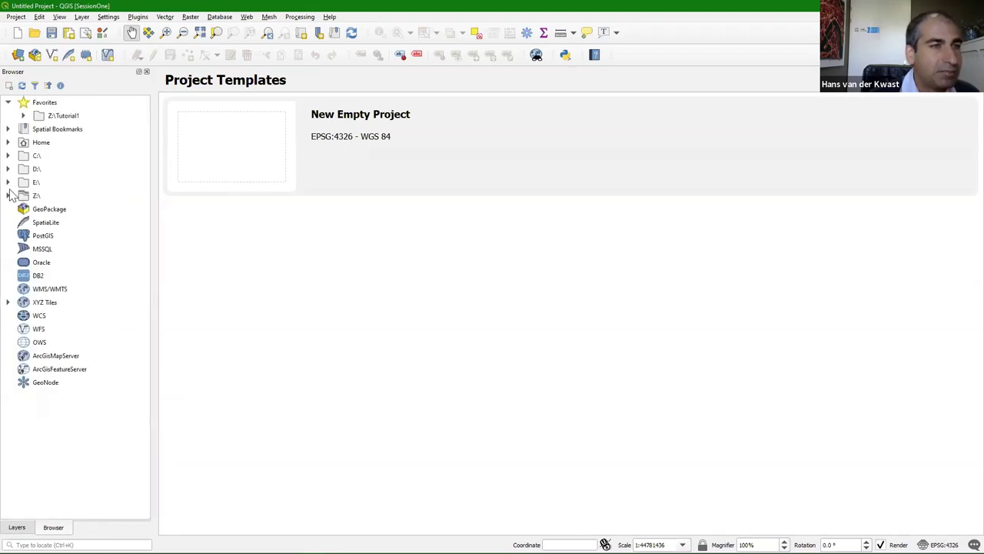
- Expand the favorite Tutorial1 folder, widen the Browser to show longer file names, and add Malawi_HG.shp to the map
left_click(23, 115)
mouse_move(160, 154)
left_mouse_down()
mouse_move(194, 150)
mouse_move(167, 154)
left_mouse_up()
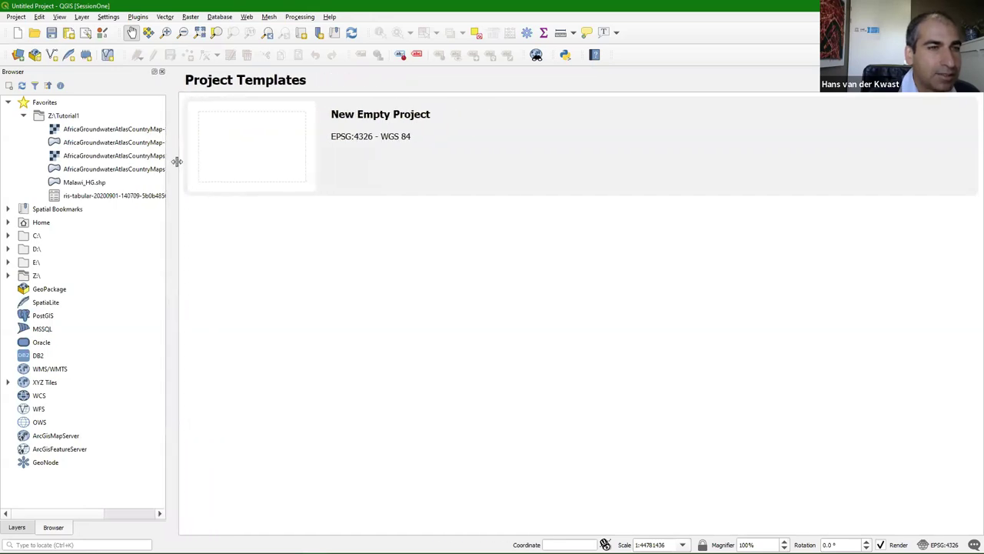
left_click(77, 186)
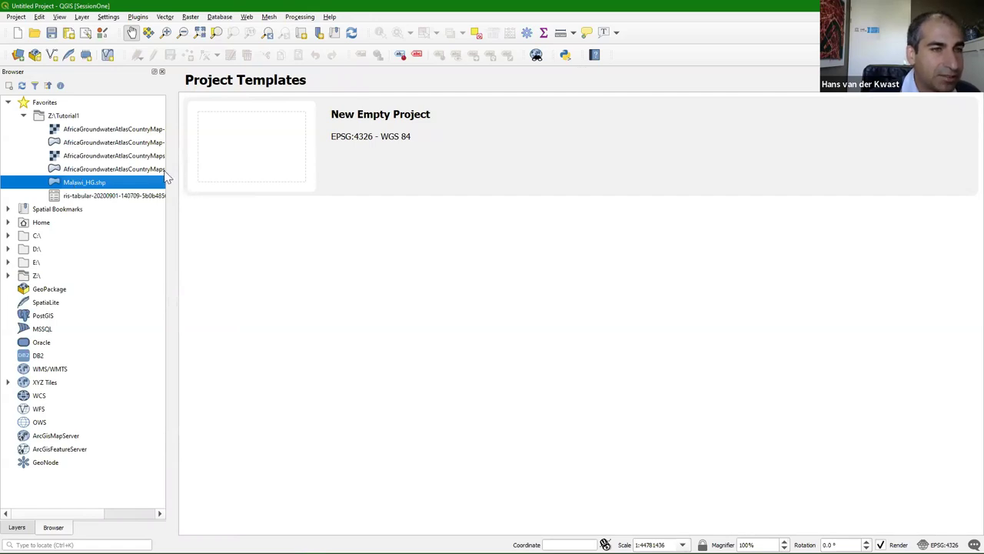
left_click_drag(169, 176, 228, 186)
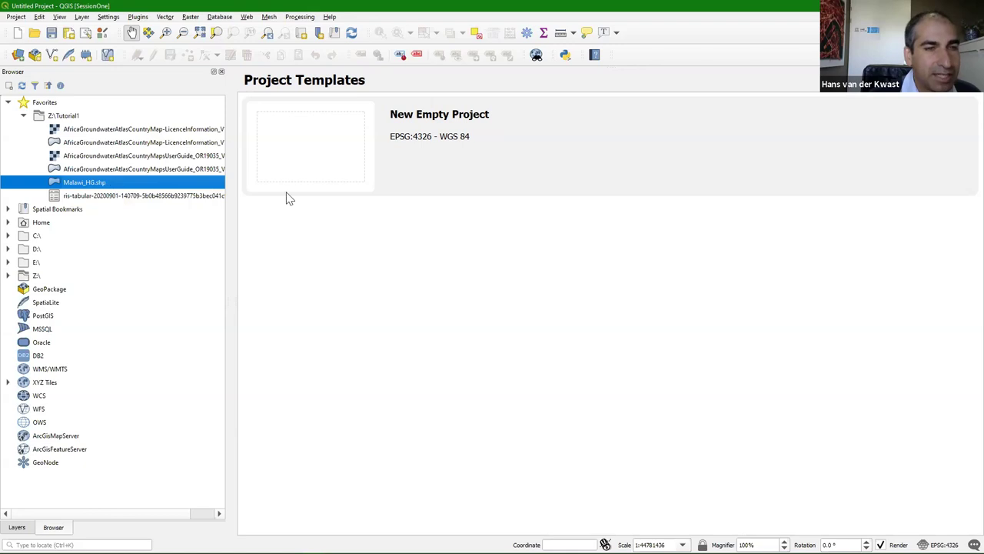
left_click_drag(453, 229, 450, 226)
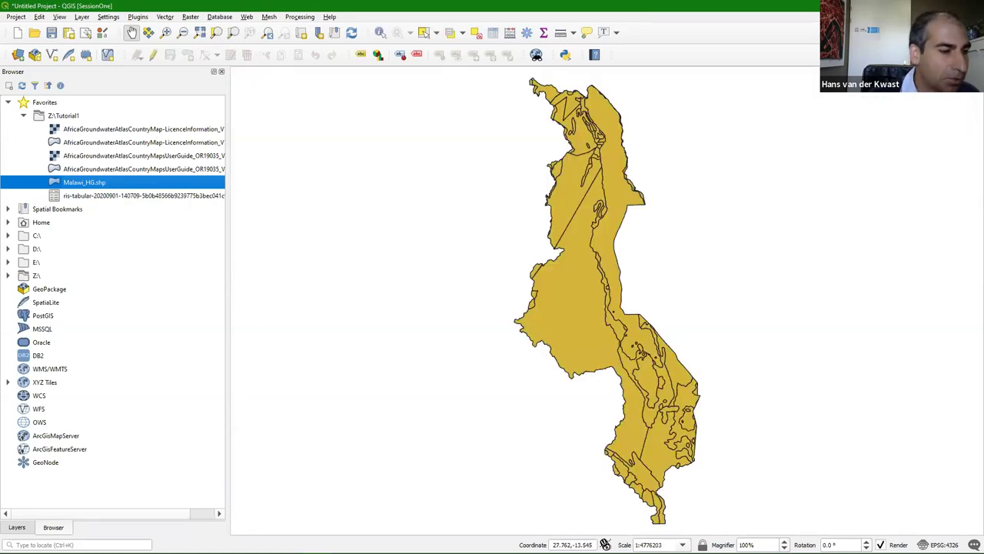
- Bring the layer list to the front and examine the attribute table of the Malawi_HG layer, closing it when done
key("ctrl+1")
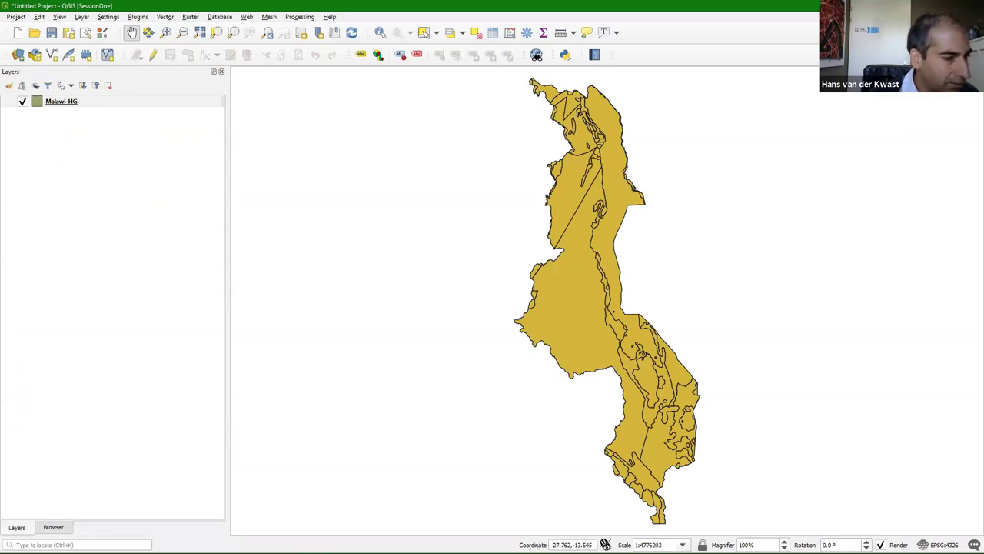
right_click(66, 105)
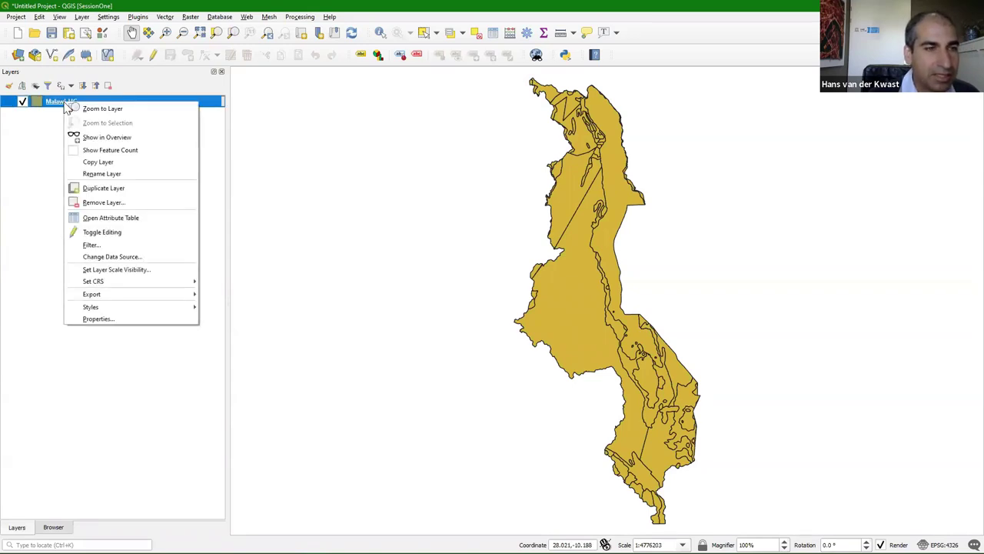
left_click(108, 219)
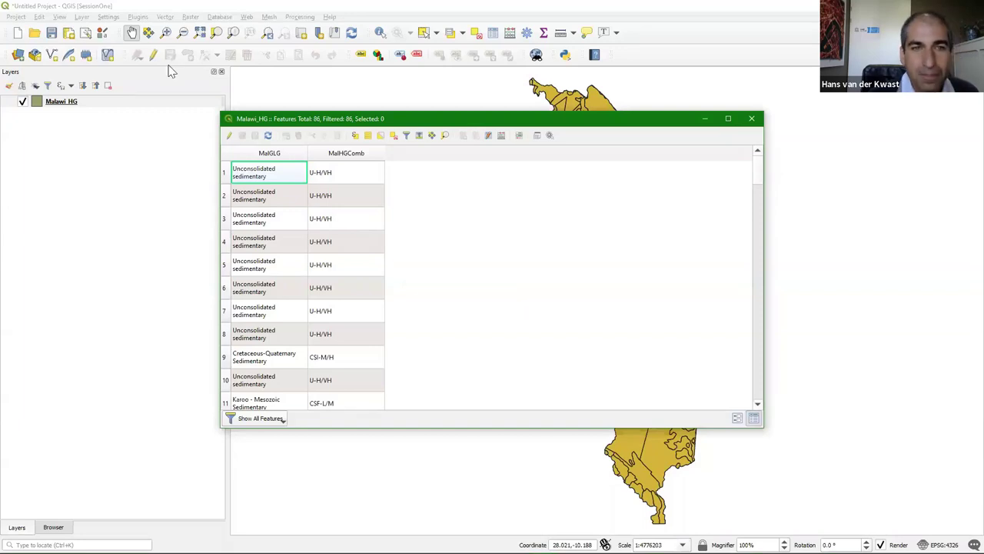
left_click(757, 126)
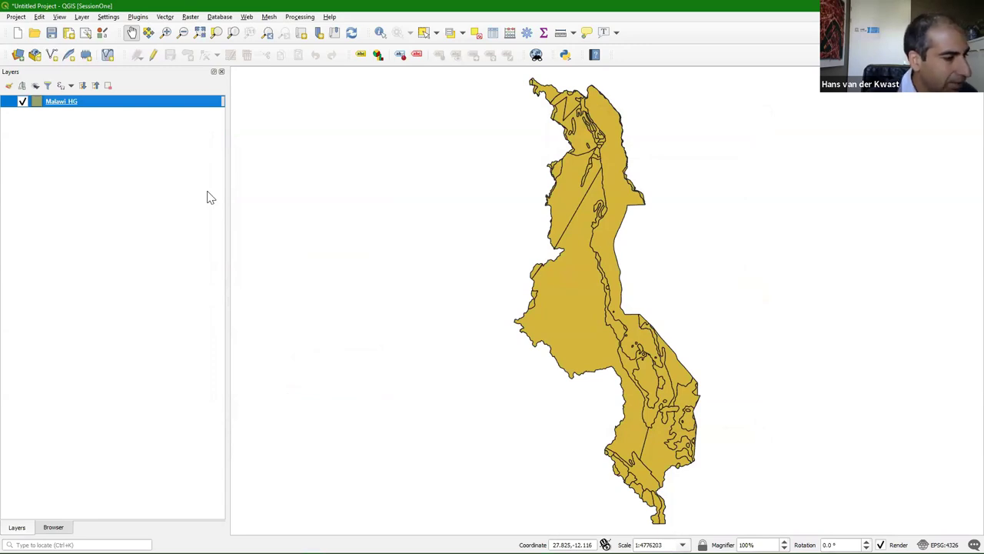
- Show the Malawi_HG layer's styling options, widen their area, and change the symbology from single symbol to Categorized
left_click(10, 86)
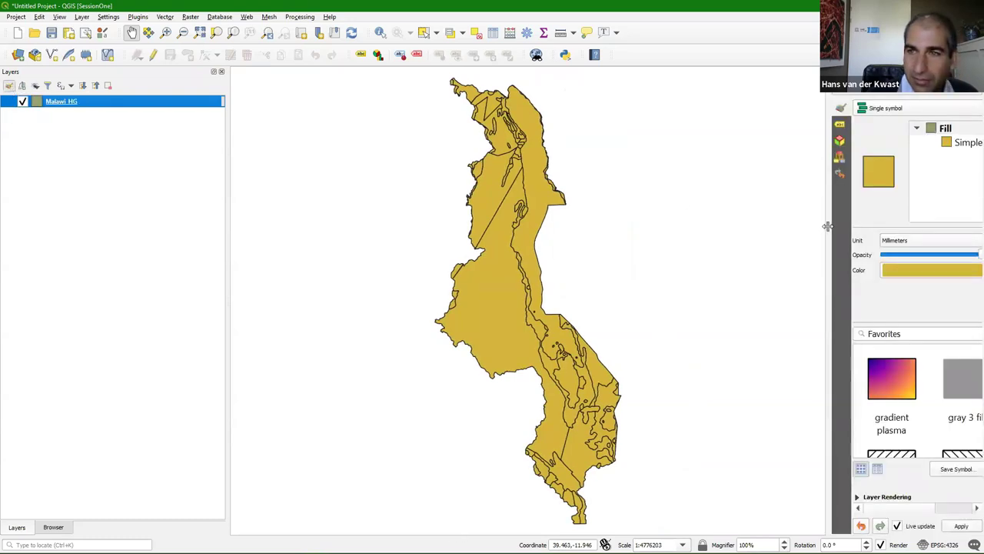
left_click_drag(822, 226, 745, 226)
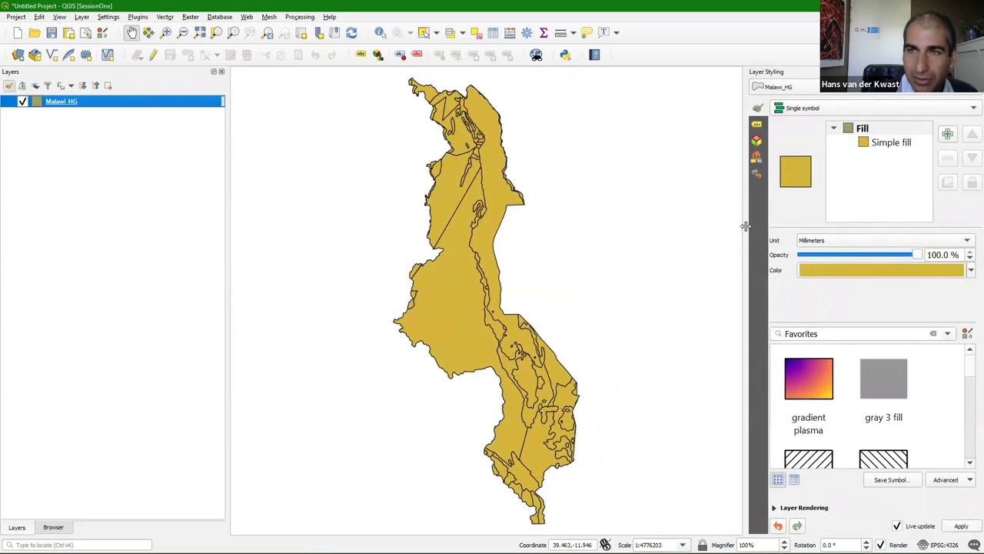
left_click(802, 110)
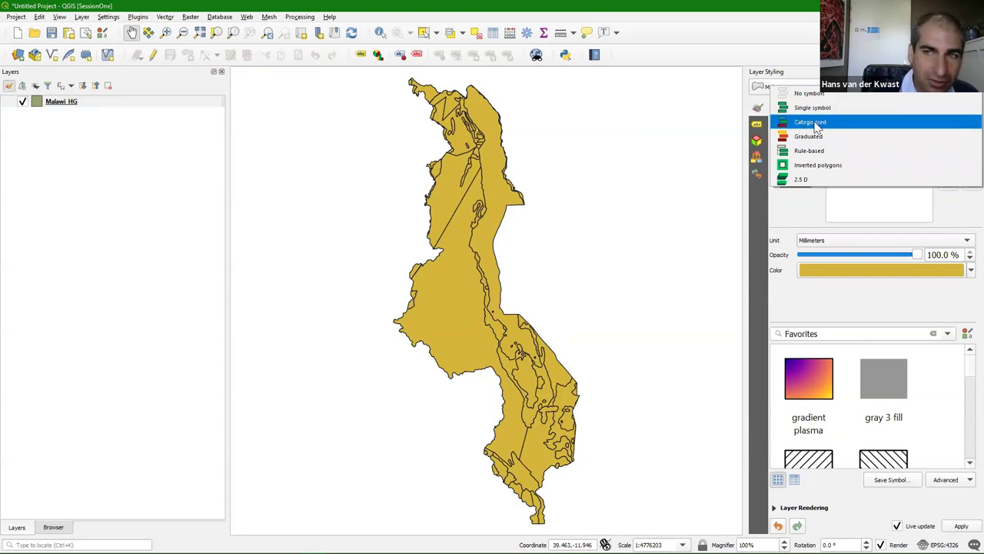
left_click(815, 123)
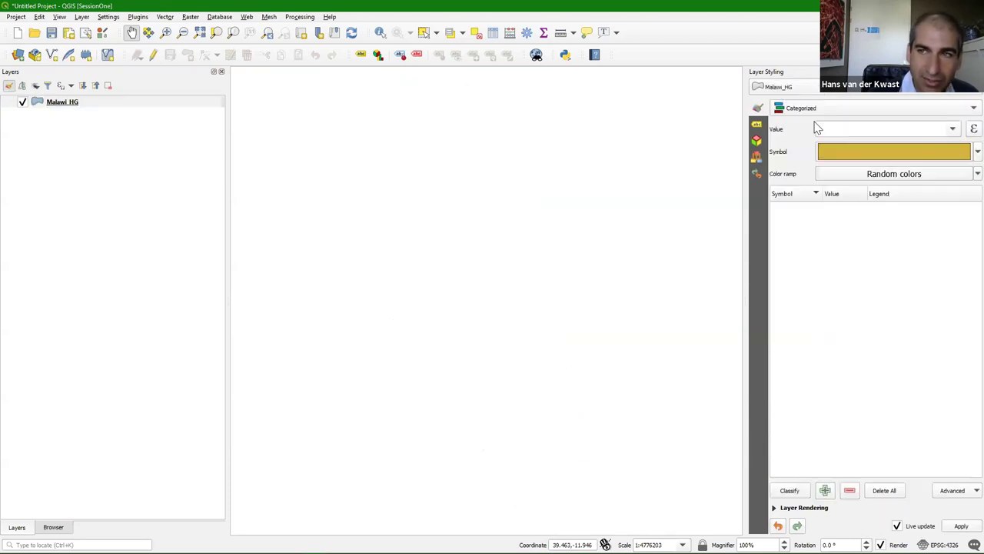
- Classify the Malawi_HG layer by the MalGLG field with random colors and remove the "all other values" class
left_click(953, 131)
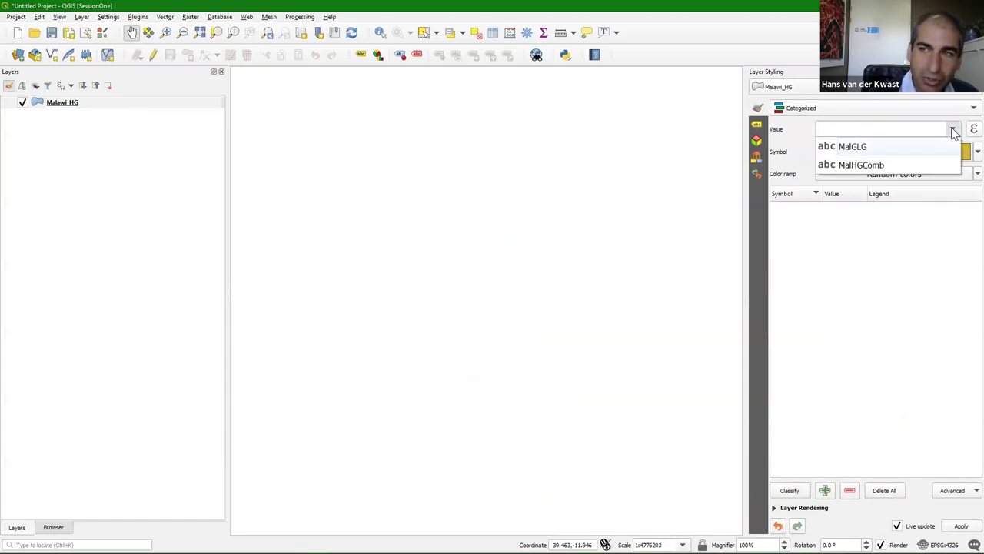
left_click(859, 147)
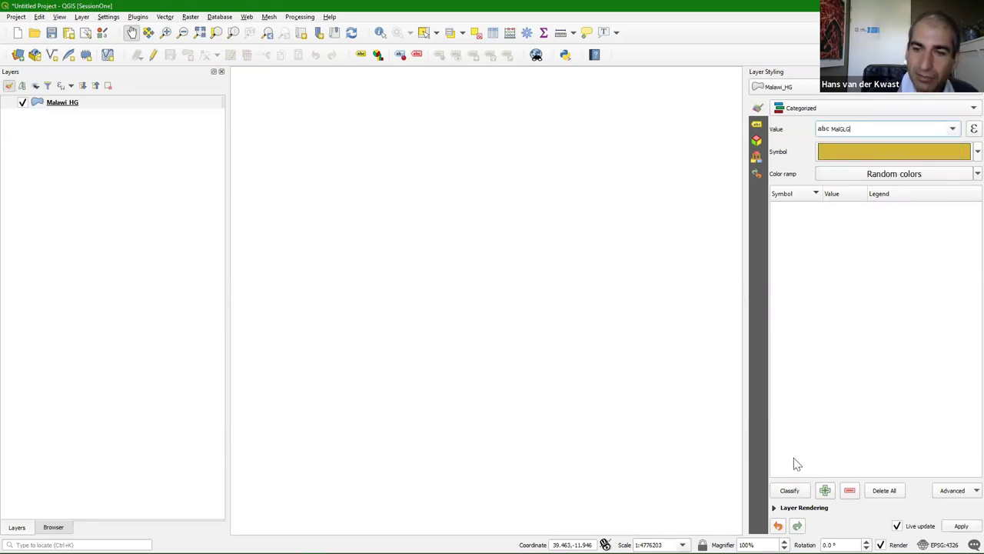
left_click(790, 490)
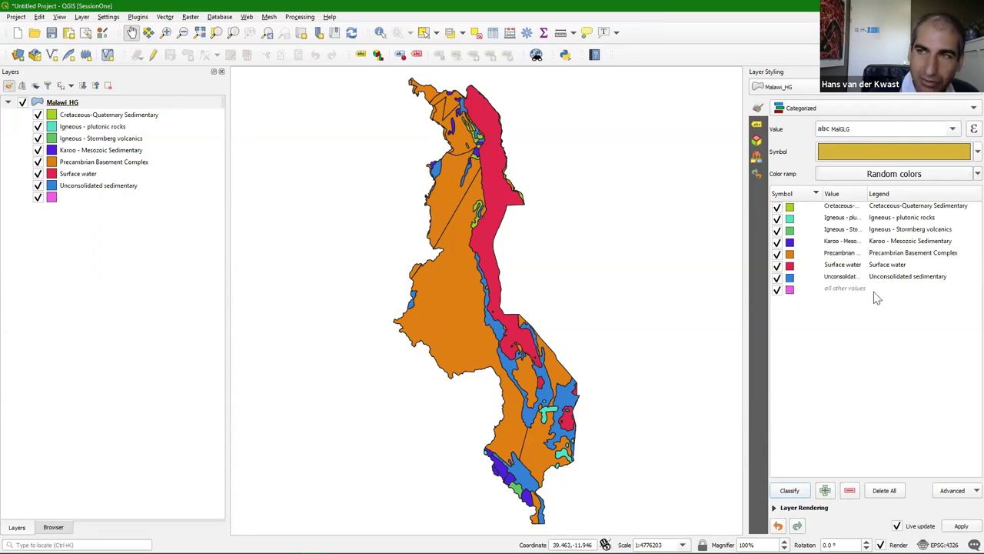
left_click(851, 291)
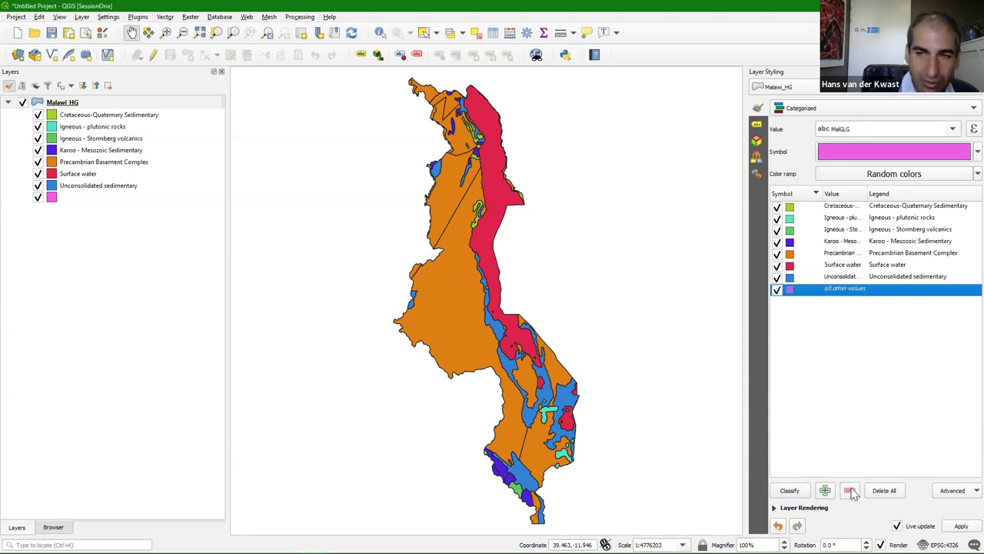
left_click(852, 492)
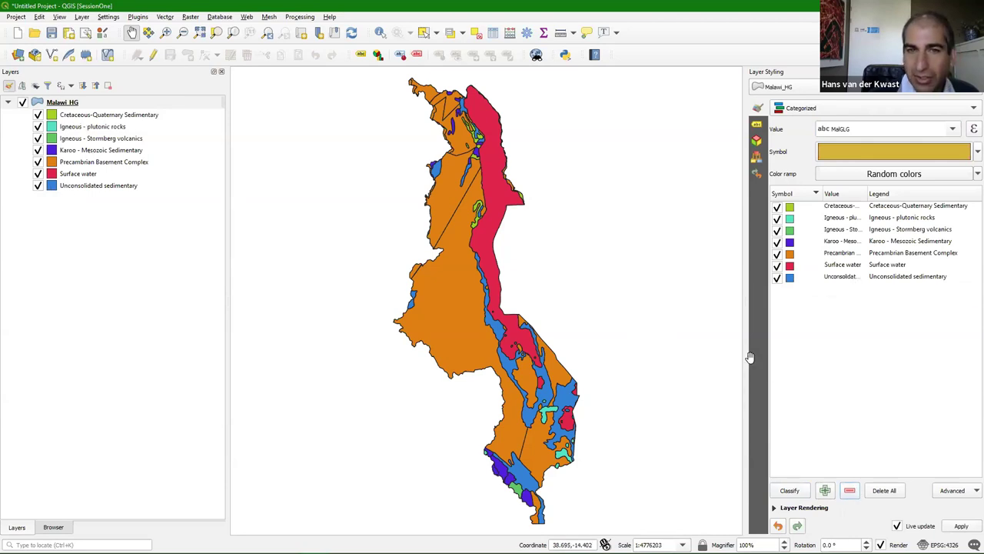
double_click(52, 115)
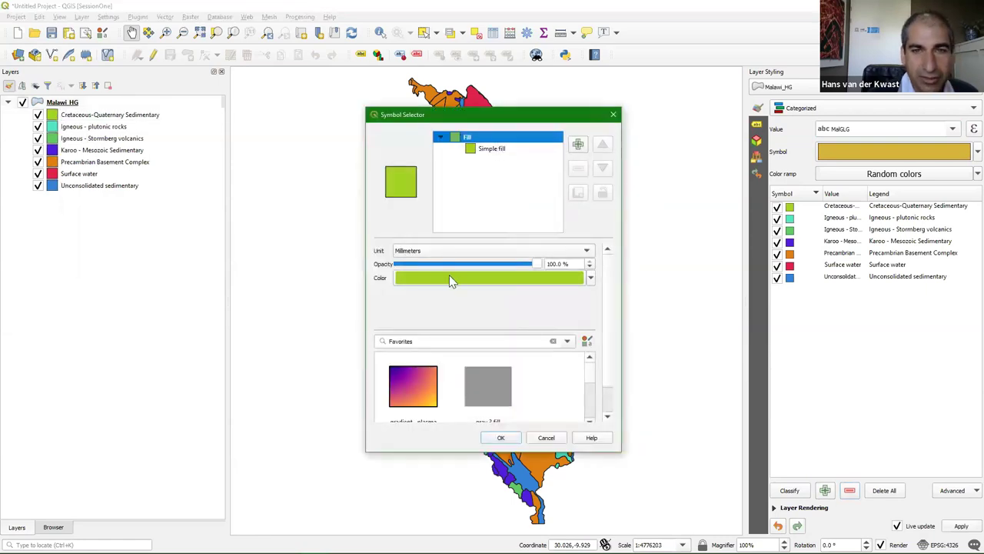
left_click(590, 279)
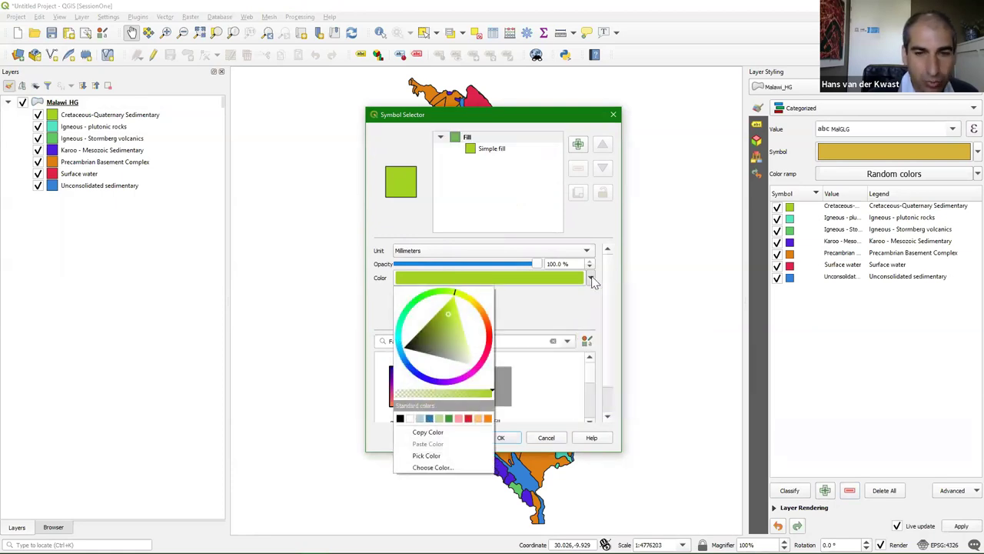
left_click(592, 282)
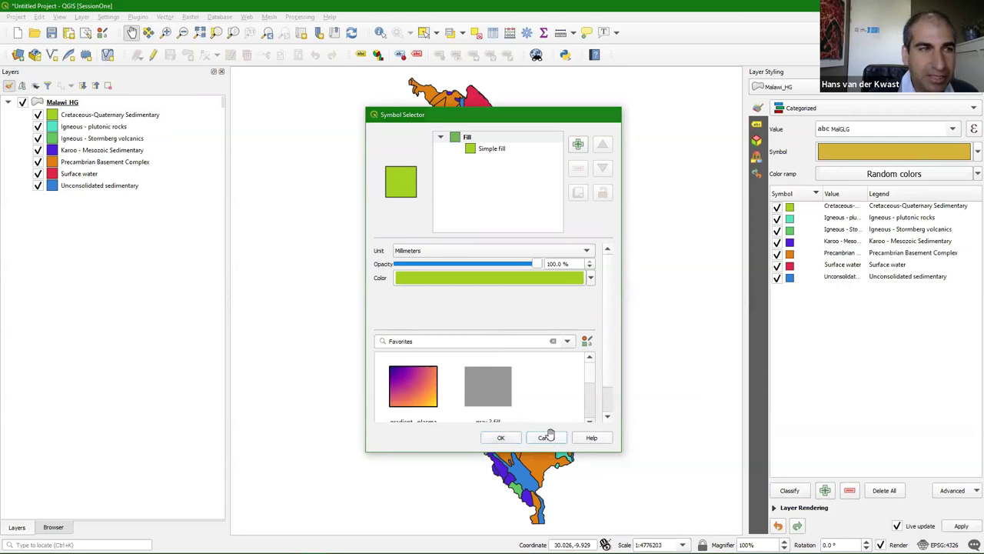
left_click(550, 438)
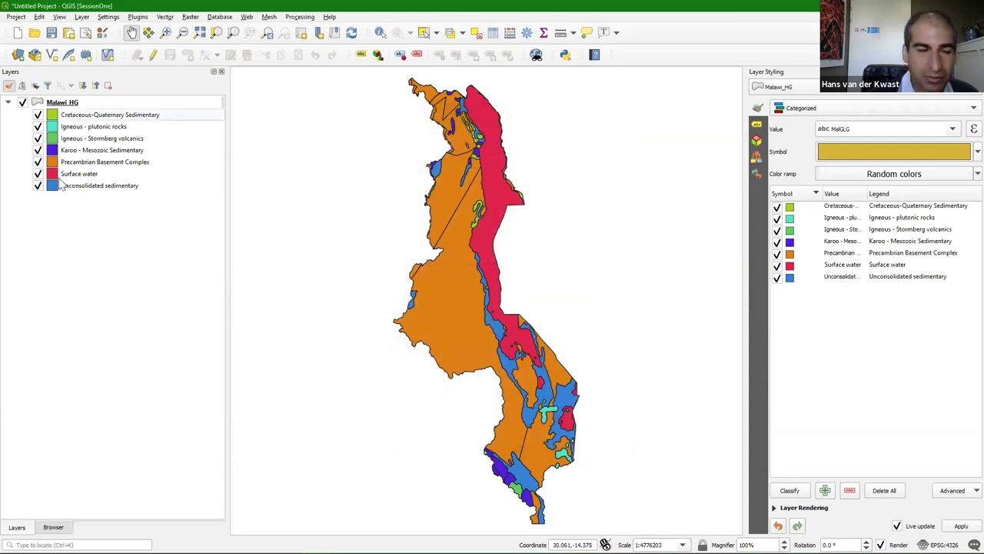
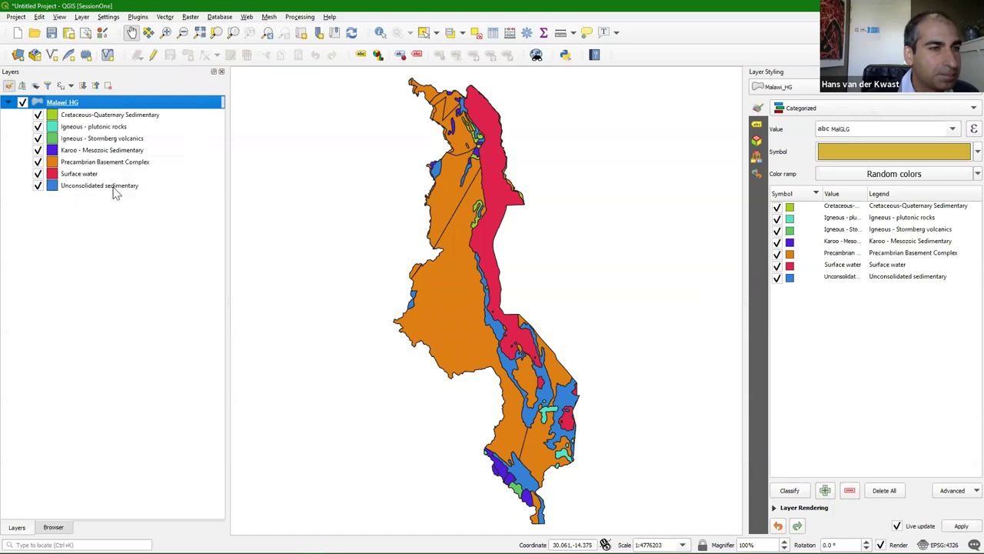
- Duplicate the Malawi_HG layer and rename the original layer as Geology
left_click(70, 104)
right_click(72, 107)
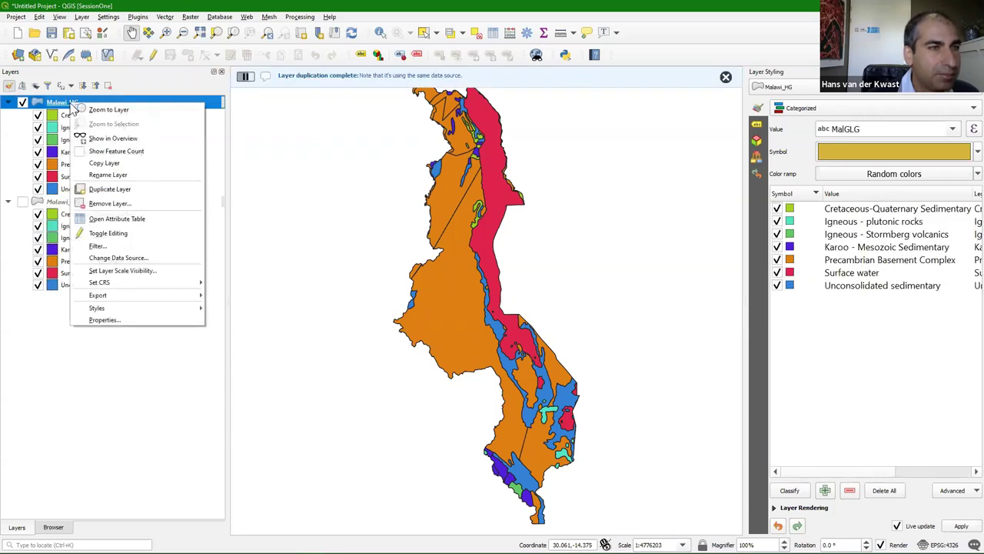
left_click(114, 176)
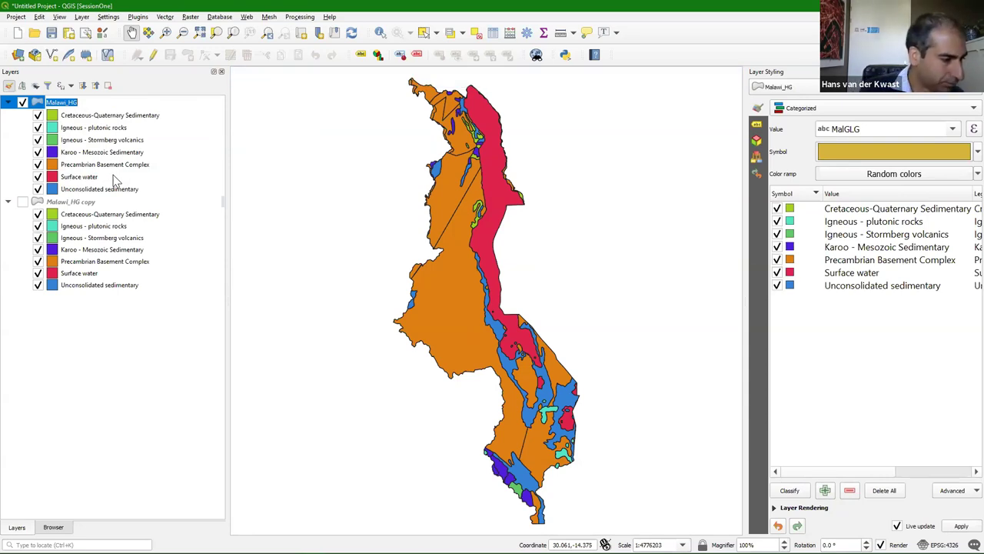
type("Geol")
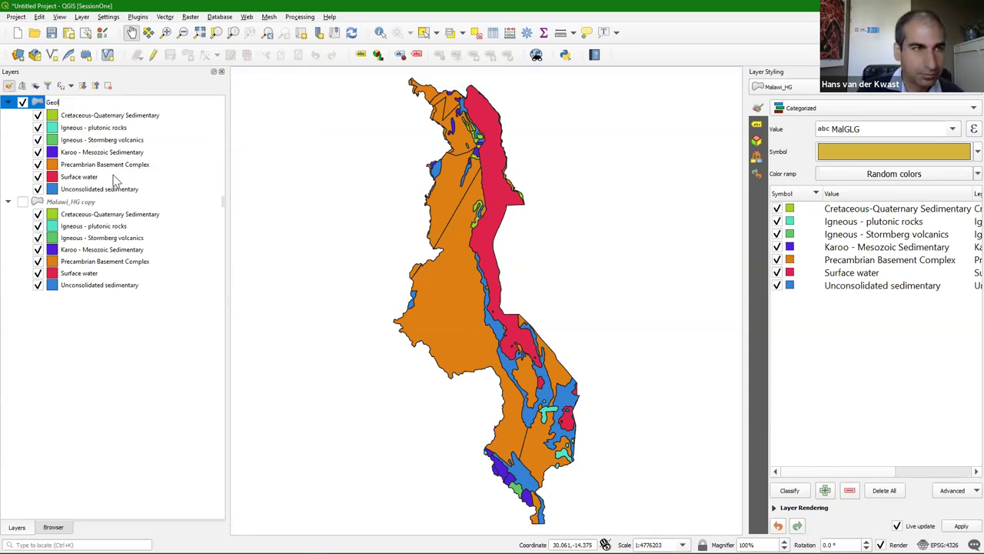
type("ogy")
left_click(88, 238)
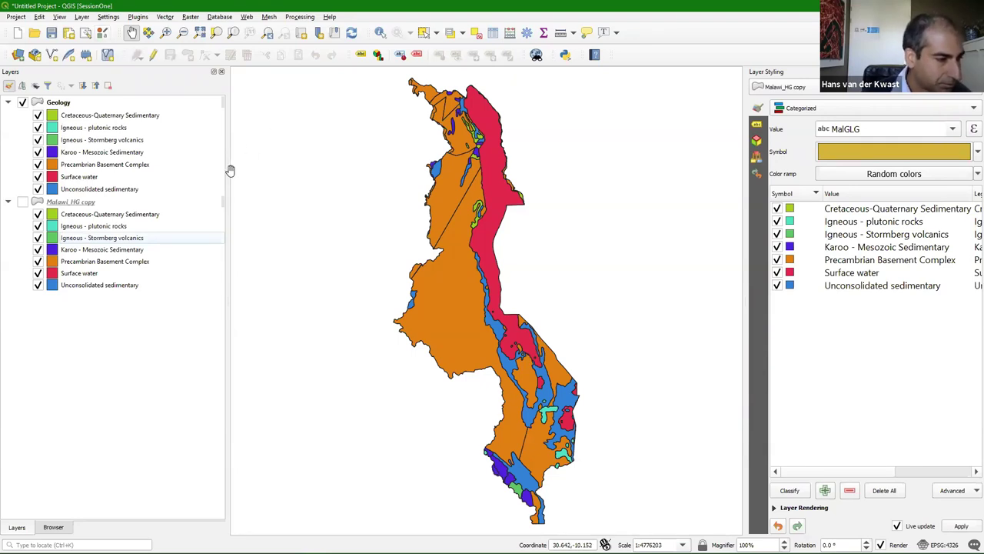
- Rename the duplicated Malawi_HG copy layer as Hydrogeology
right_click(78, 205)
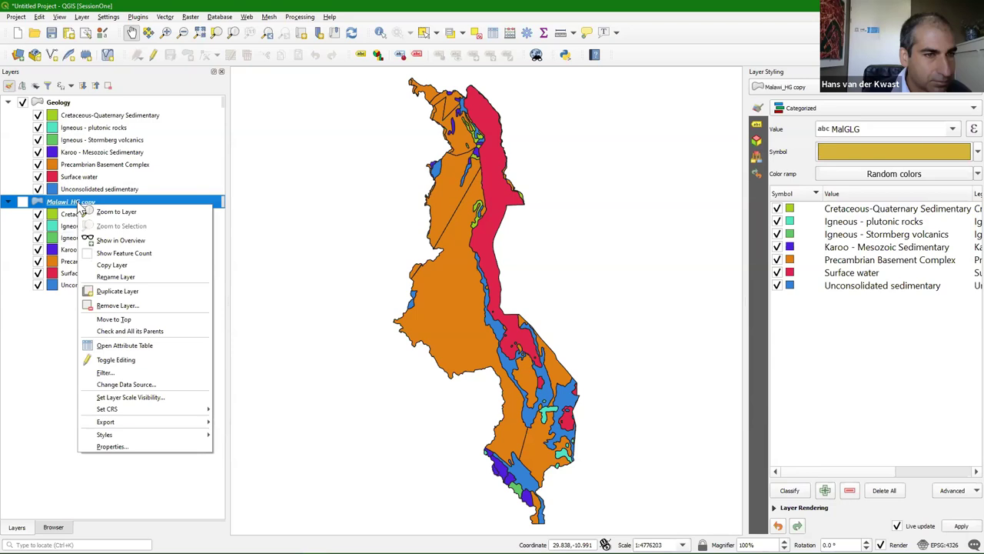
left_click(143, 274)
type("Hydrogeology")
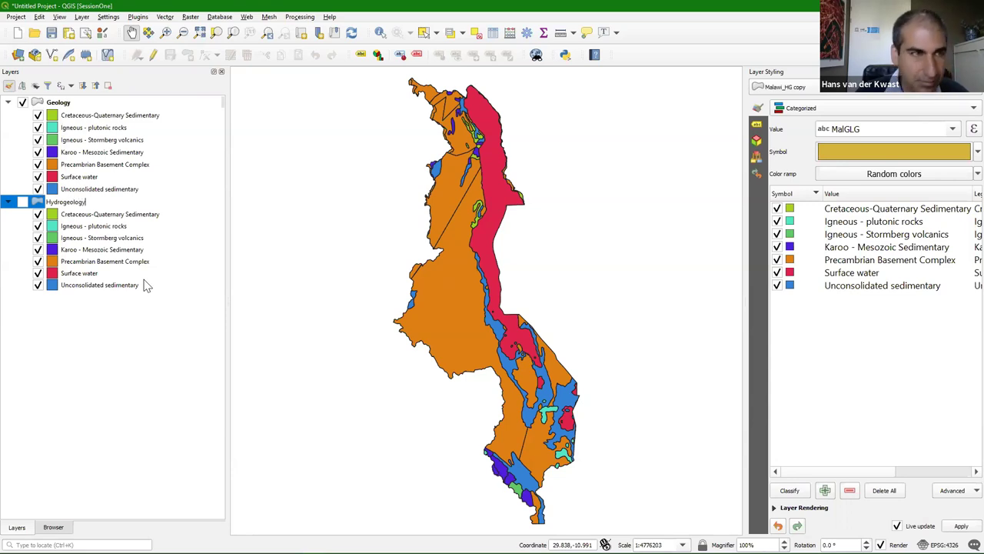
key("Return")
left_click(103, 343)
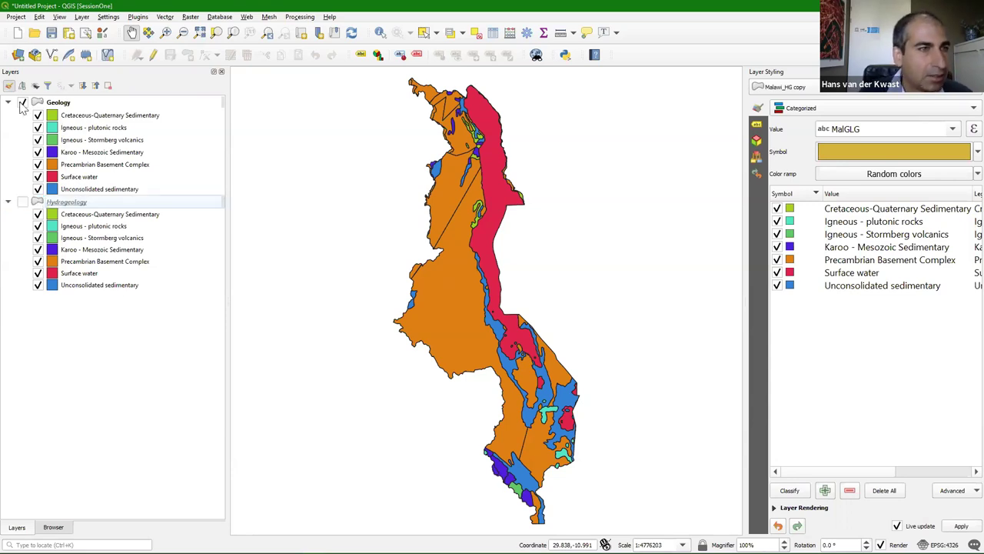
- Hide the Geology layer, show the Hydrogeology layer with its legend expanded, and make Hydrogeology the layer being styled
left_click(8, 202)
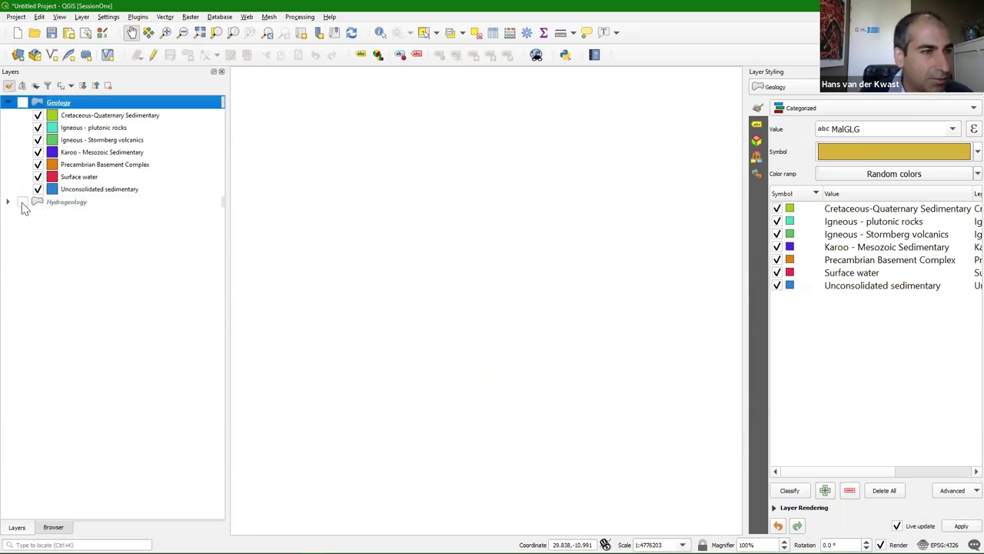
left_click(22, 201)
left_click(8, 202)
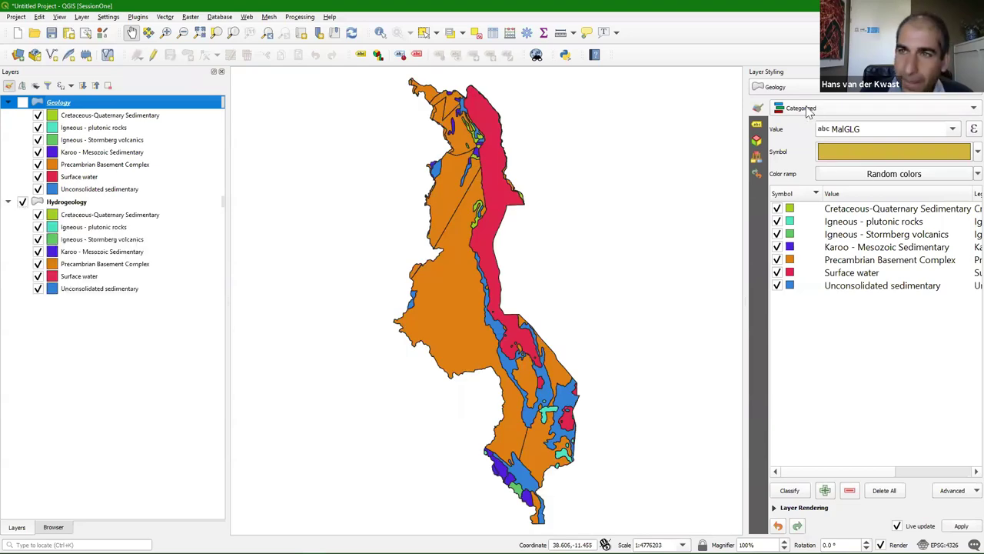
left_click(777, 88)
left_click(767, 98)
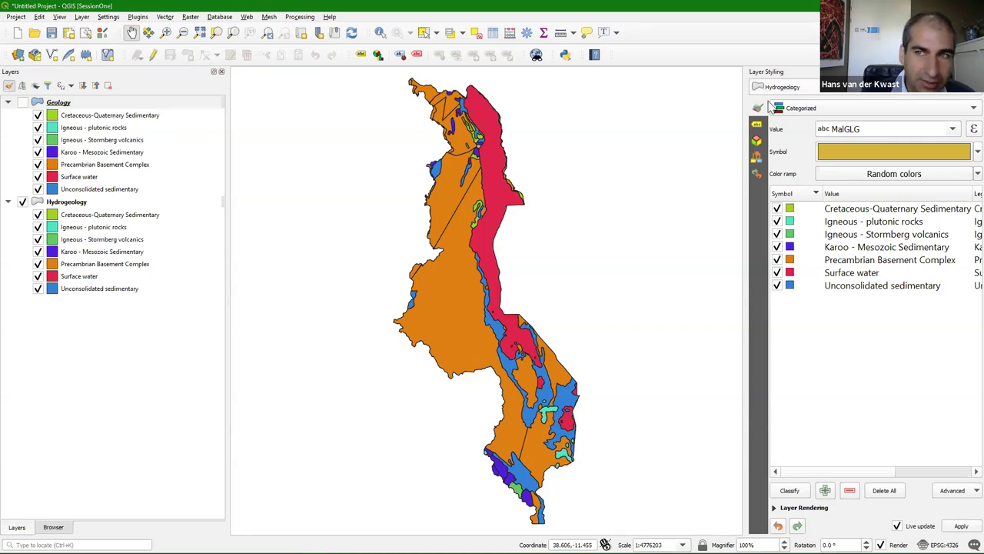
- Reclassify the Hydrogeology layer by the MalHGComb field, deleting the existing classes, and remove the "all other values" class
left_click(953, 130)
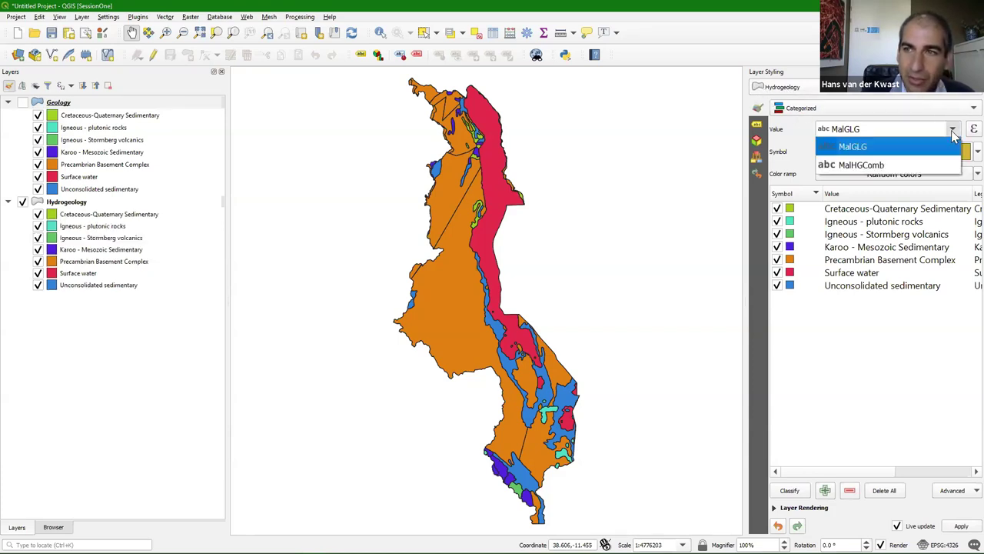
left_click(838, 166)
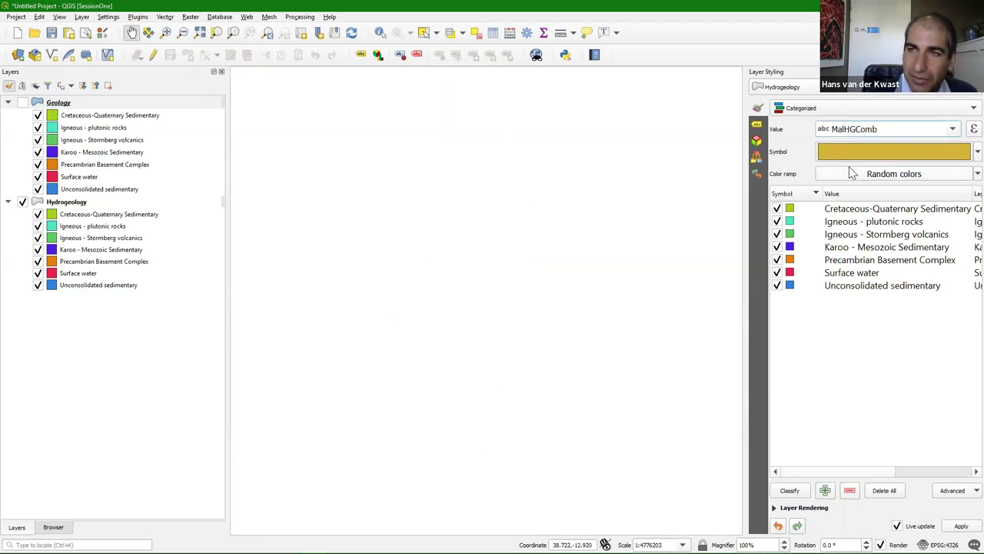
left_click(792, 492)
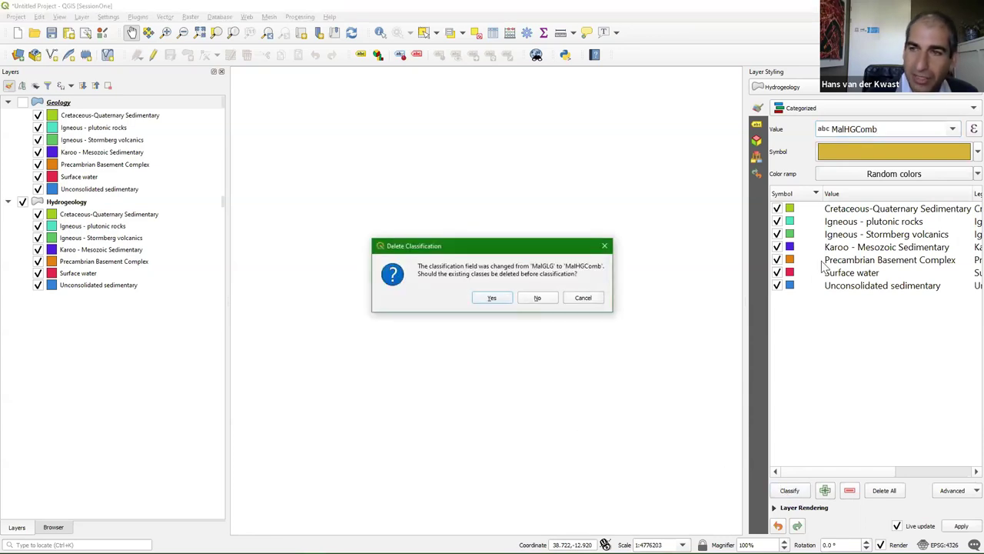
left_click(496, 299)
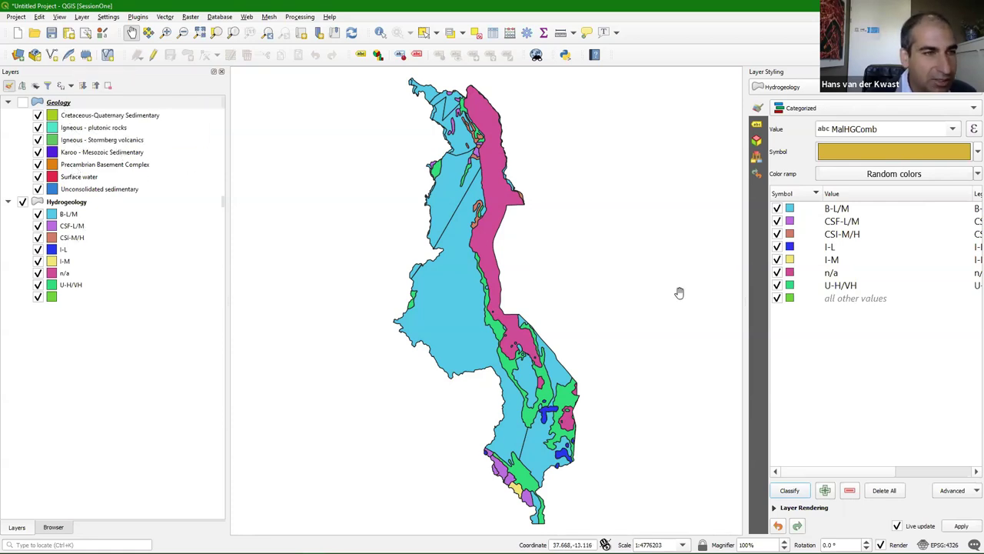
left_click(832, 302)
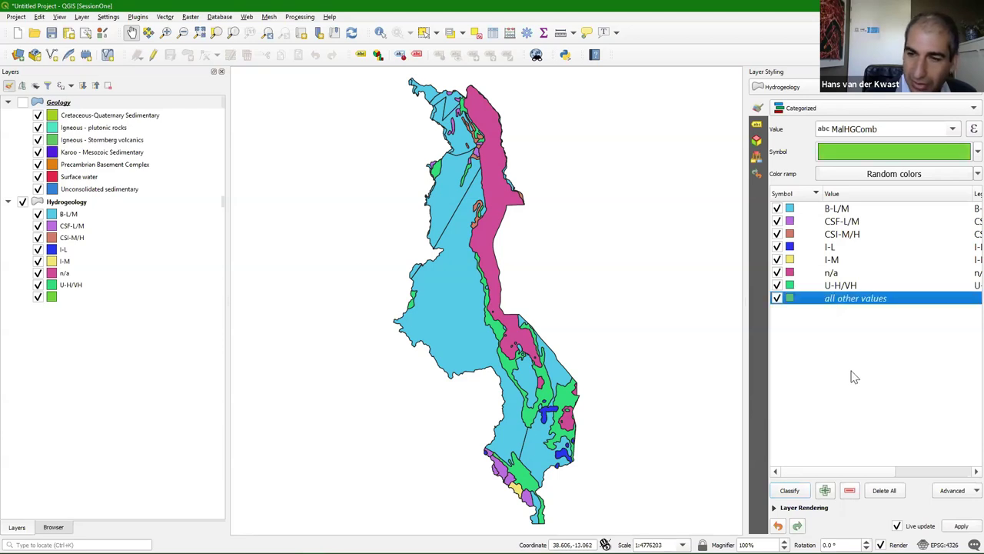
left_click(850, 492)
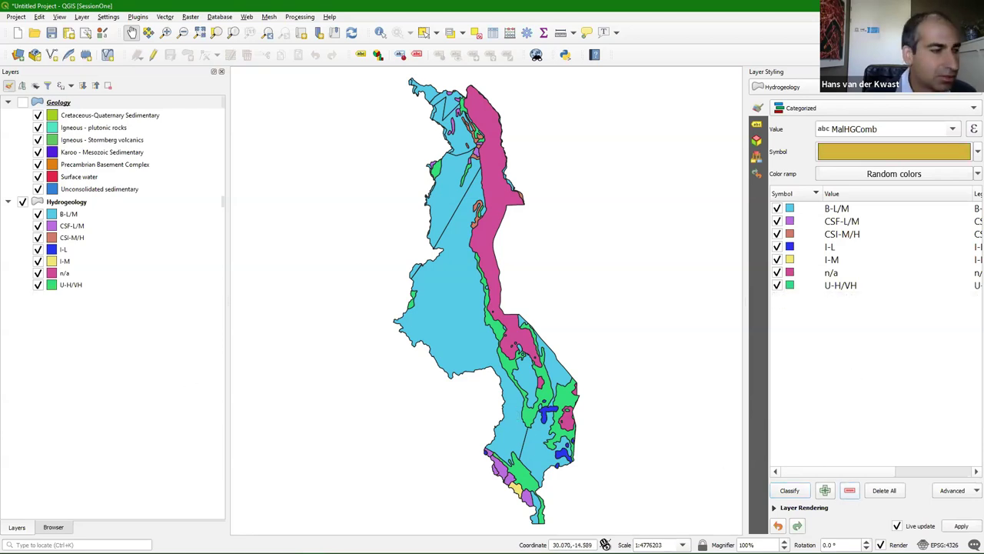
- Save the project as malawi in QGZ format in the Tutorial1 folder on the Data (Z:) drive
left_click(17, 17)
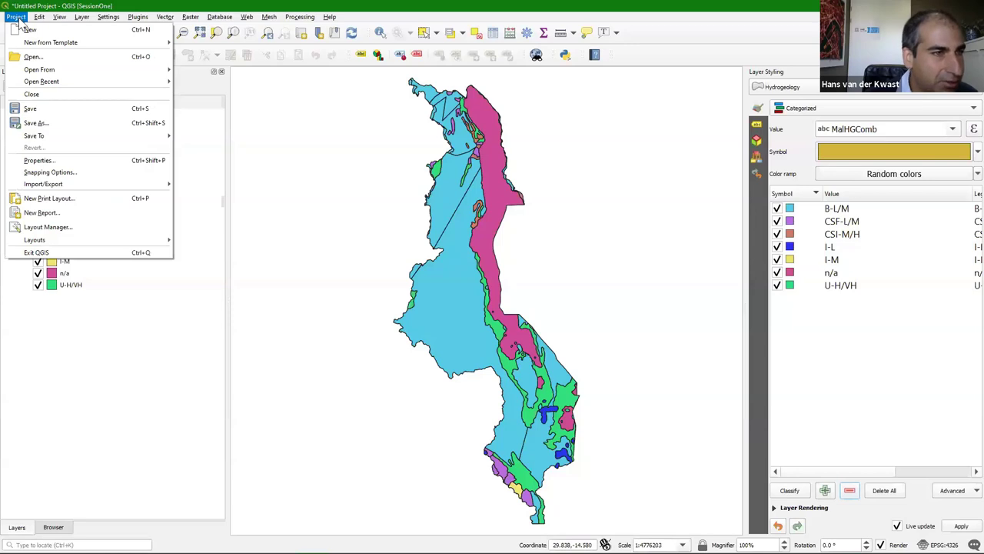
left_click(48, 127)
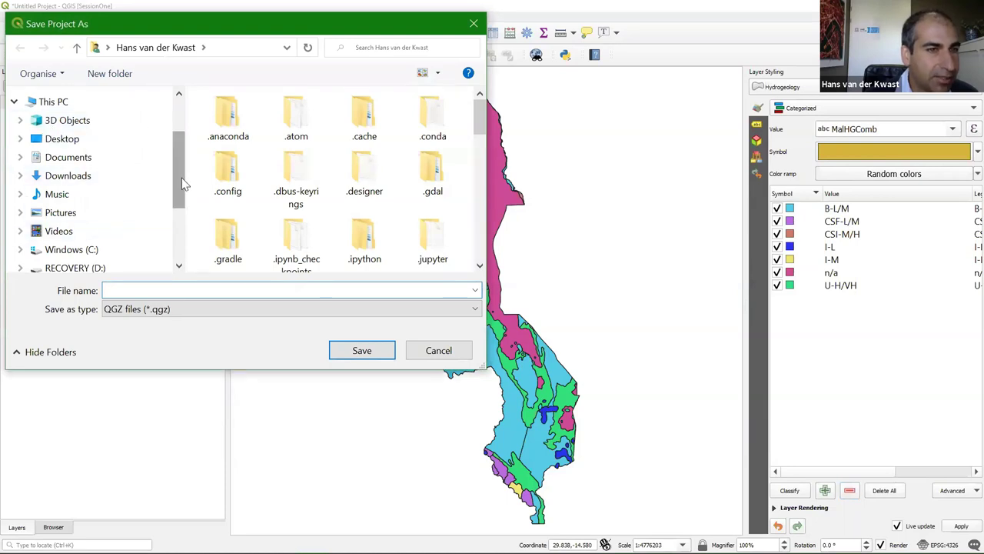
left_click_drag(180, 185, 180, 227)
left_click(85, 211)
scroll(250, 216, "down", 15)
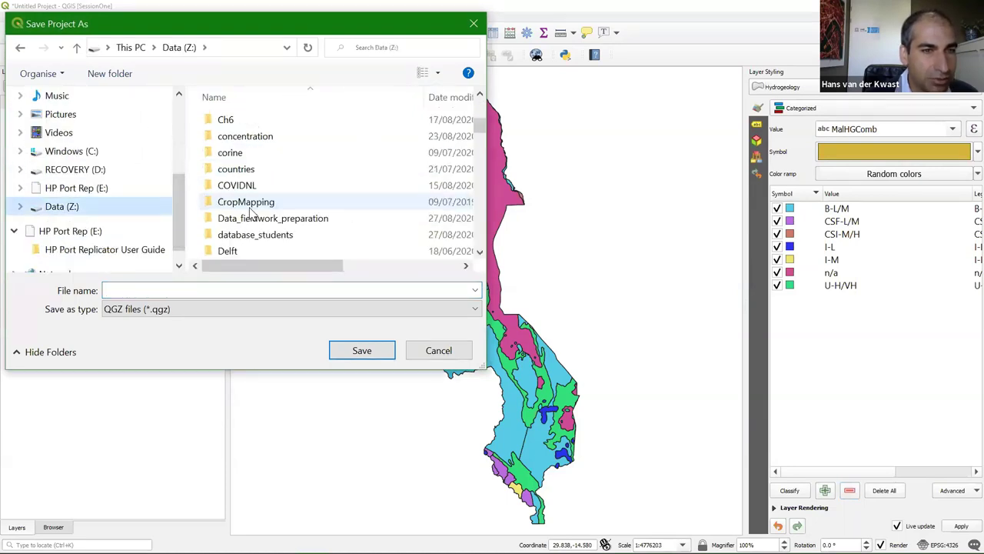
scroll(242, 232, "down", 10)
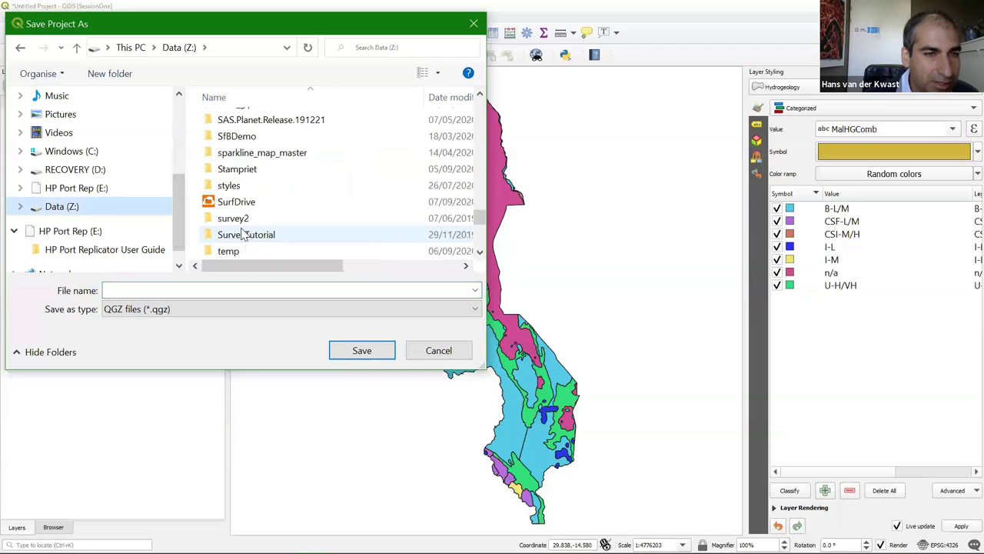
scroll(242, 234, "down", 1)
double_click(236, 202)
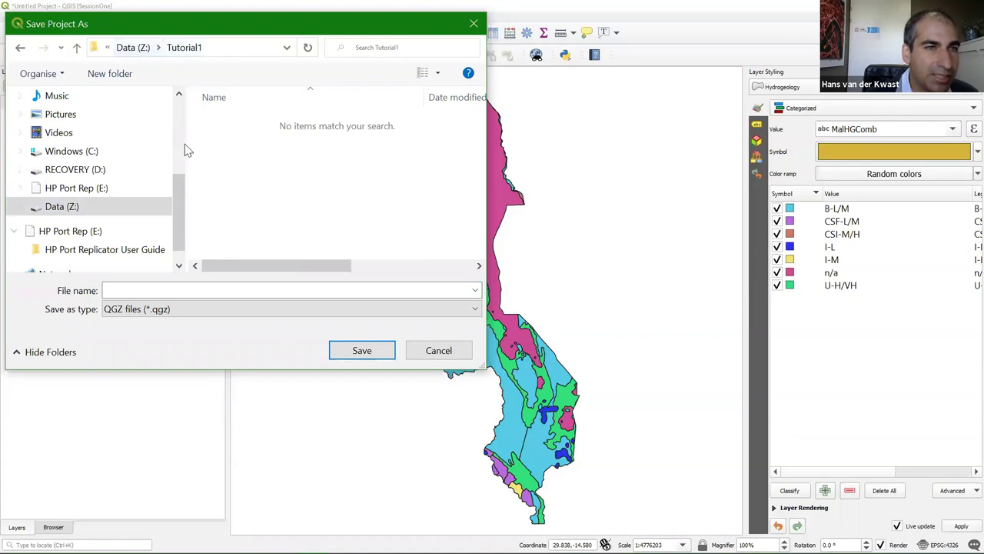
left_click(136, 290)
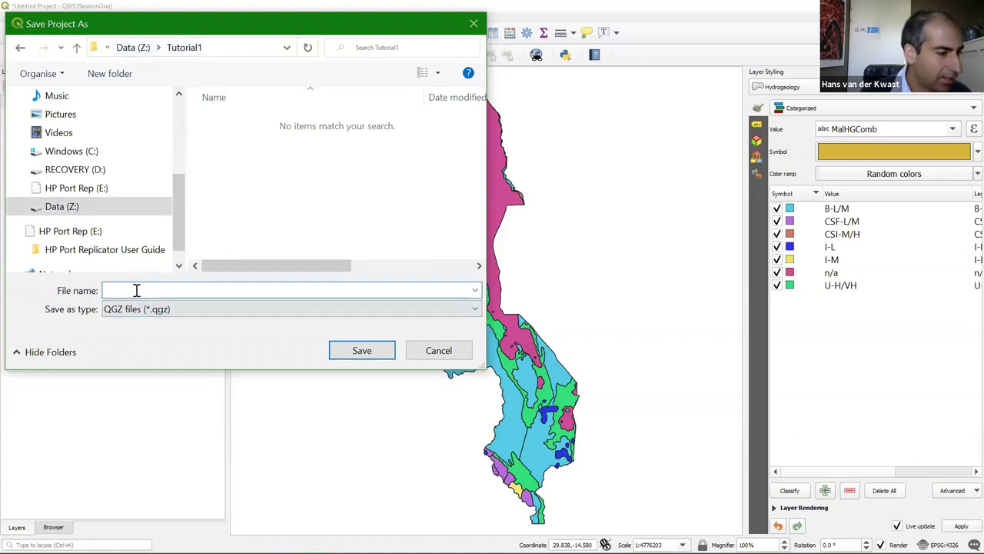
type("malawi")
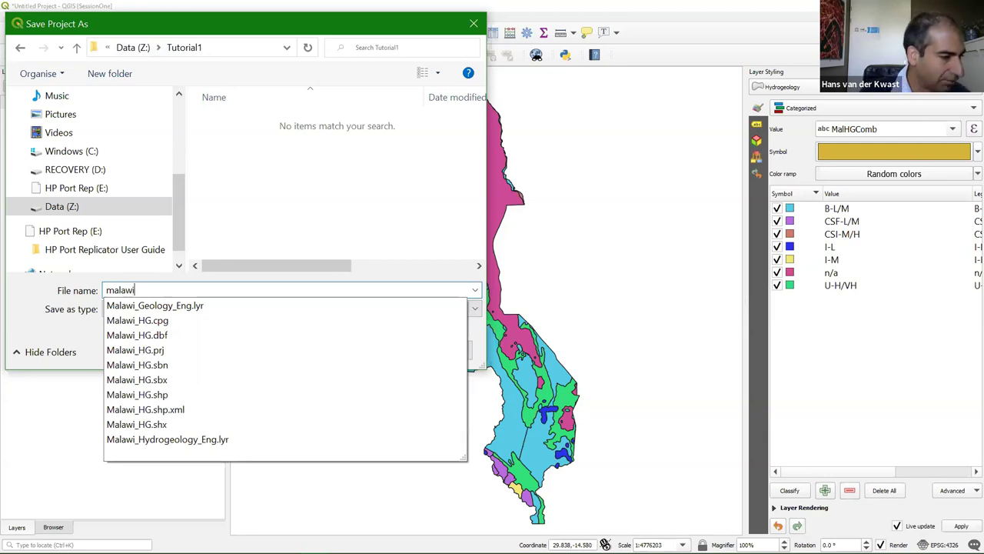
key("Escape")
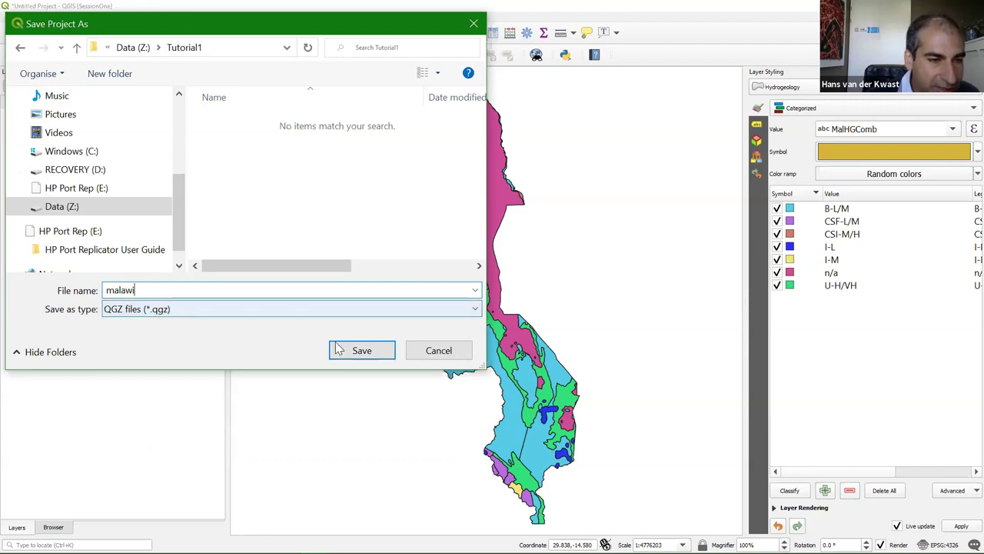
left_click(363, 353)
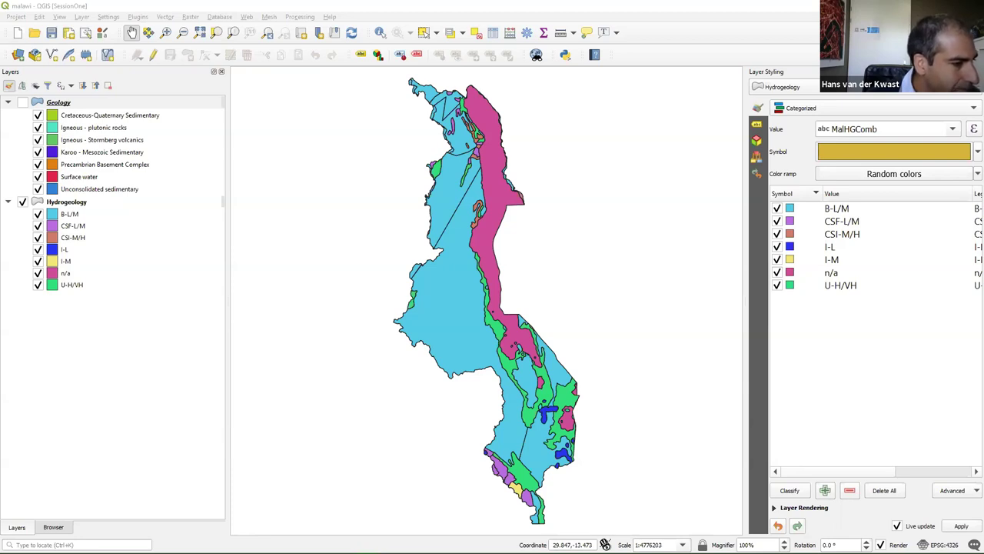
- Switch to the browser with the MASDAP site and search its Malawi data for groundwater
key("alt+Tab")
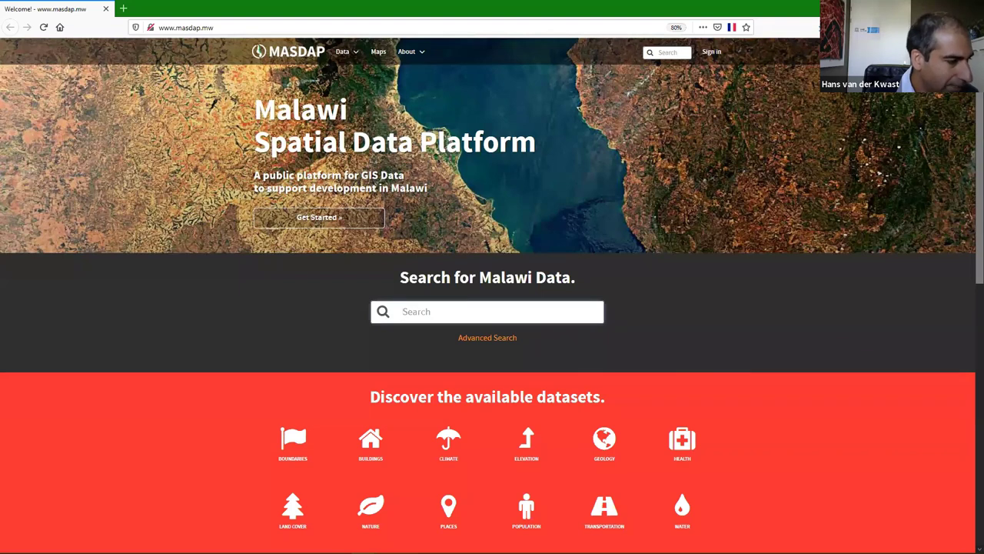
left_click(459, 311)
type("ground")
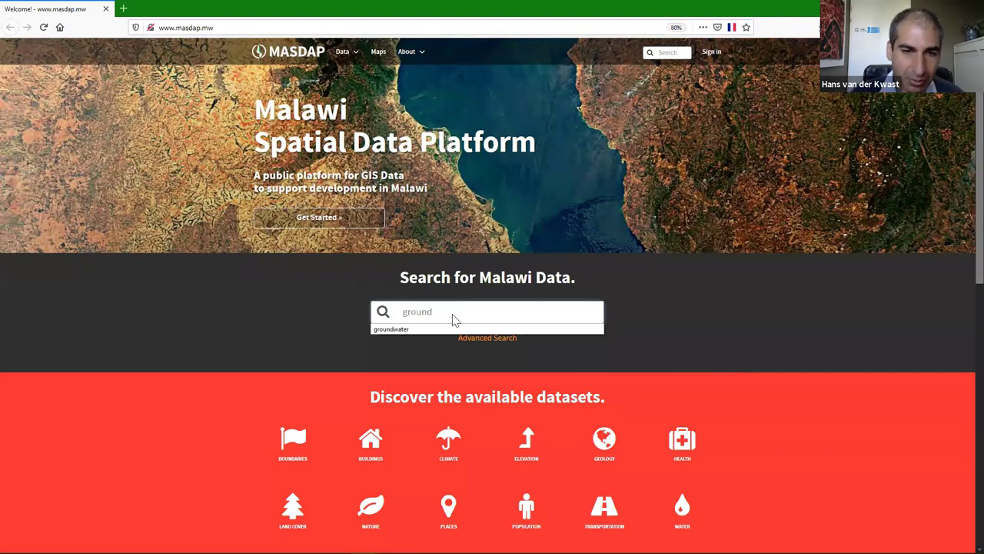
left_click(431, 329)
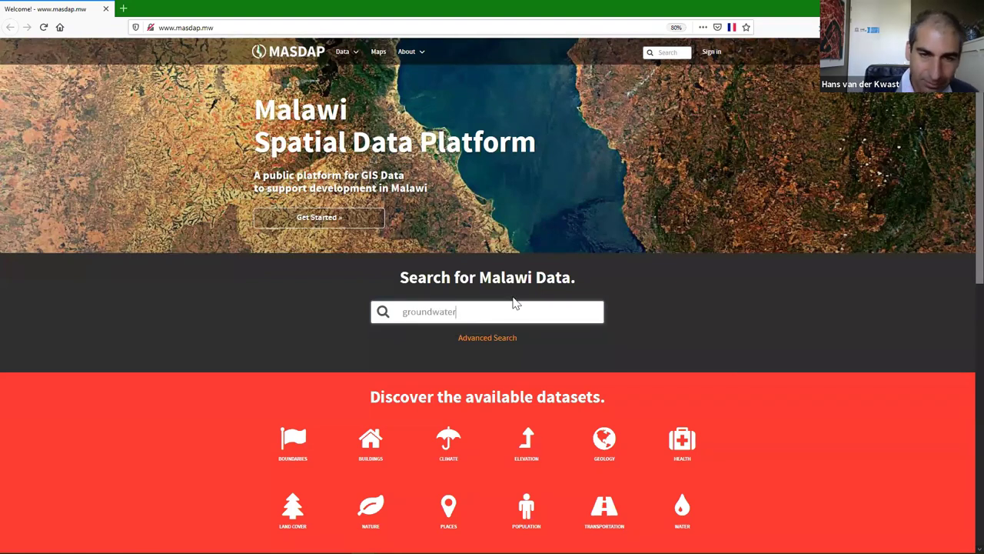
key("Return")
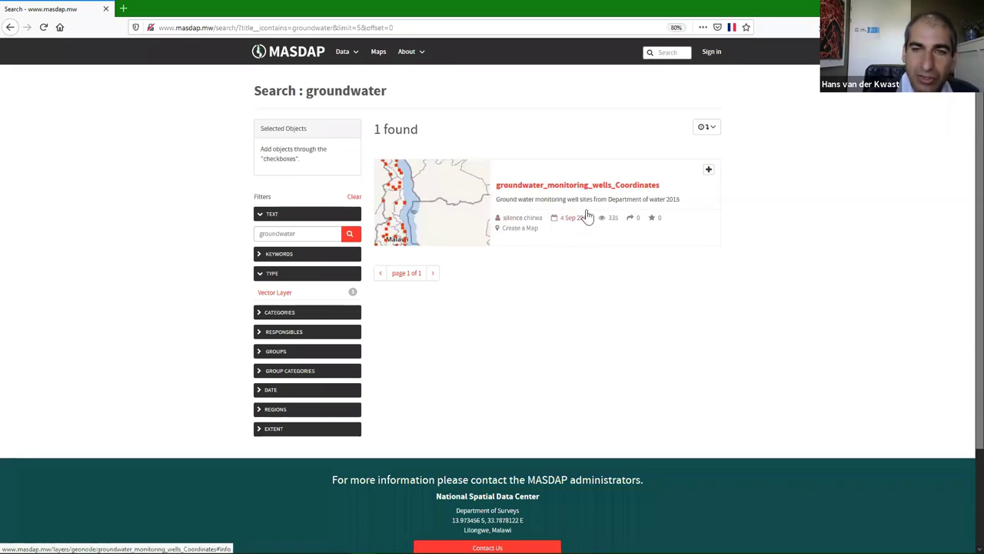
- Open the groundwater_monitoring_wells_Coordinates layer page and examine its attributes and the available data download formats
left_click(528, 187)
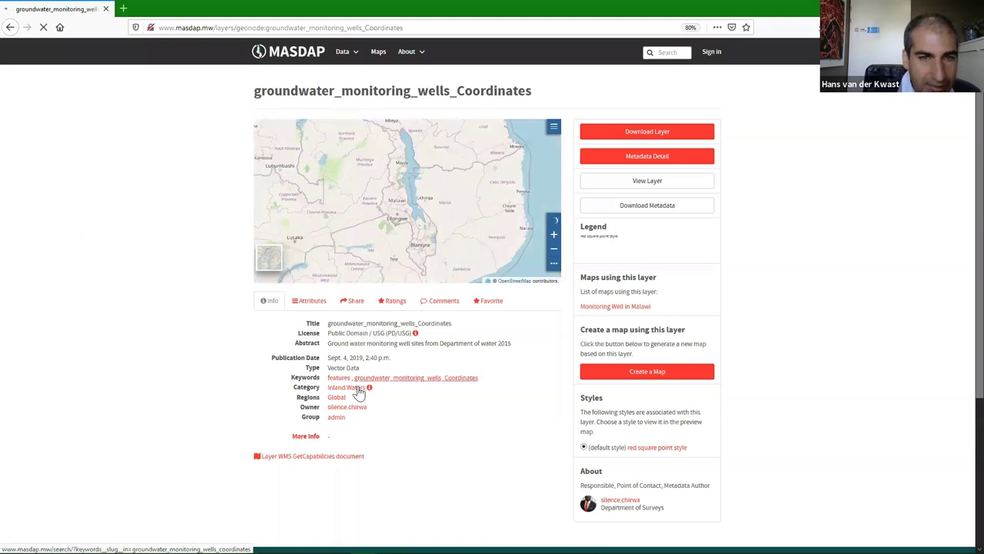
left_click(308, 305)
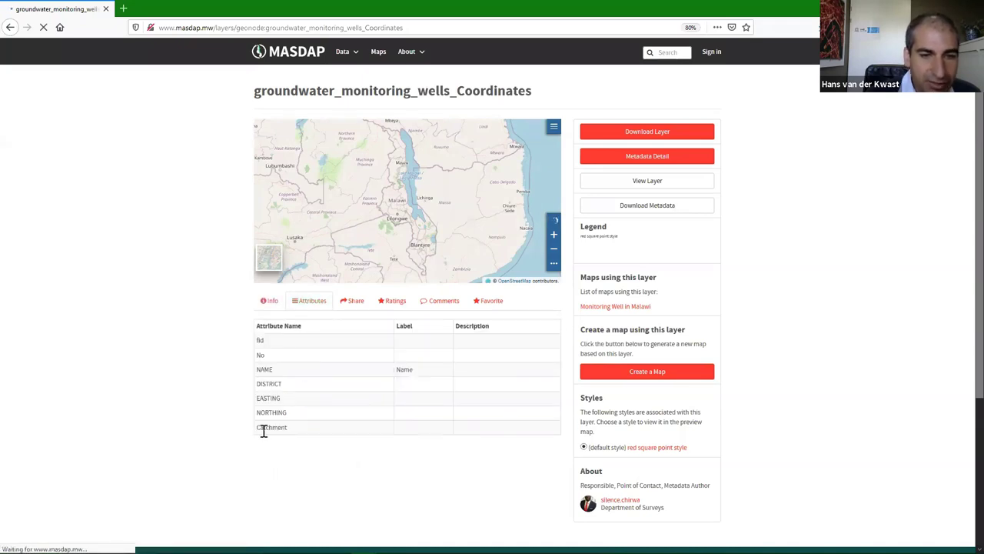
left_click(644, 130)
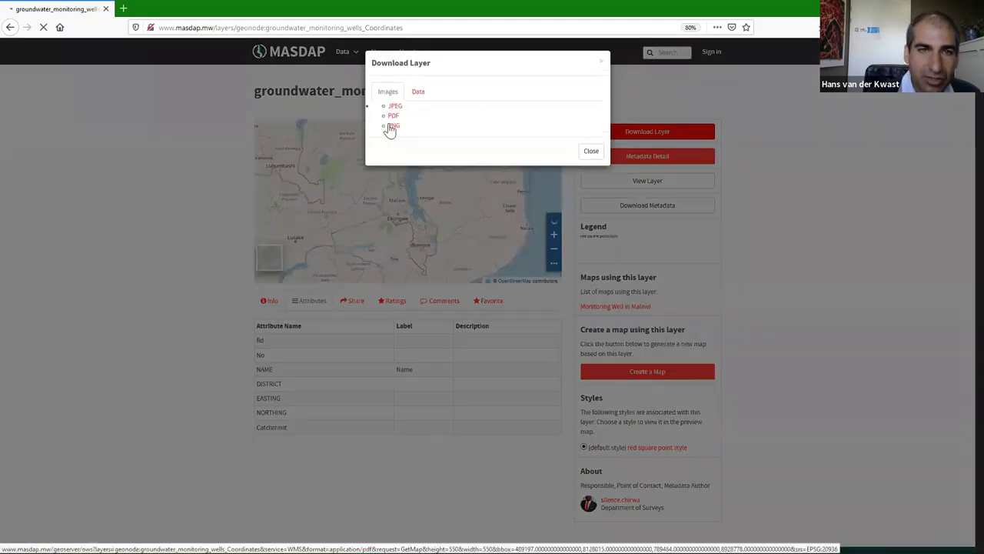
left_click(419, 93)
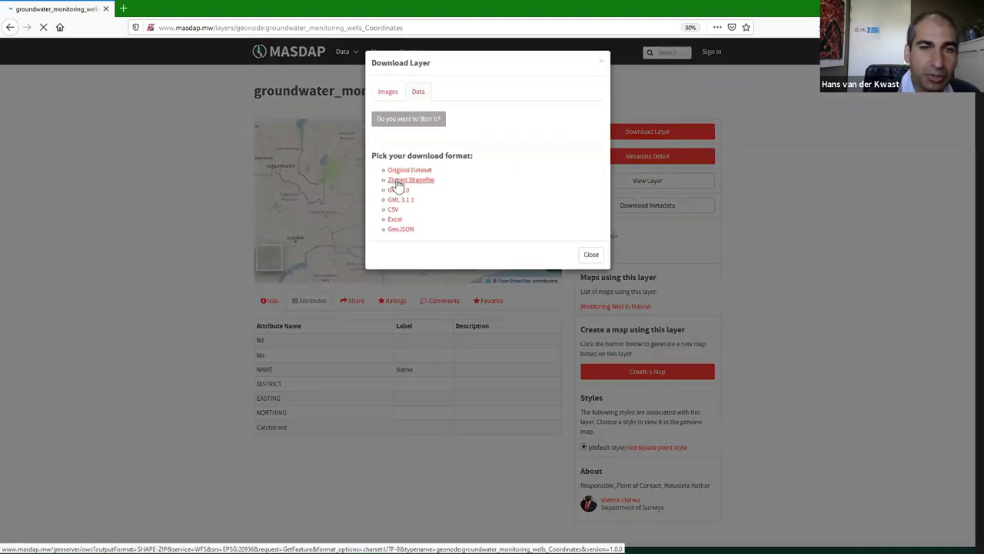
left_click(591, 256)
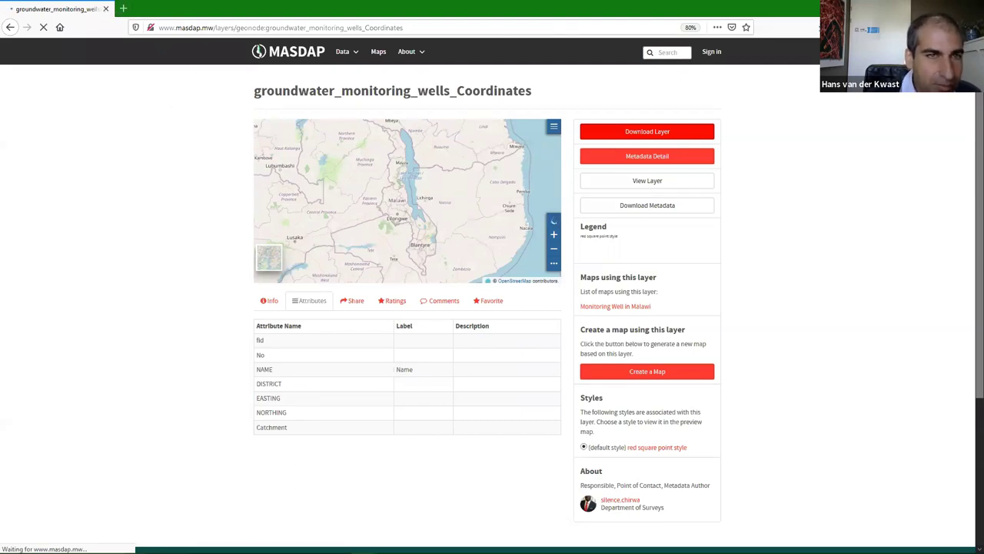
- Switch back to QGIS and open the GeoNode connections in the Data Source Manager, widening its list of source types
key("alt+Tab")
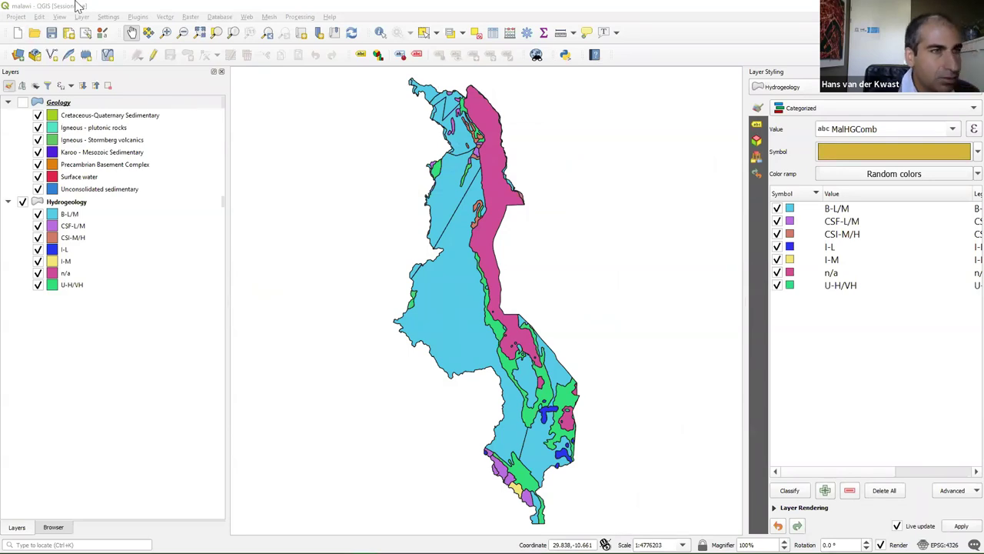
left_click(18, 57)
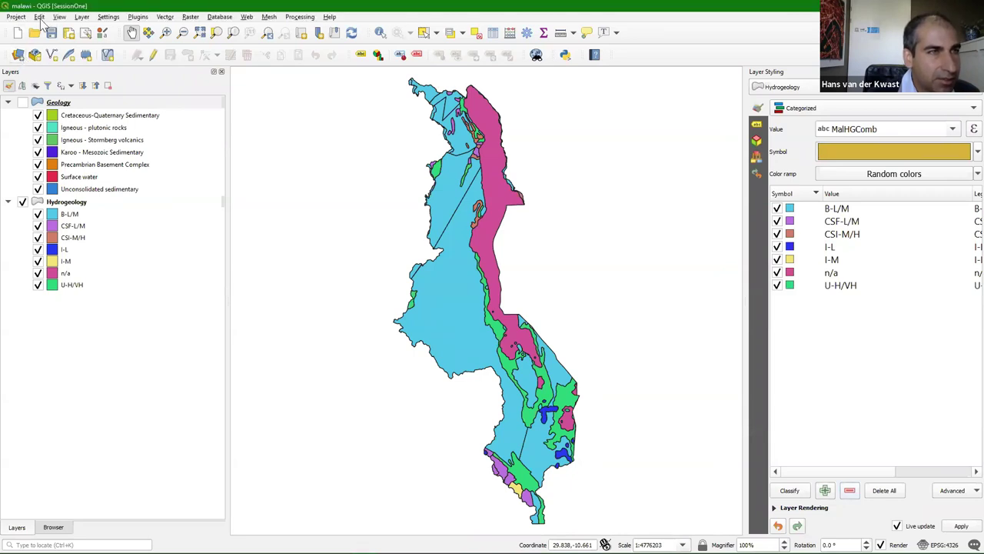
left_click(20, 59)
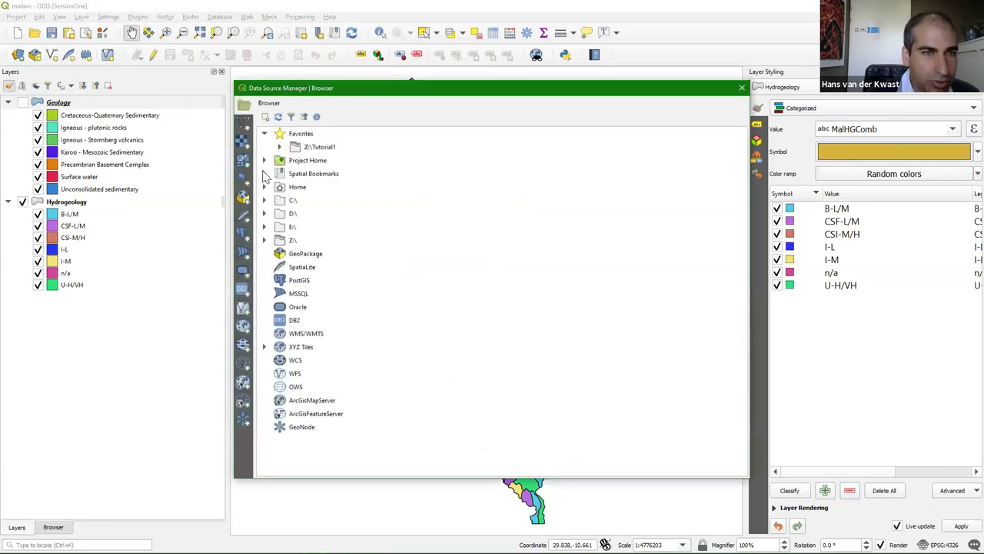
left_click_drag(269, 172, 377, 176)
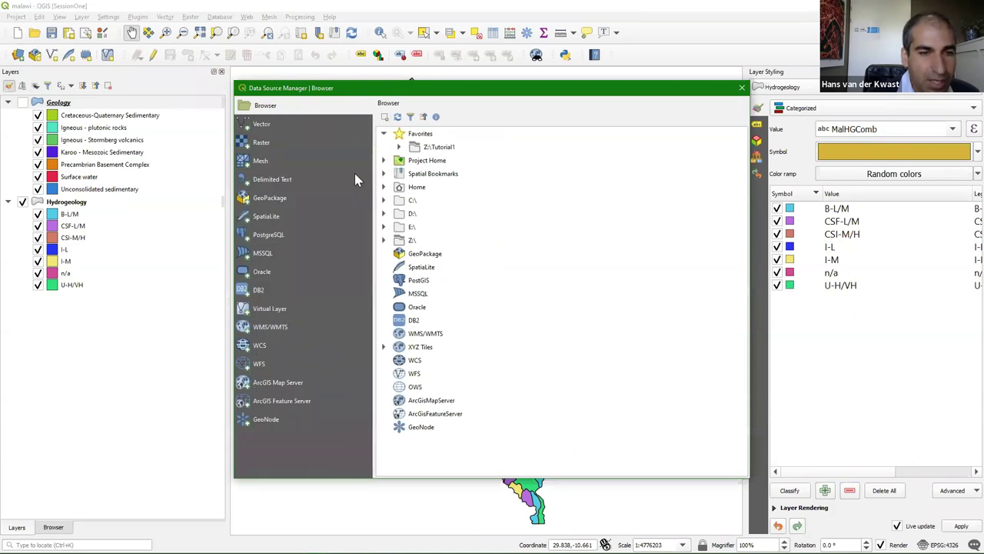
left_click(262, 420)
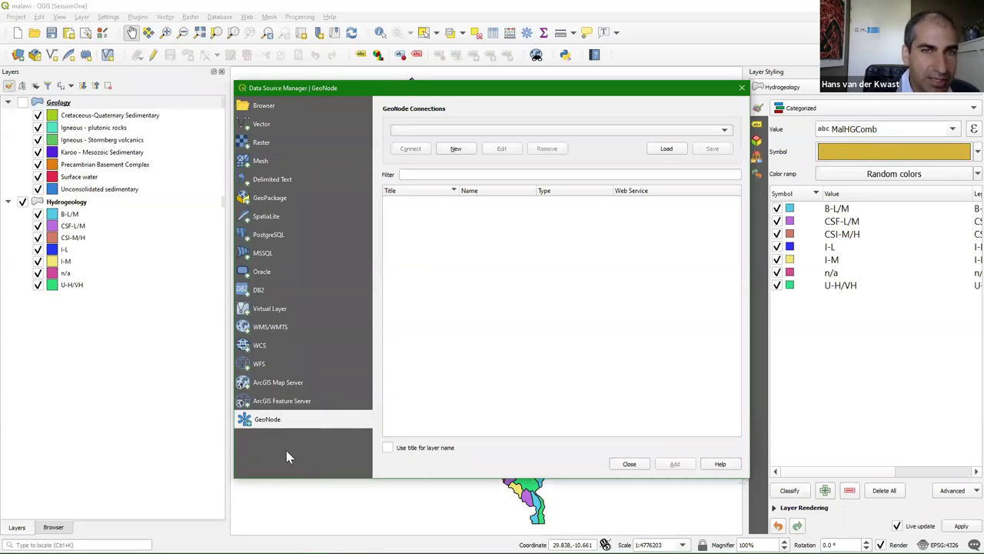
left_click(456, 149)
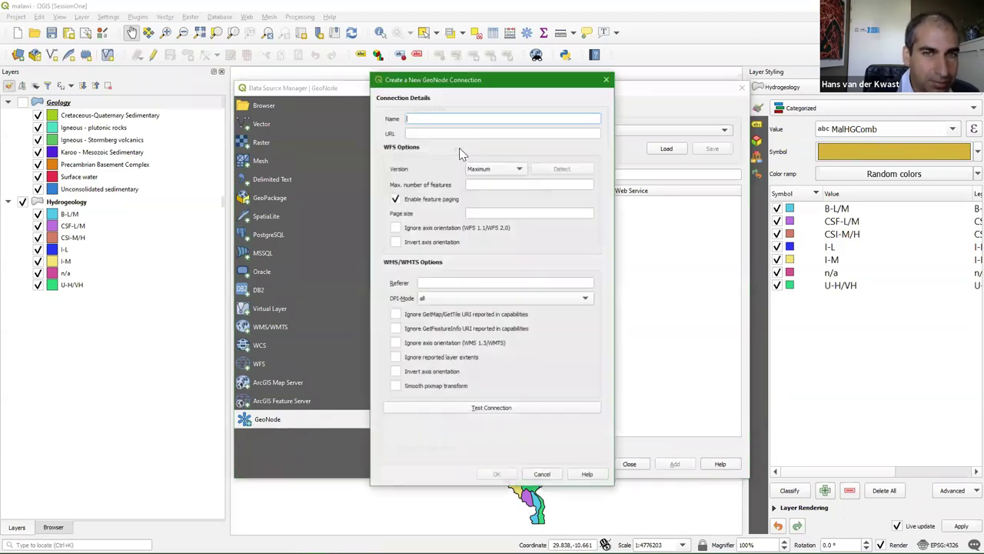
type("MASDAP")
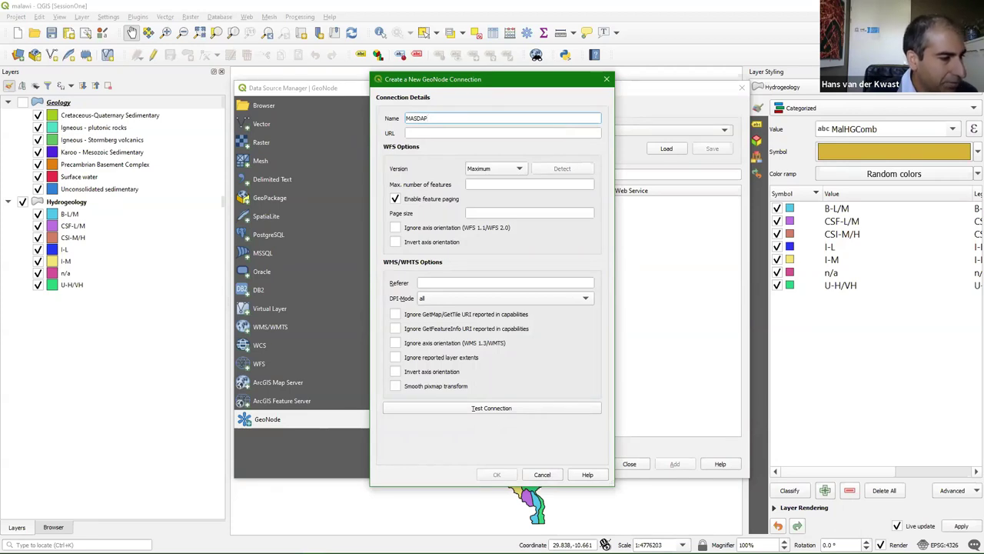
left_click(482, 132)
type("http")
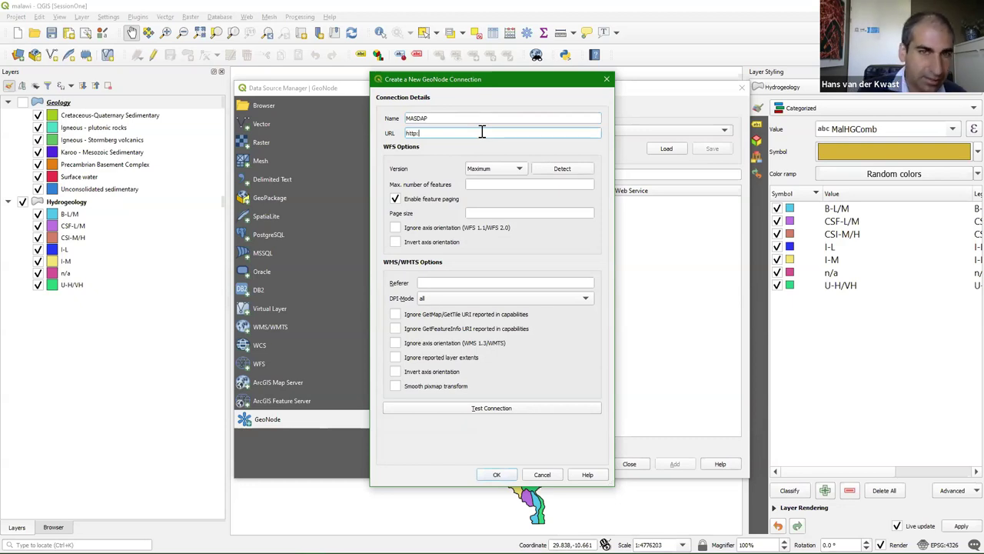
type("://")
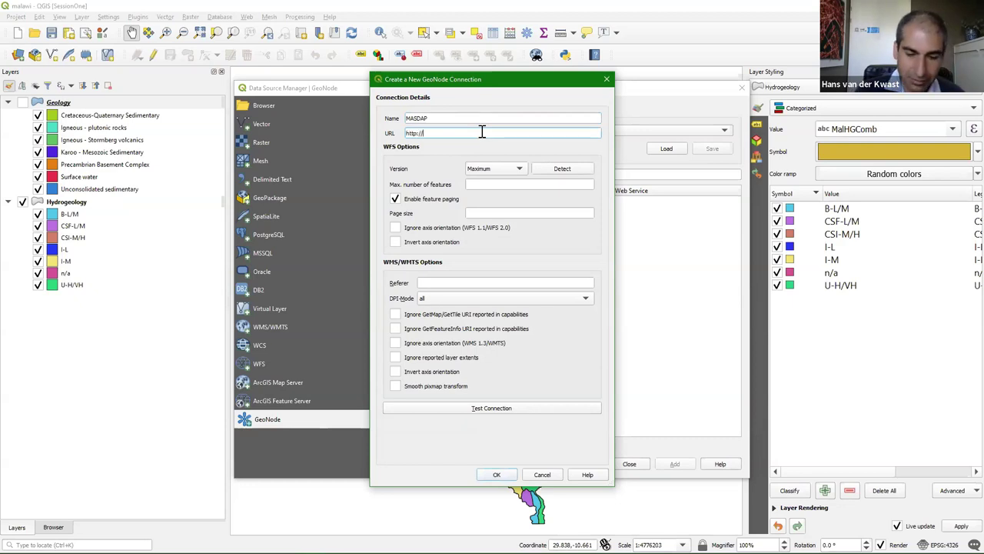
type("ww.www")
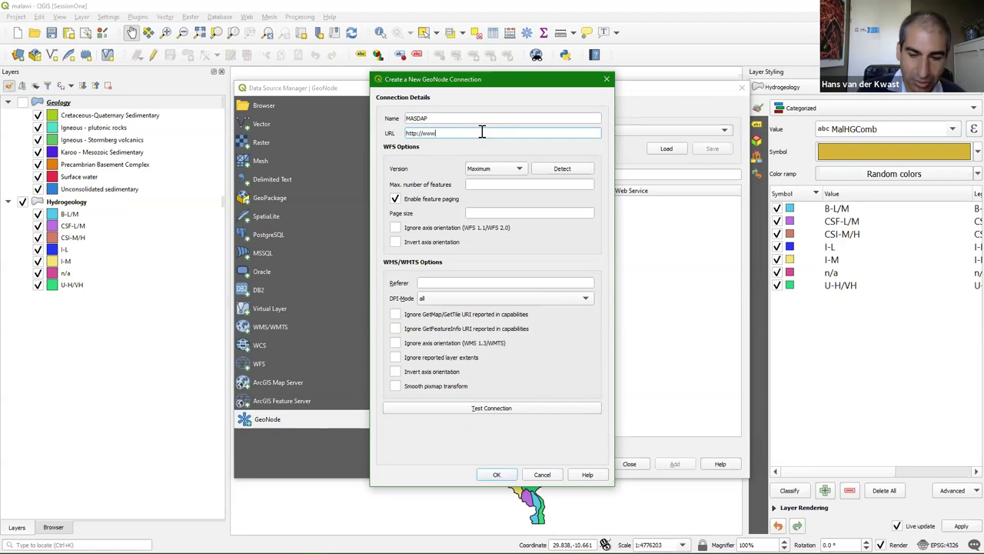
type("mas")
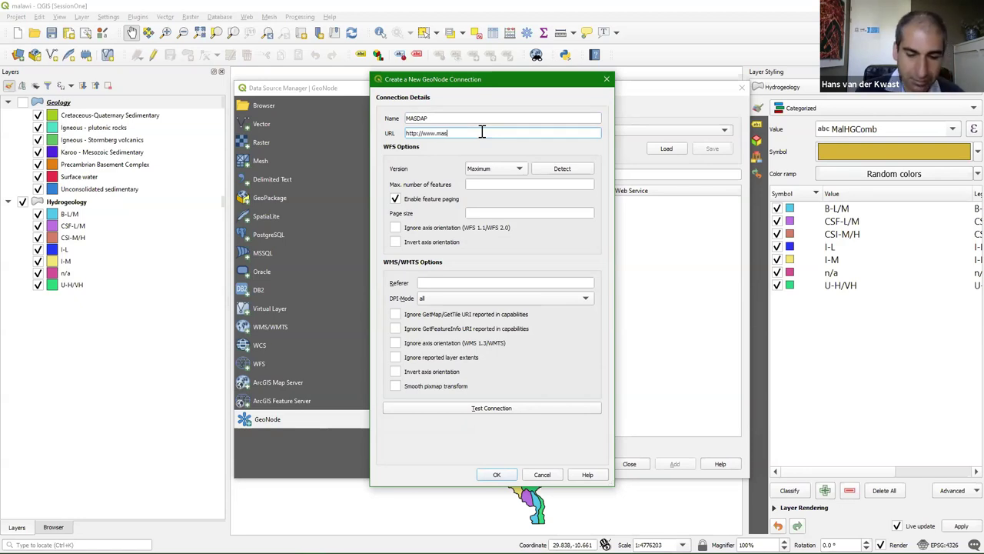
type("dap.mw")
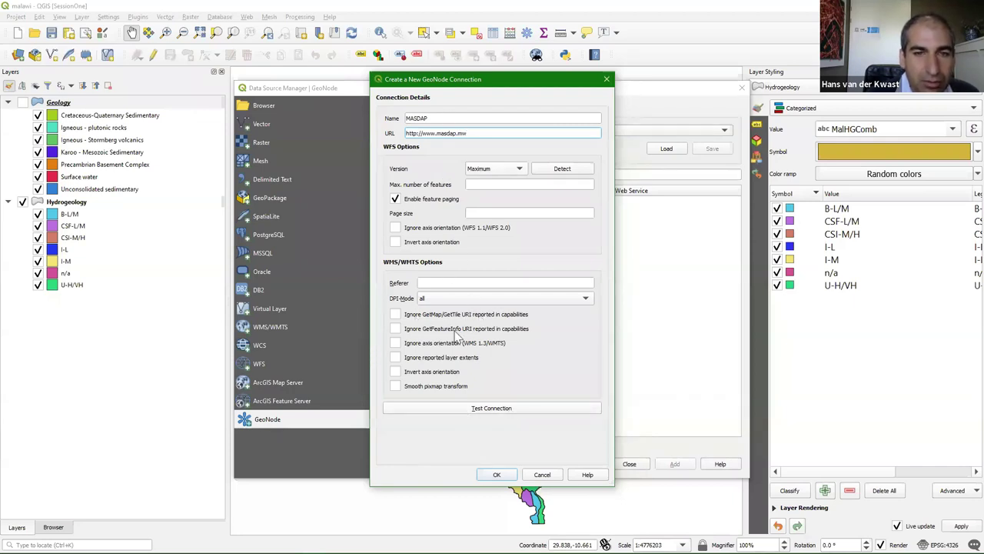
left_click(450, 408)
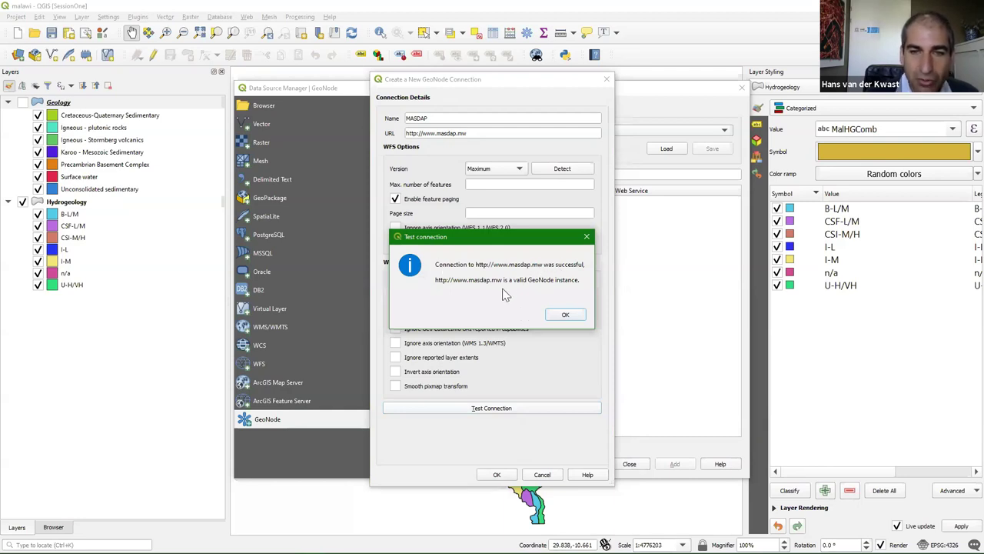
left_click(566, 315)
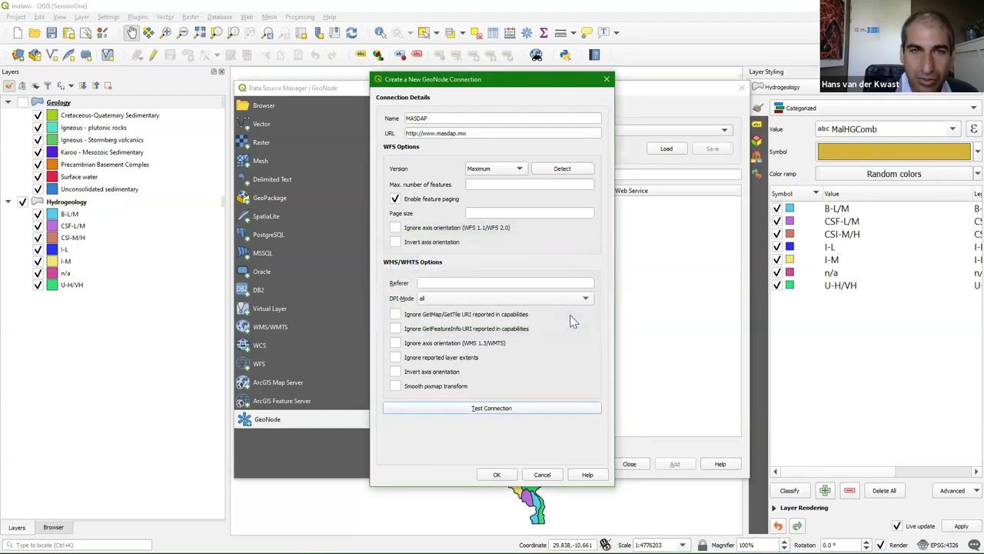
left_click(496, 472)
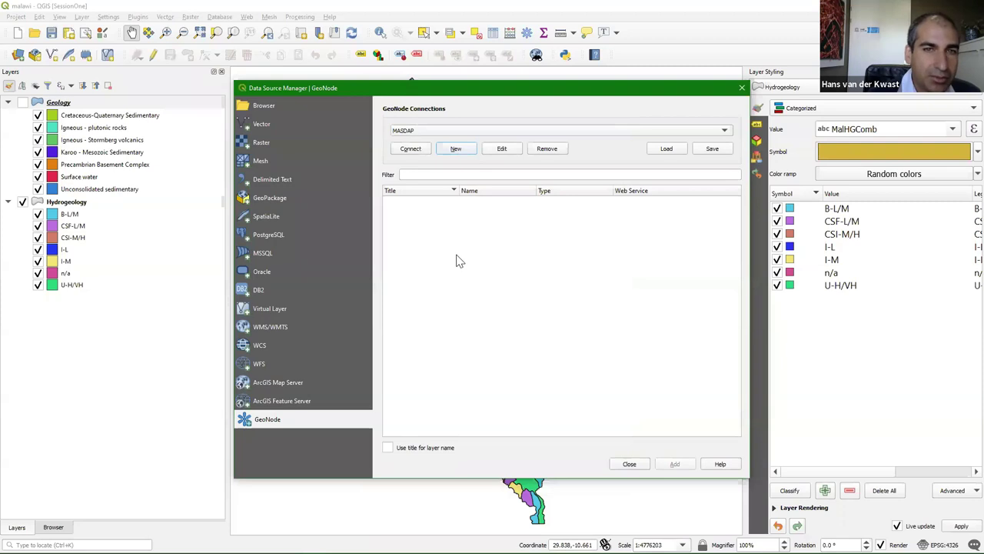
- Connect to the MASDAP GeoNode and filter its layer list by "groundwater"
left_click(408, 150)
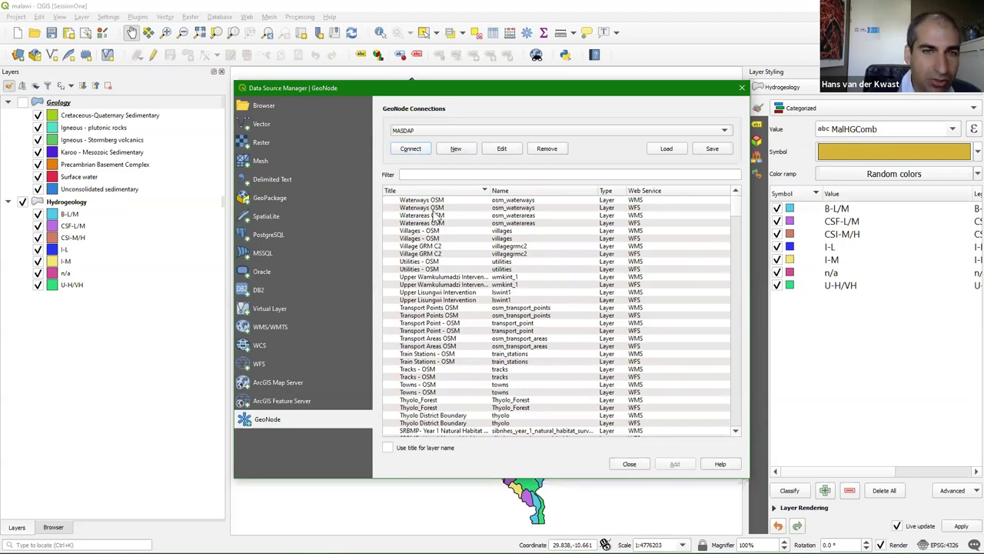
left_click(425, 174)
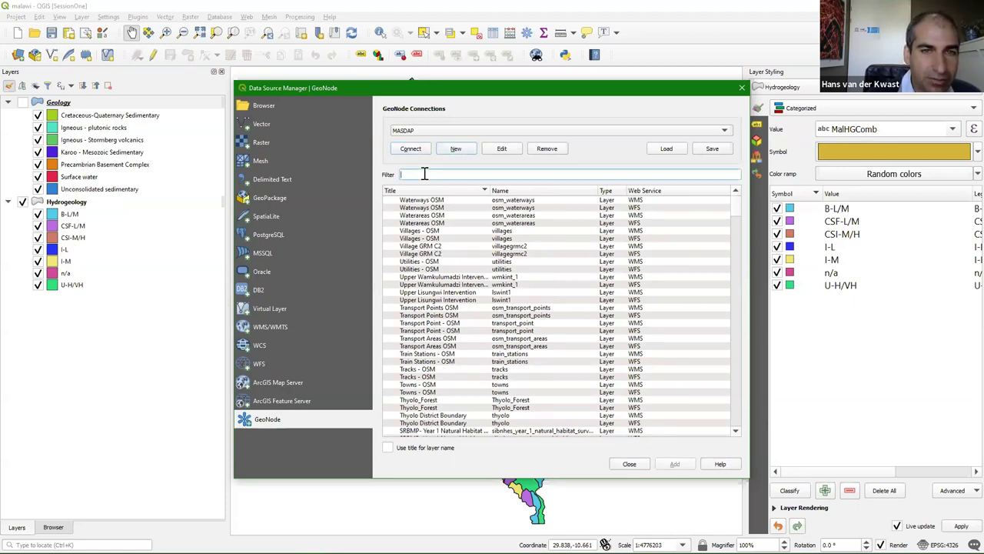
type("gr")
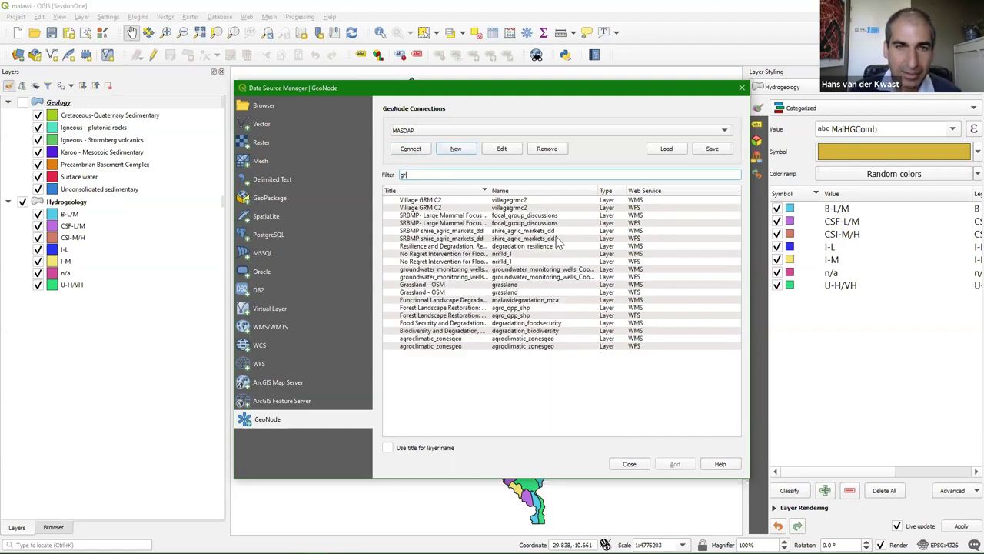
type("oundwater")
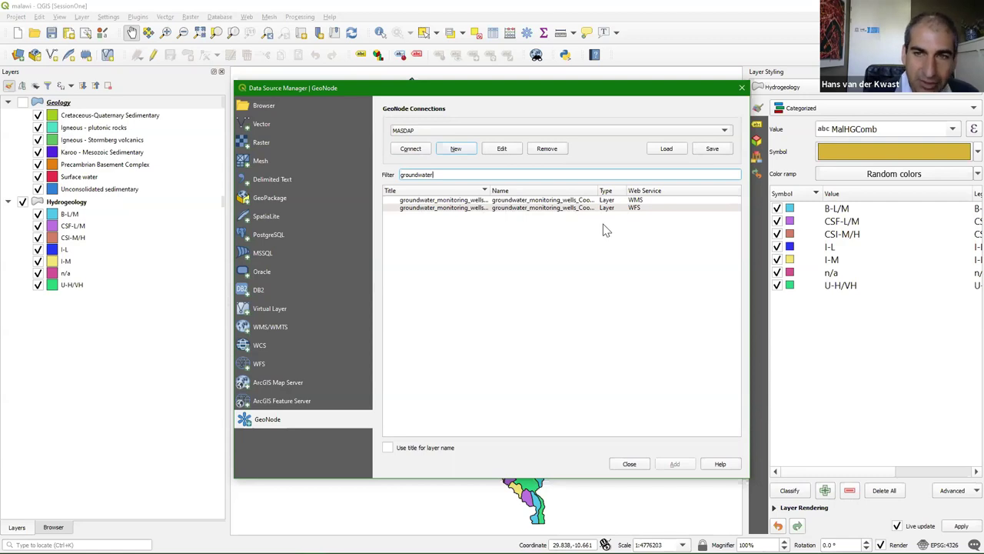
- Add the WFS version of the groundwater monitoring wells layer to the project and place it above the Geology layer
left_click(644, 201)
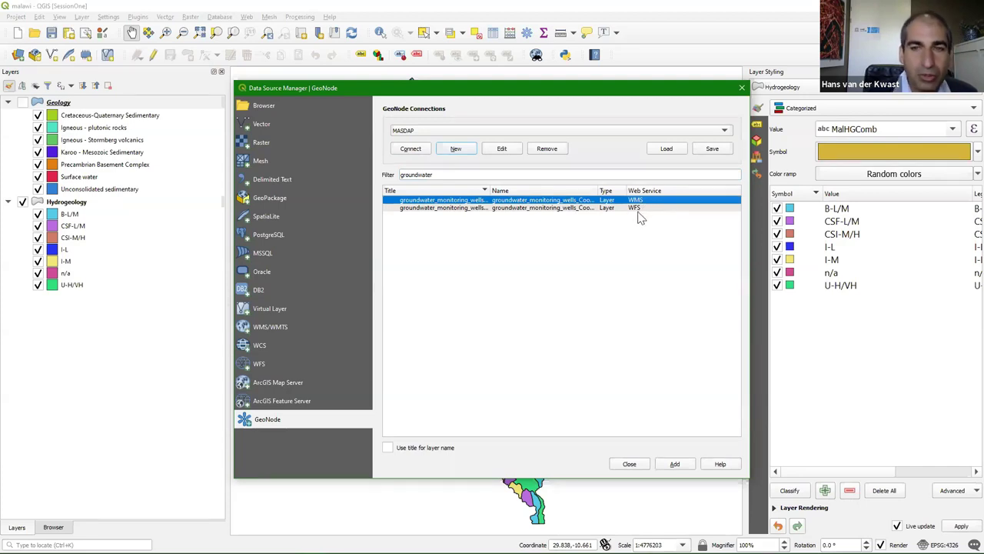
left_click(636, 209)
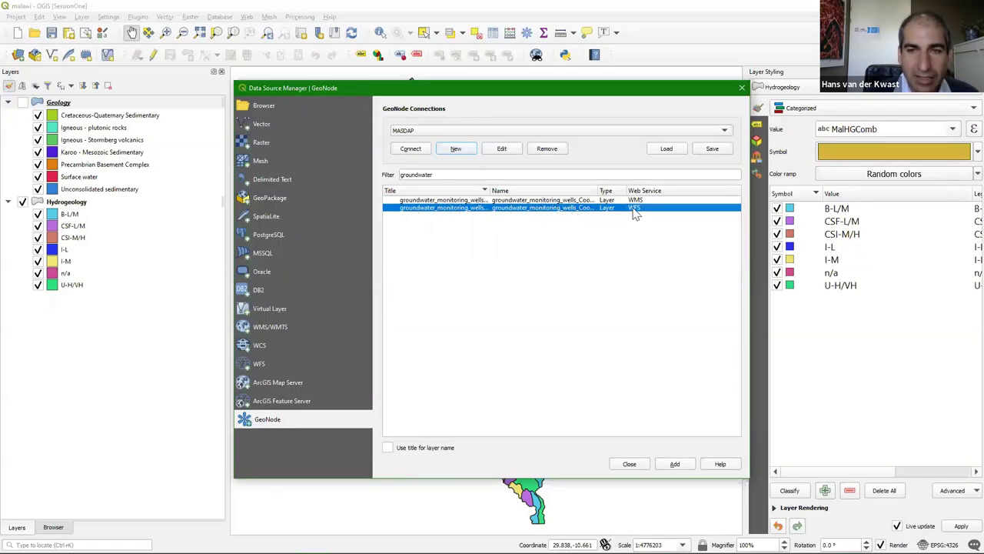
left_click(679, 464)
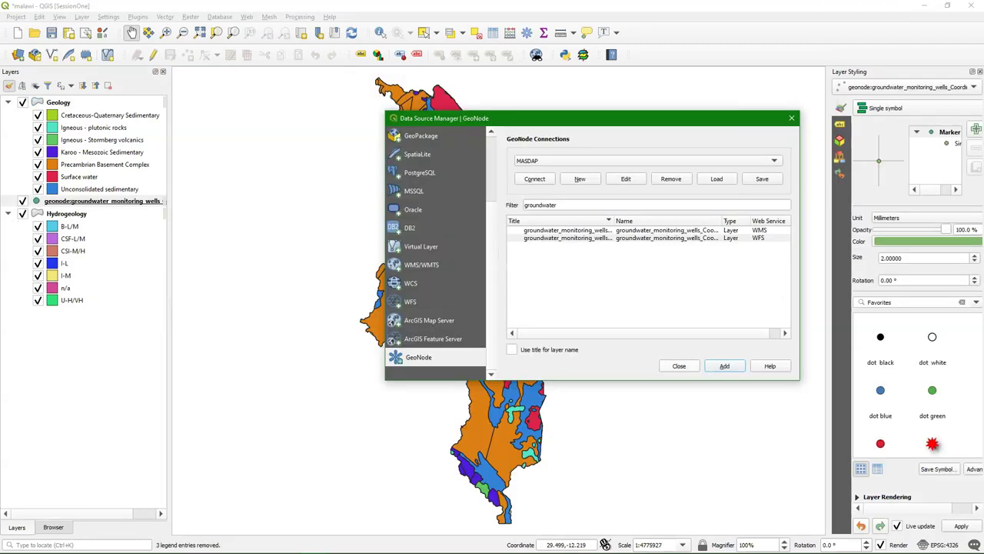
key("shift+Tab")
key("Return")
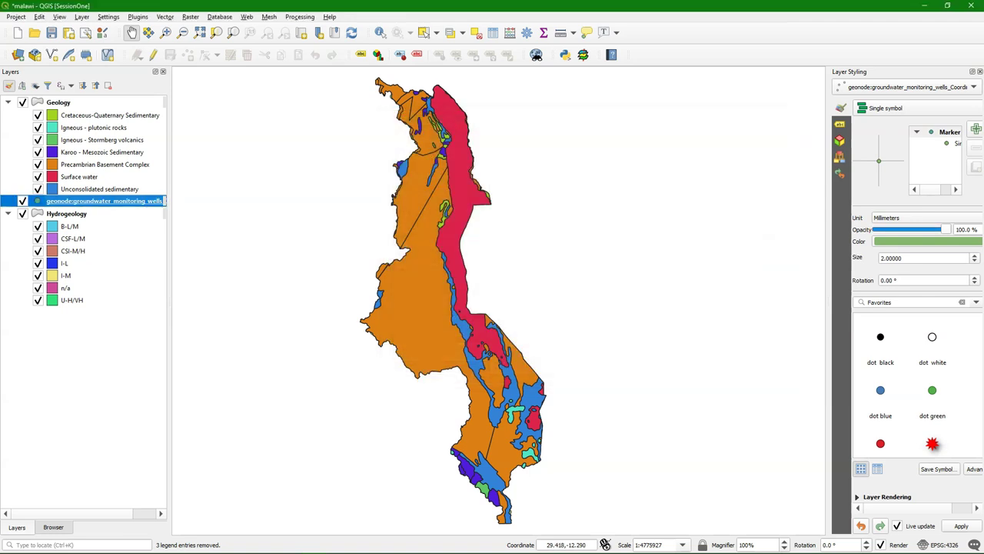
left_click_drag(104, 201, 103, 95)
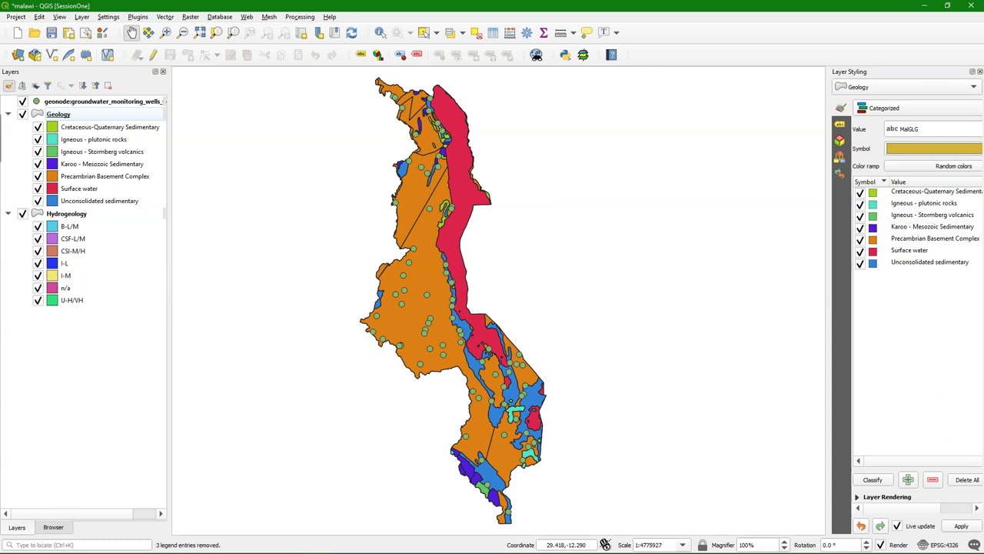
- Start exporting the GeoNode wells layer as an ESRI Shapefile named groundwater_monitoring_wells in the Tutorial1 folder
left_click(116, 102)
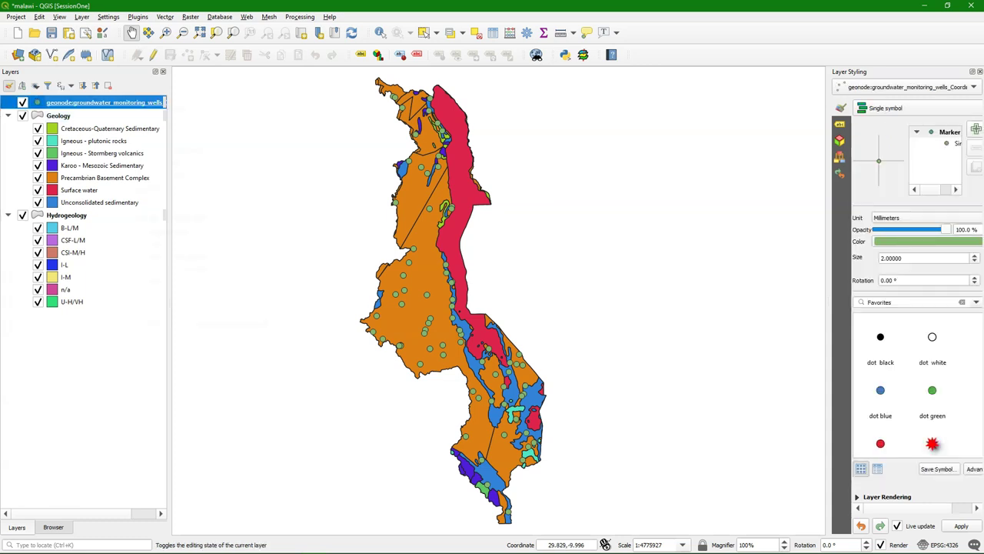
right_click(131, 101)
mouse_move(200, 293)
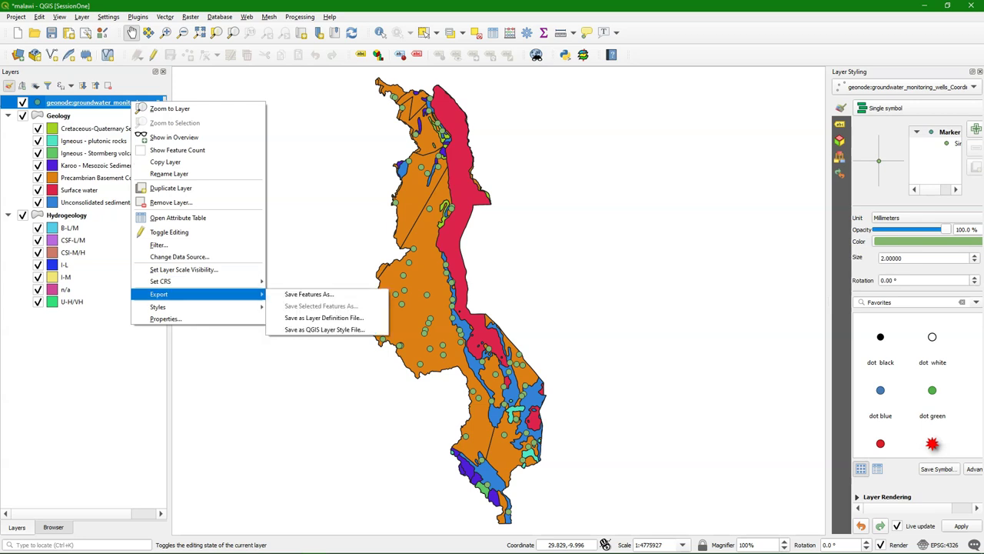
left_click(308, 294)
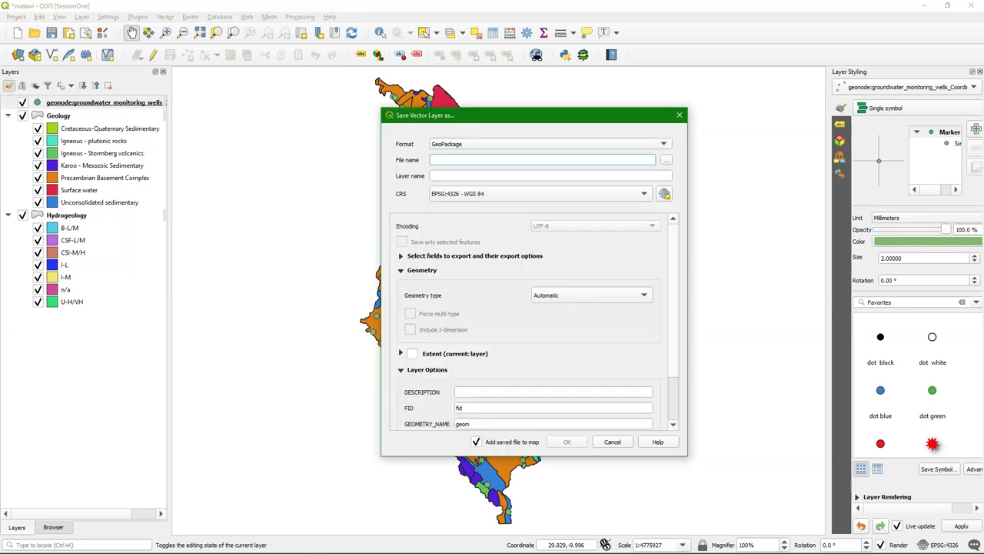
left_click(550, 144)
key("Down")
key("Return")
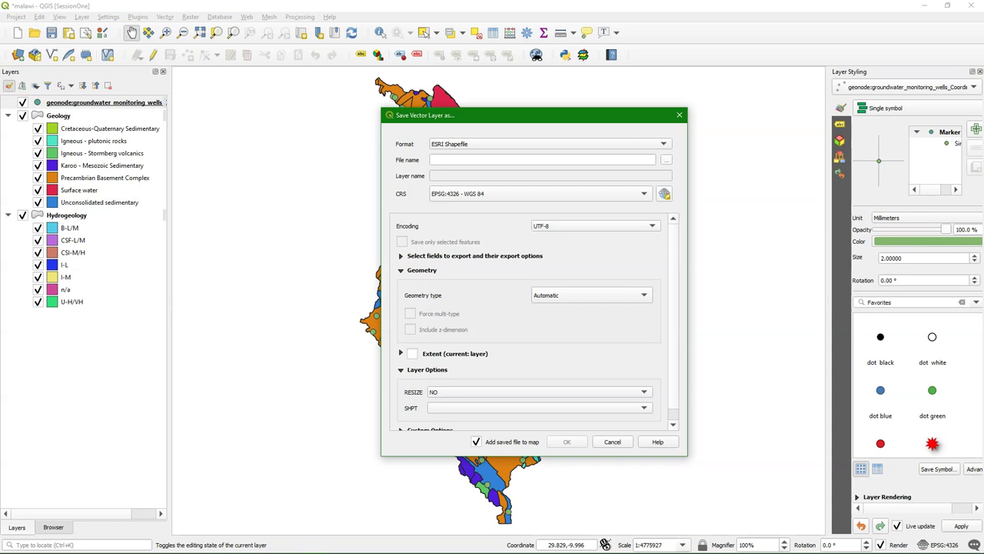
left_click(666, 159)
type("groundwater")
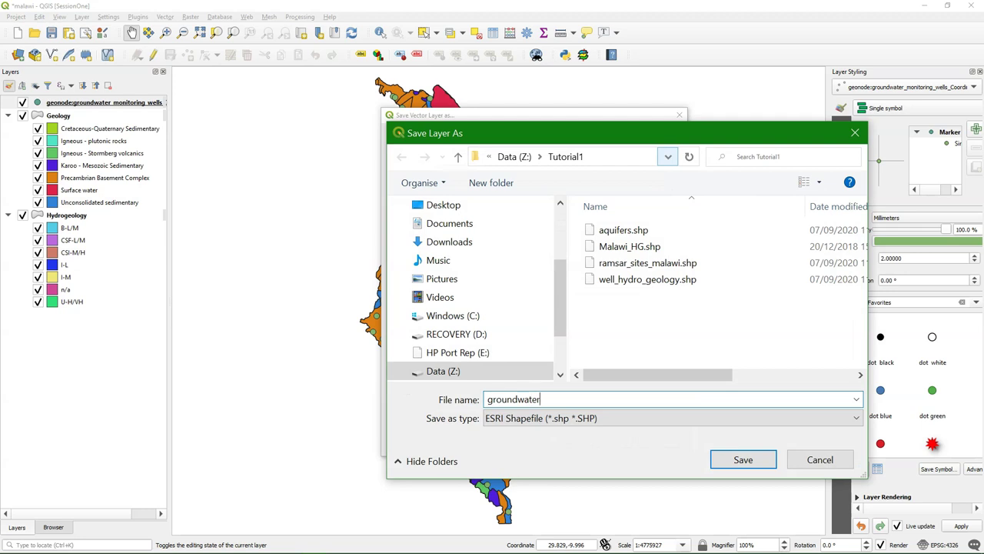
type("_monitoring_wells")
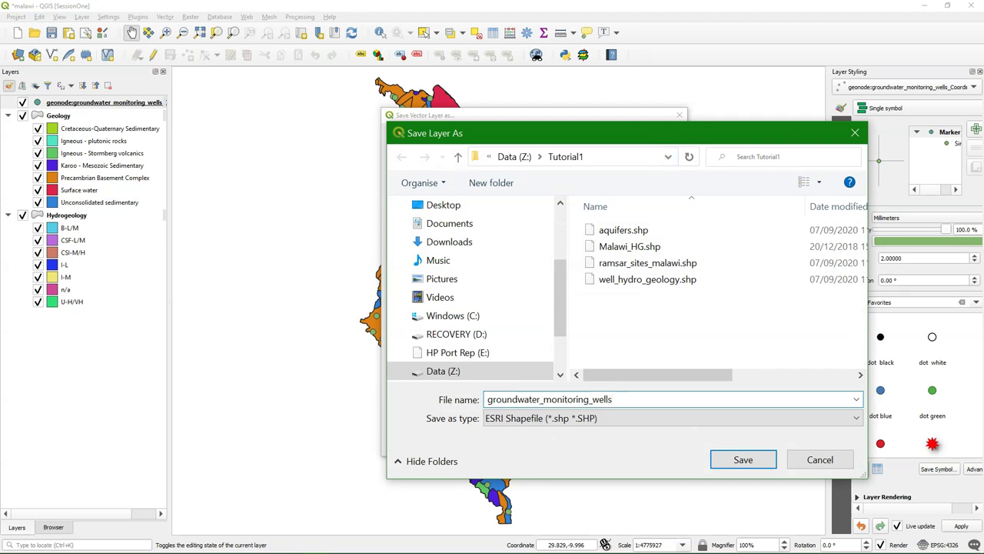
key("Return")
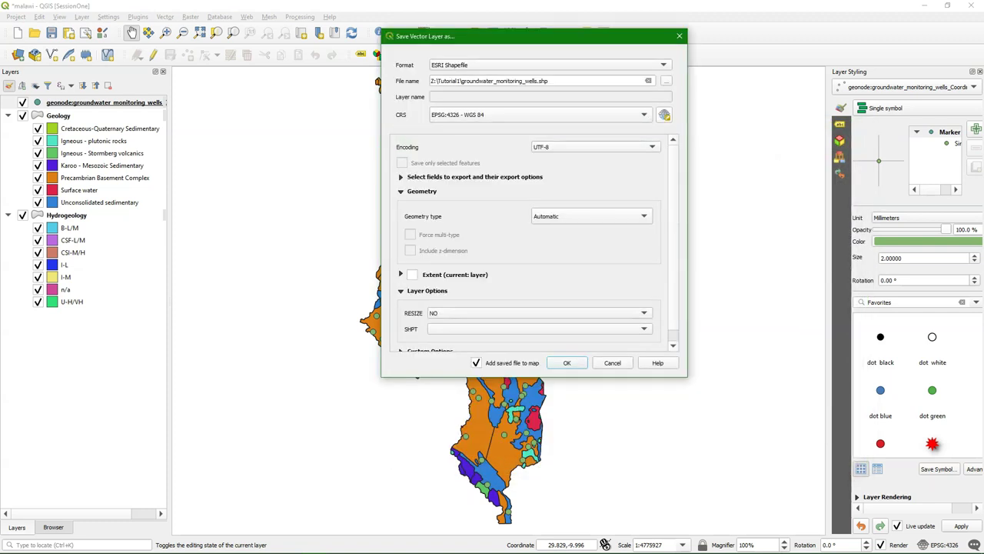
- Set the export's CRS to EPSG:32736 - WGS 84 / UTM zone 36S and save the wells shapefile
left_click(664, 115)
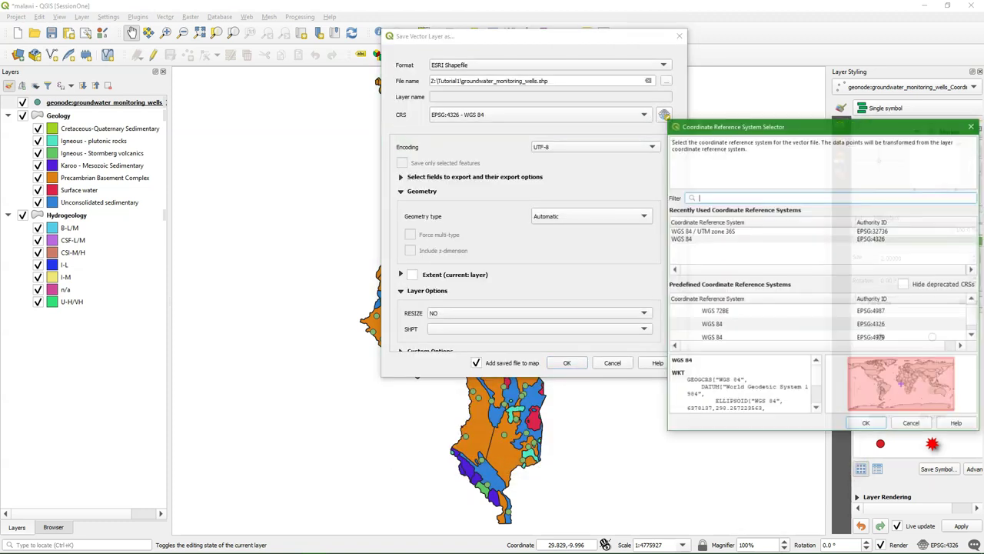
type("32")
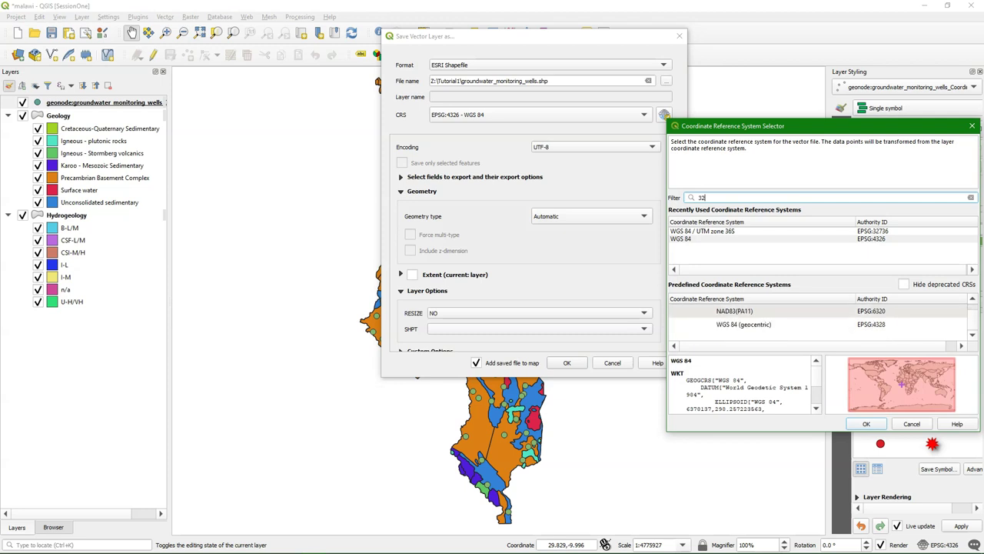
type("73")
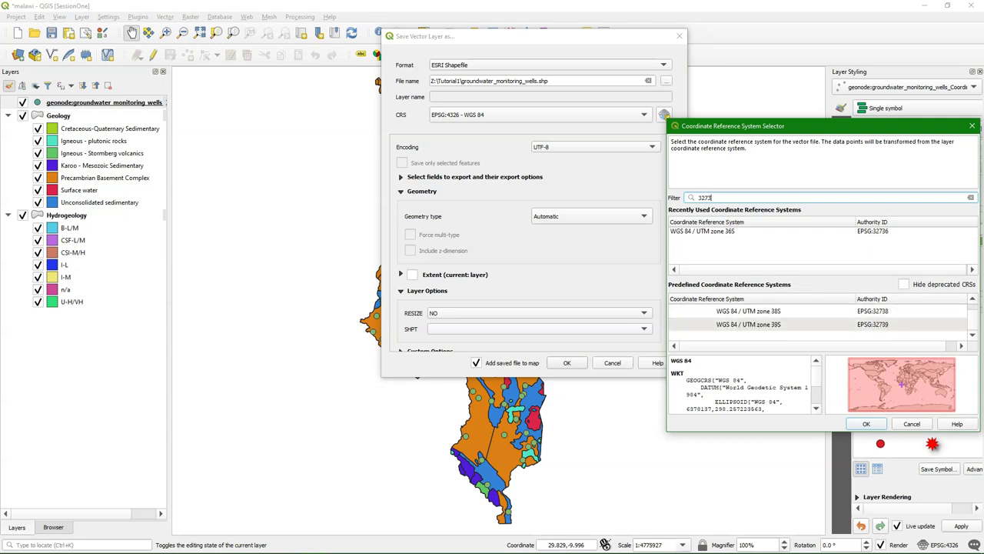
type("6")
left_click(748, 323)
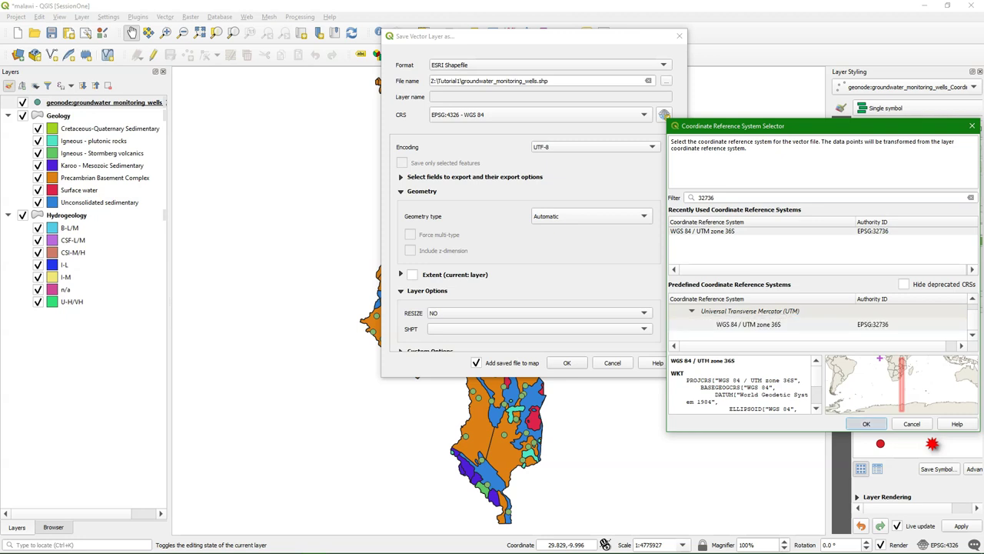
left_click(866, 423)
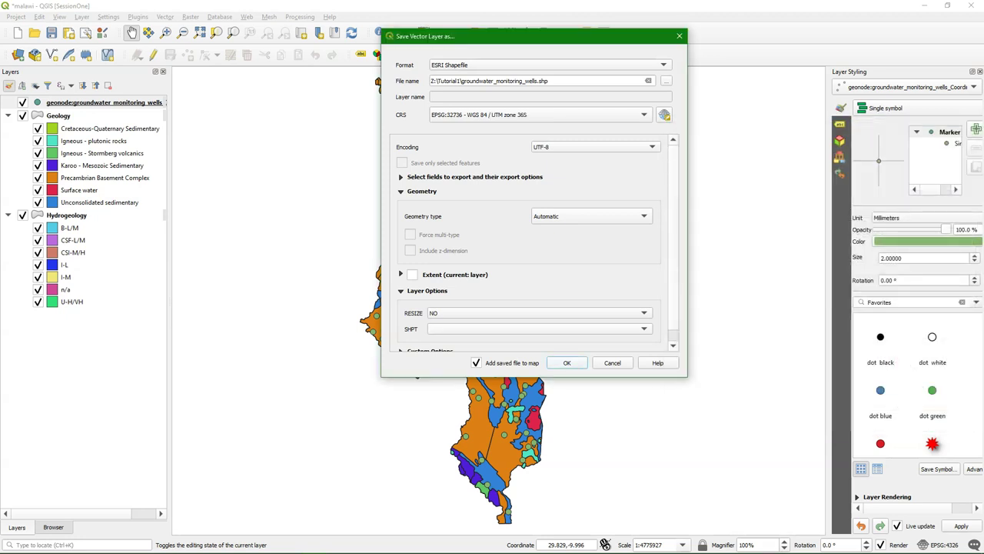
left_click(567, 362)
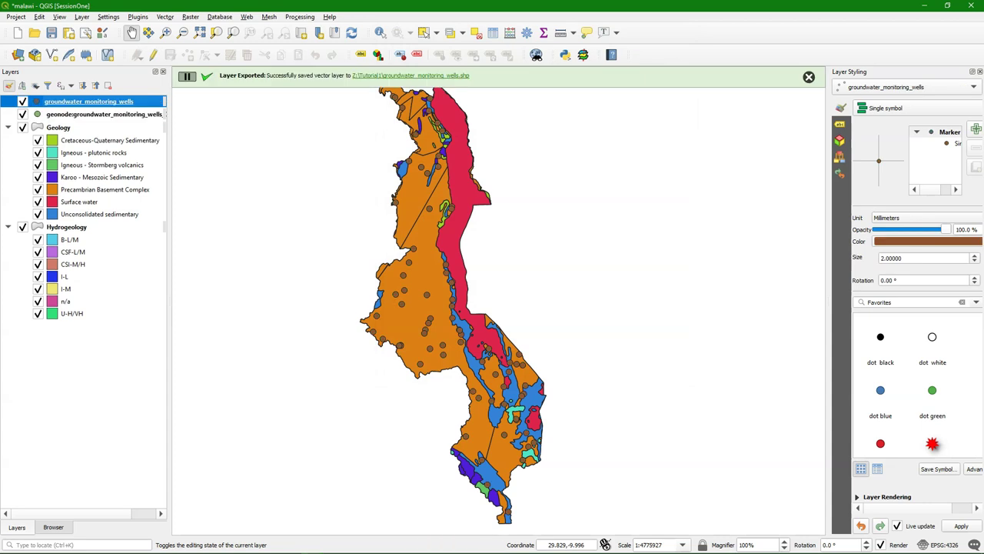
- Remove the original geonode:groundwater_monitoring_wells layer from the project
right_click(77, 115)
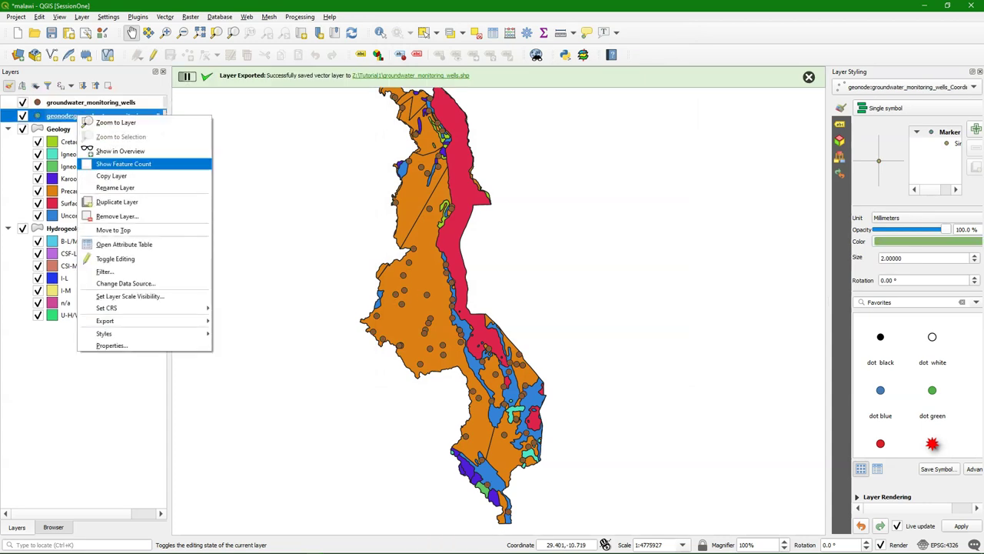
left_click(115, 216)
key("Return")
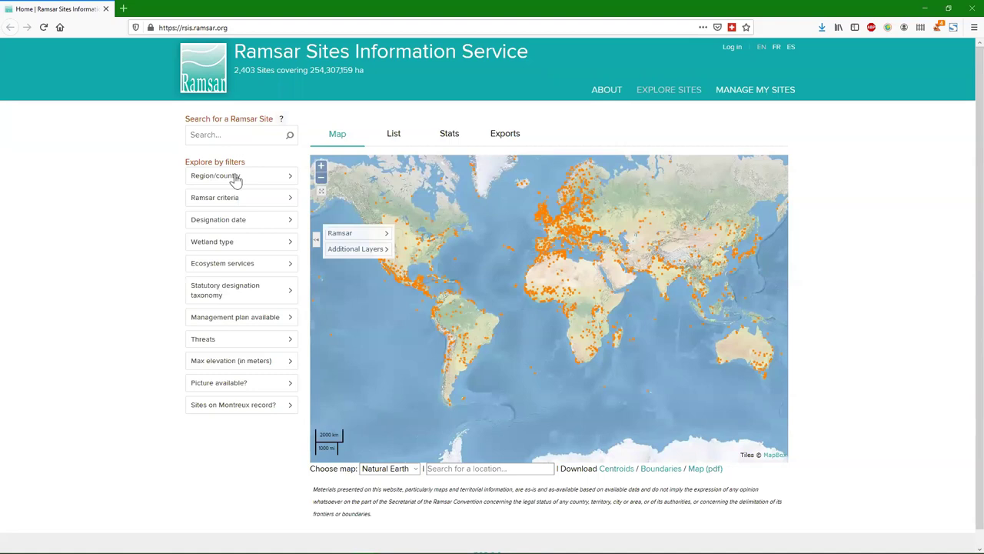
- In the browser, filter the Ramsar Sites Information Service by region Africa and country Malawi
left_click(263, 181)
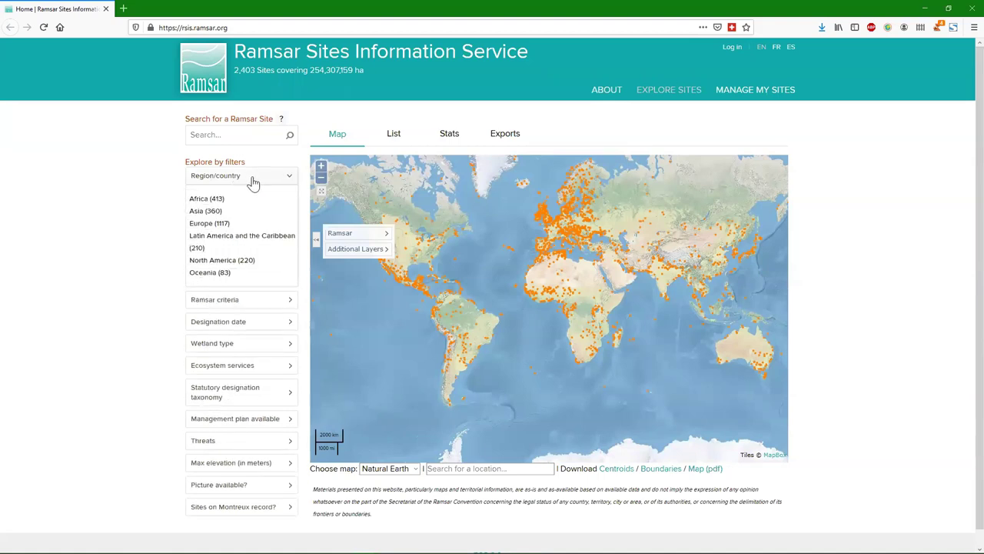
left_click(205, 198)
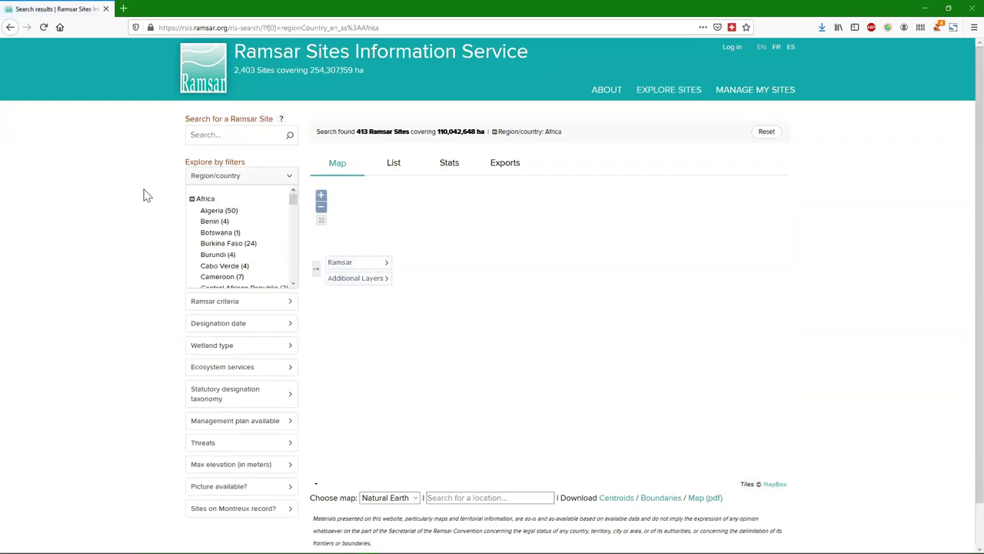
left_click_drag(292, 199, 292, 239)
left_click(216, 245)
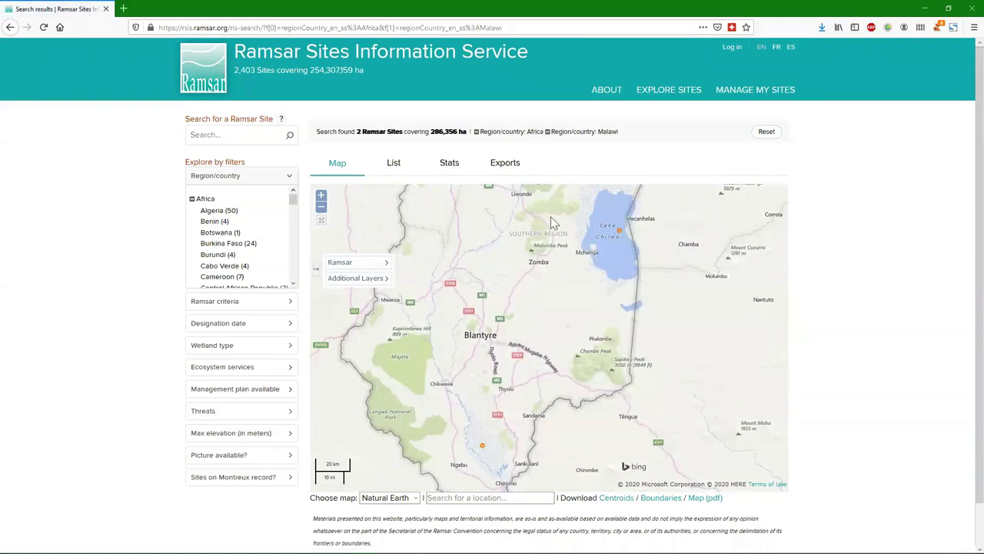
- Examine the export formats and e-mail field for the Malawi Ramsar sites report, and return to QGIS
left_click(505, 163)
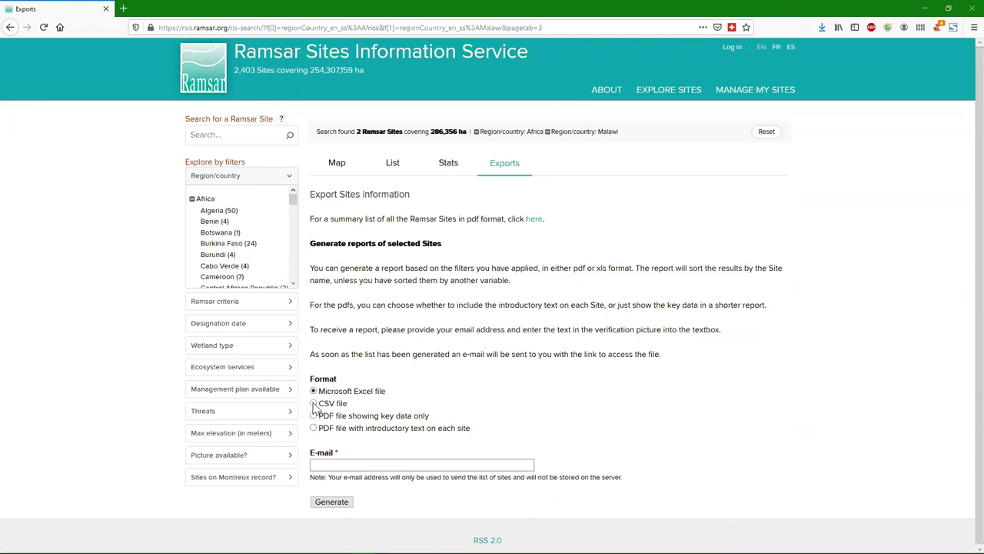
left_click(461, 463)
left_click(928, 10)
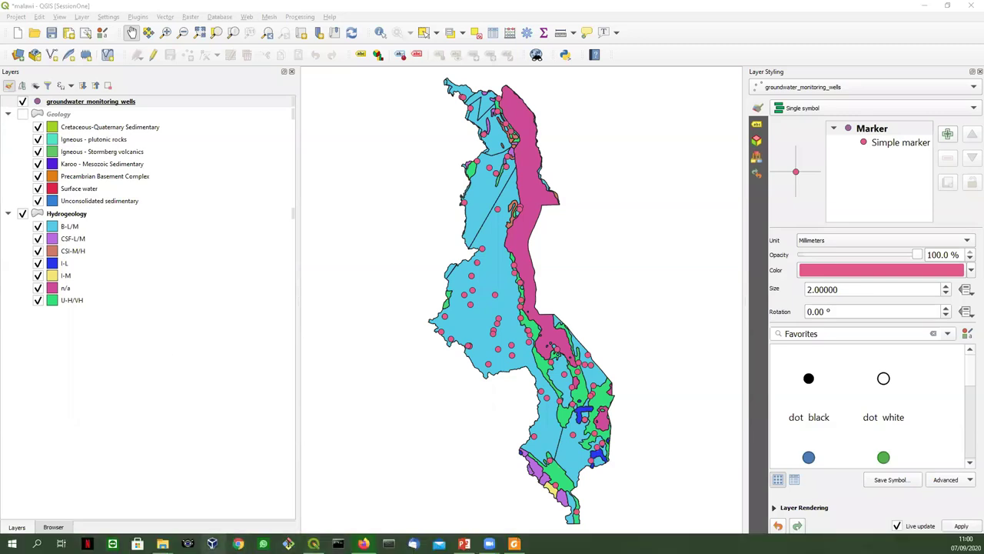
- Switch to File Explorer, open the ris-tabular CSV from the Tutorial1 folder in Notepad, and examine its Latitude and Longitude column headers
mouse_move(162, 544)
mouse_move(203, 501)
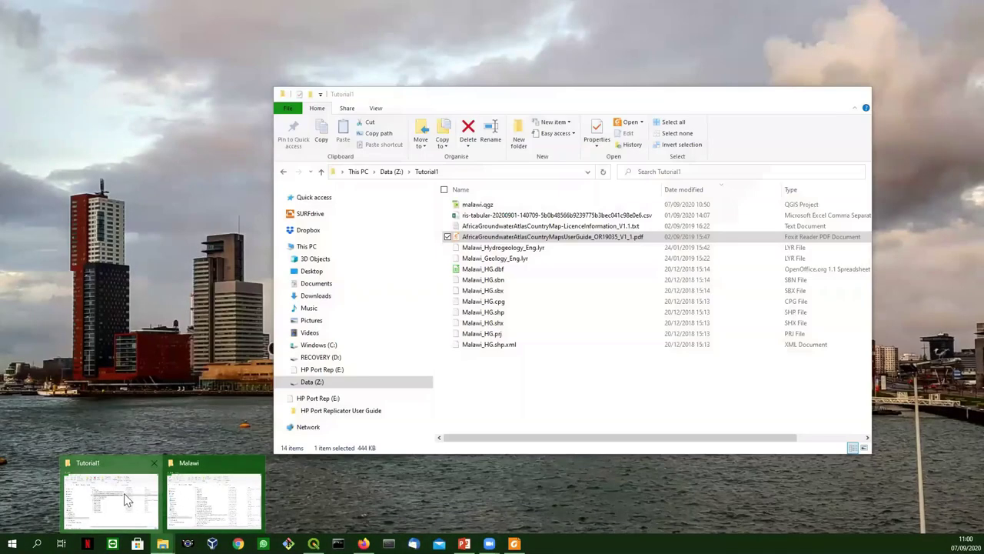
left_click(112, 499)
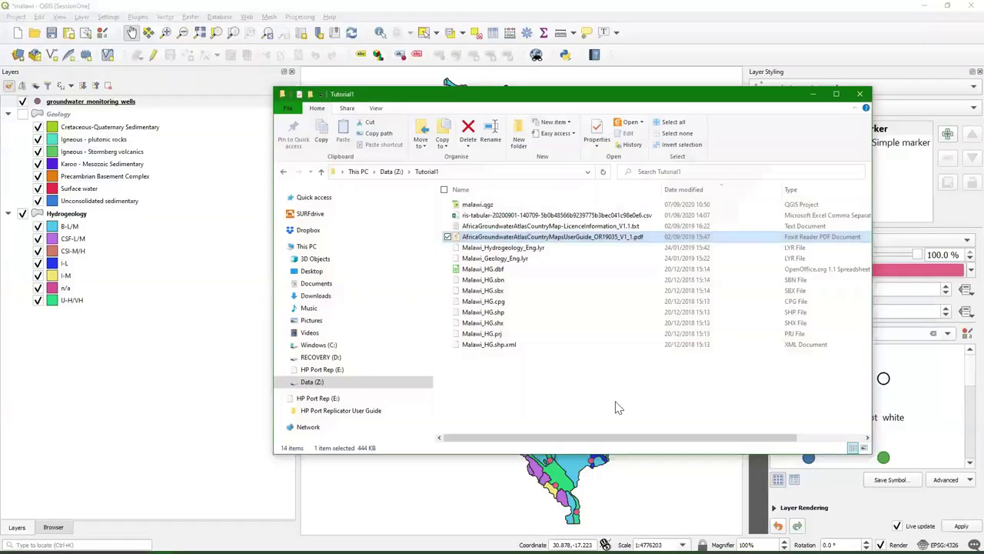
left_click(478, 216)
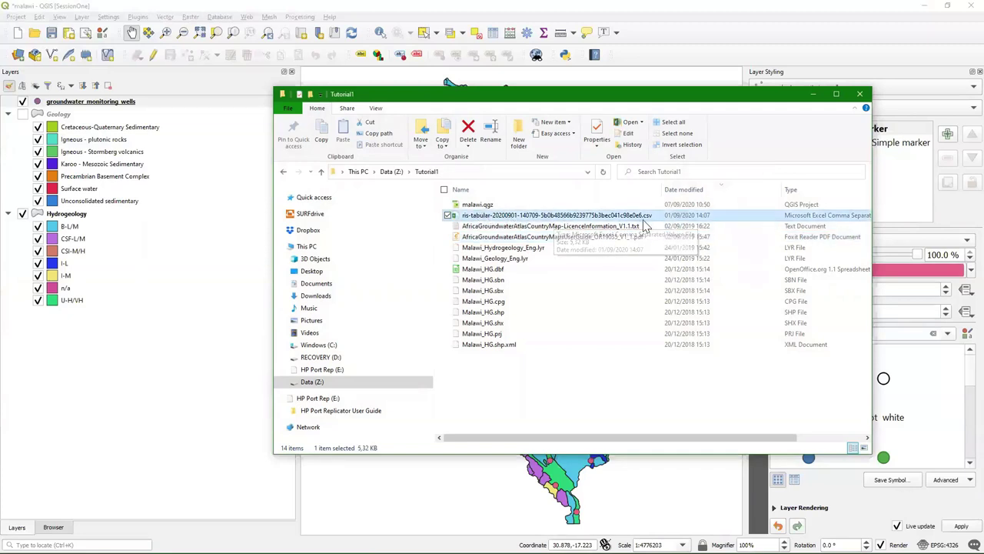
right_click(472, 219)
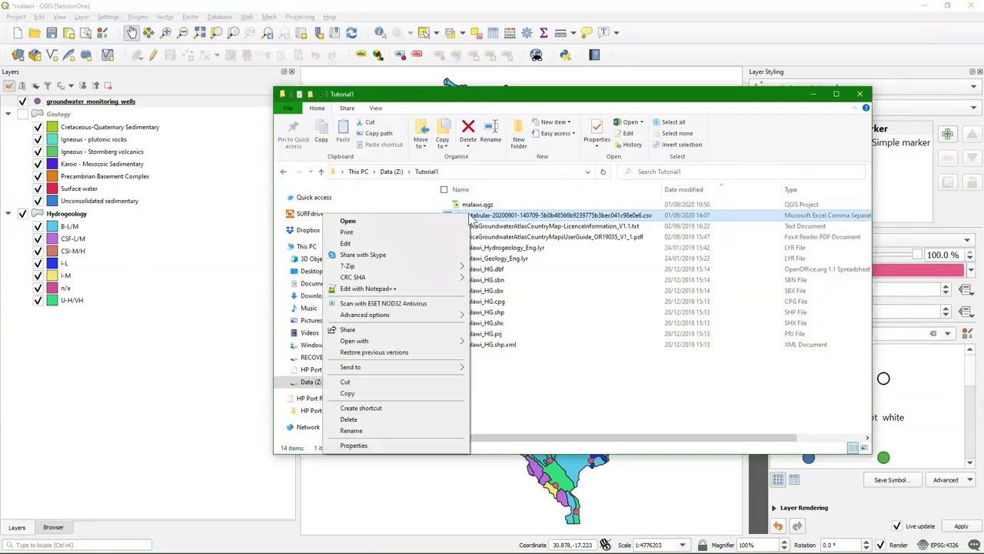
left_click(361, 243)
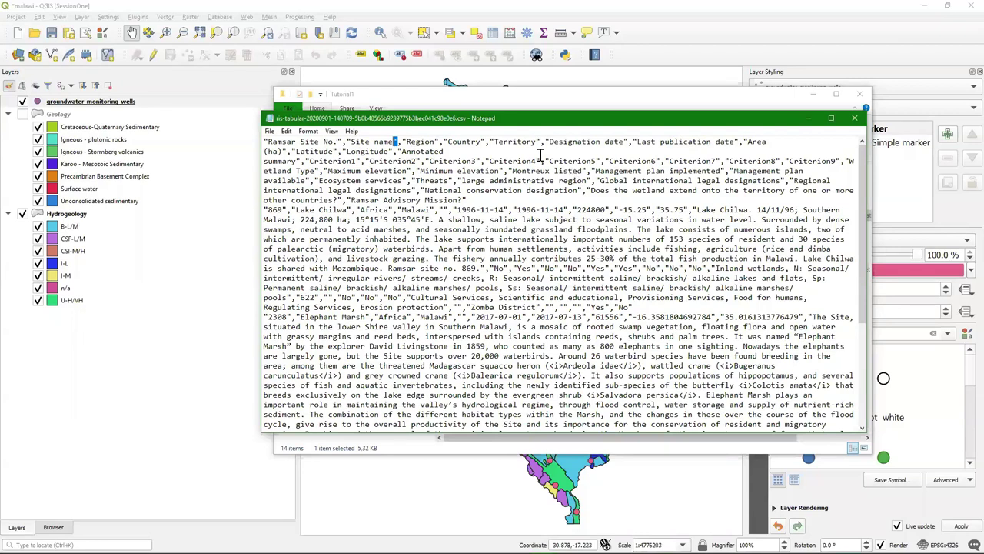
left_click_drag(292, 152, 392, 152)
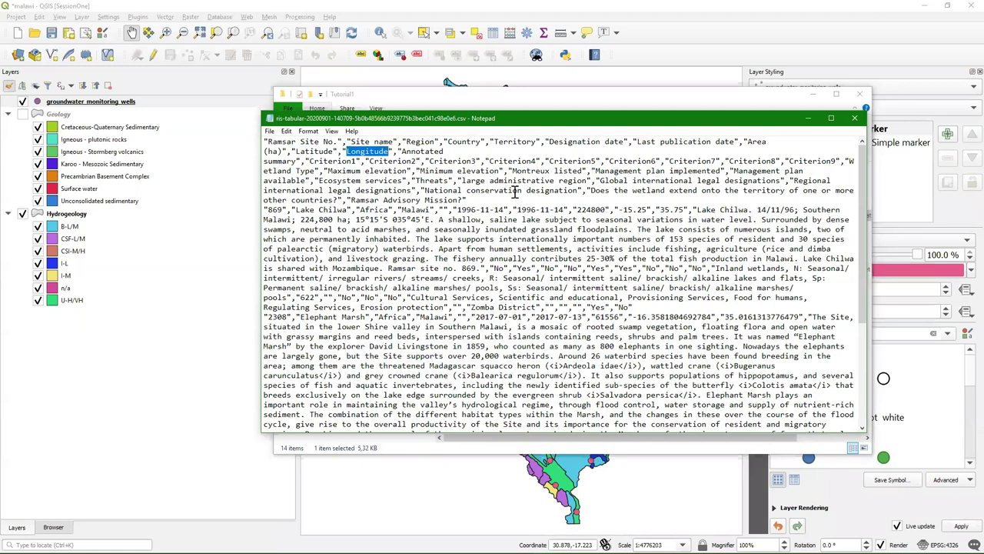
- Close the ris-tabular CSV in Notepad and minimise File Explorer to return to QGIS
left_click(399, 210)
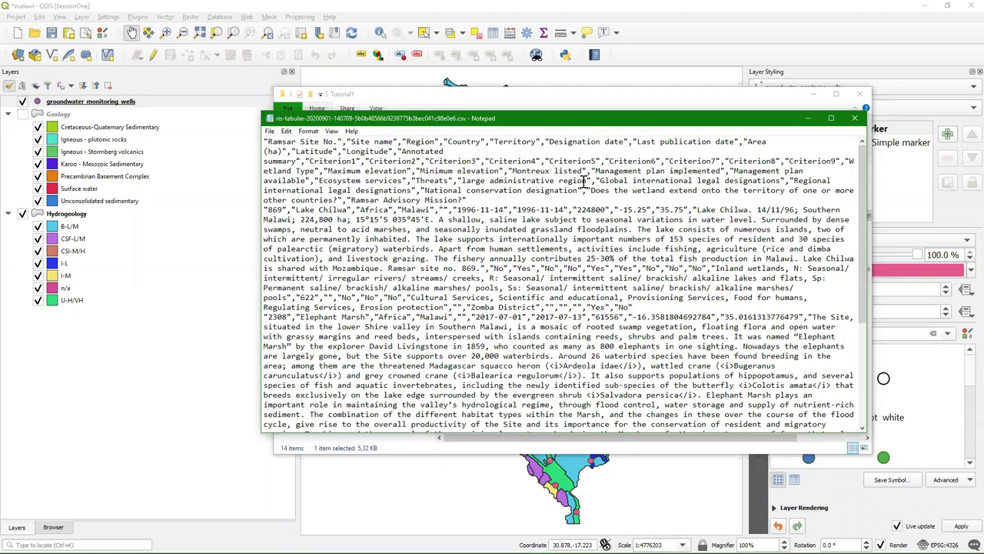
left_click(855, 121)
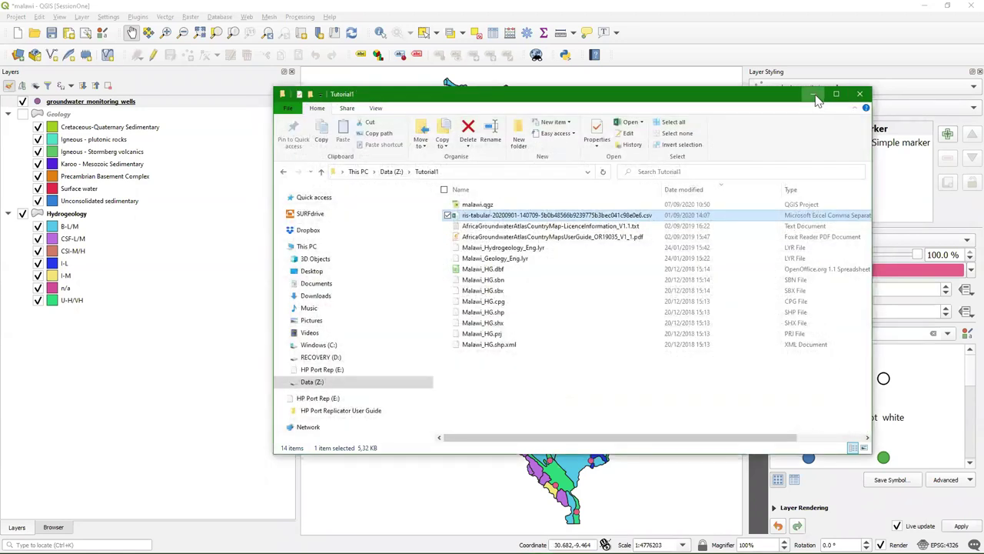
left_click(815, 95)
- Load the ris-tabular CSV from the Tutorial1 folder as a delimited text source in the Data Source Manager
left_click(17, 58)
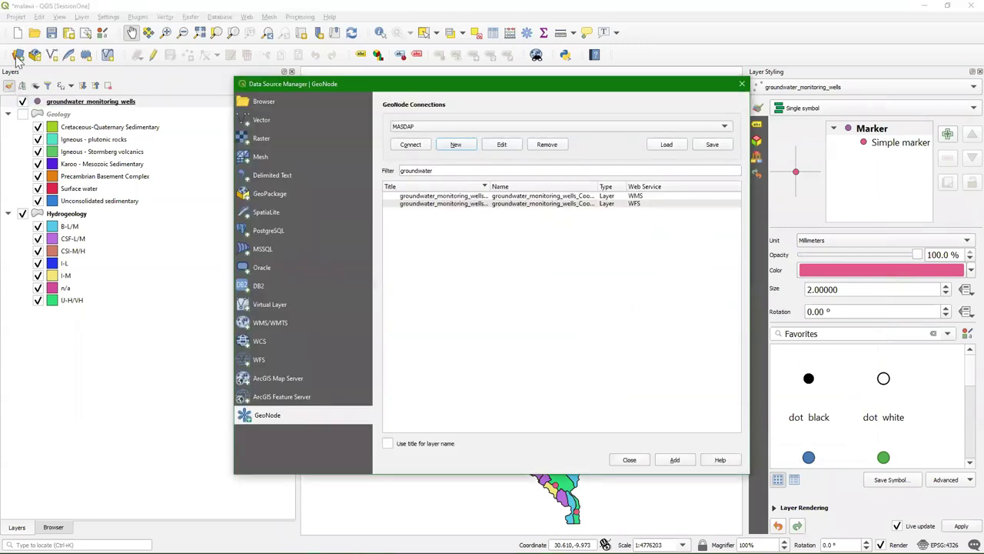
left_click(259, 175)
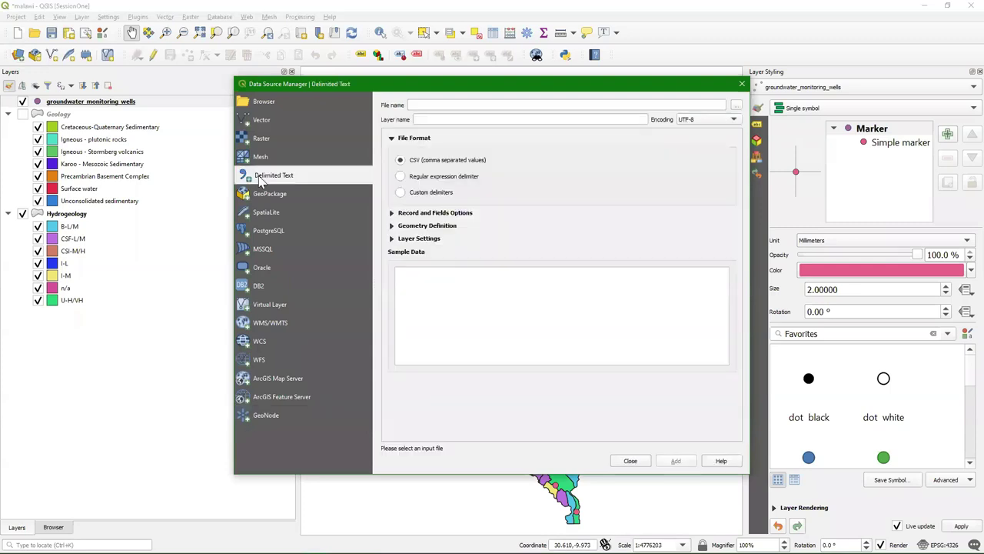
left_click(737, 105)
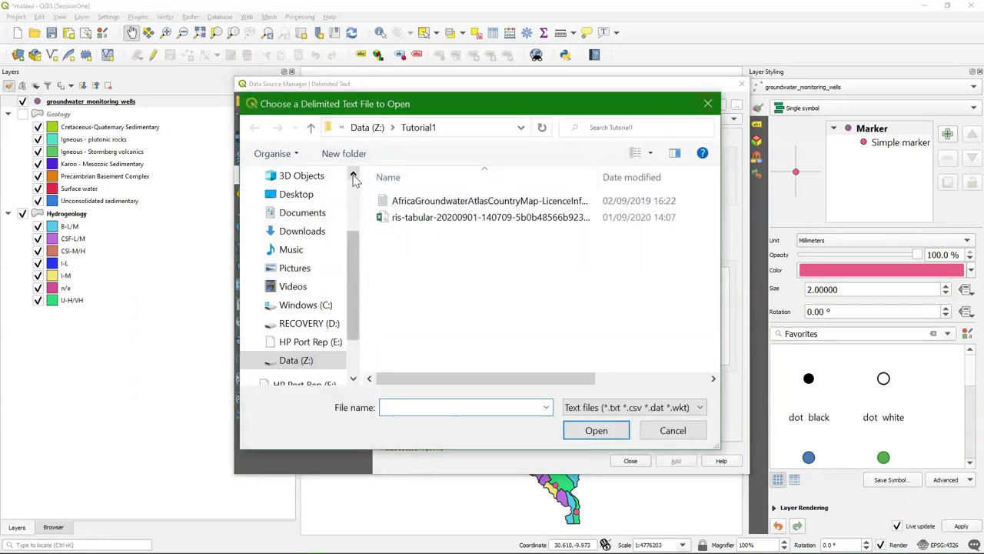
left_click(418, 221)
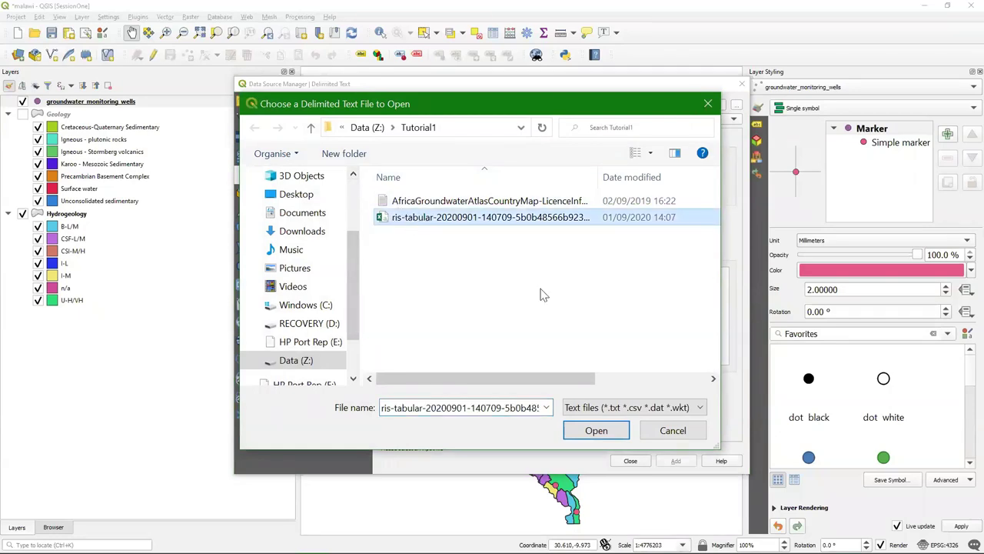
left_click(588, 433)
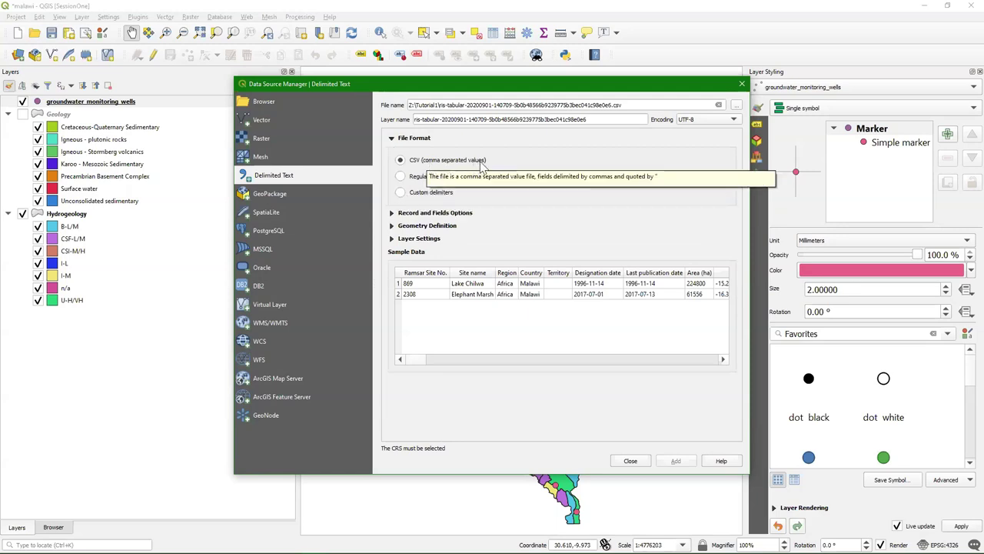
- View the custom delimiter options, return the file format to CSV, and examine the Latitude and Longitude columns in the sample data
left_click(400, 191)
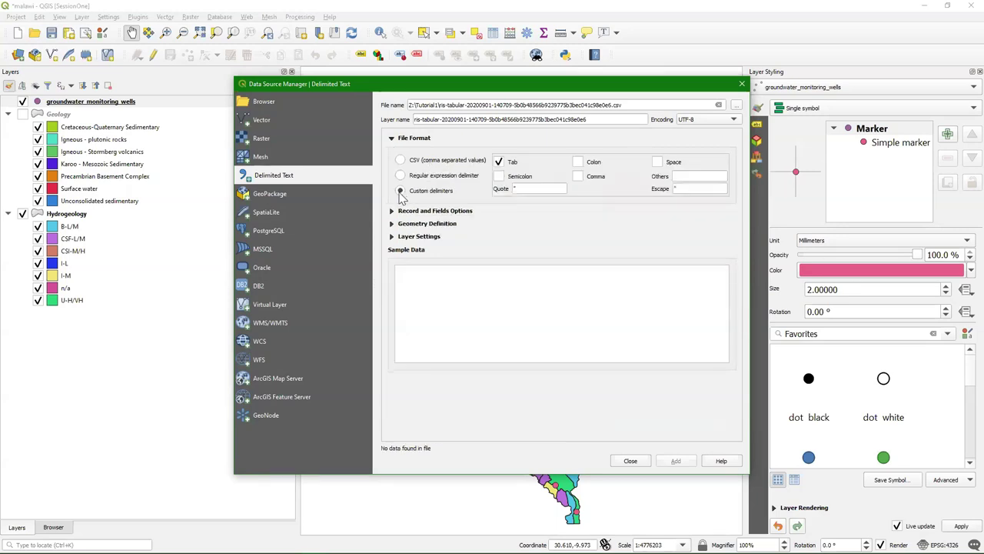
left_click(400, 161)
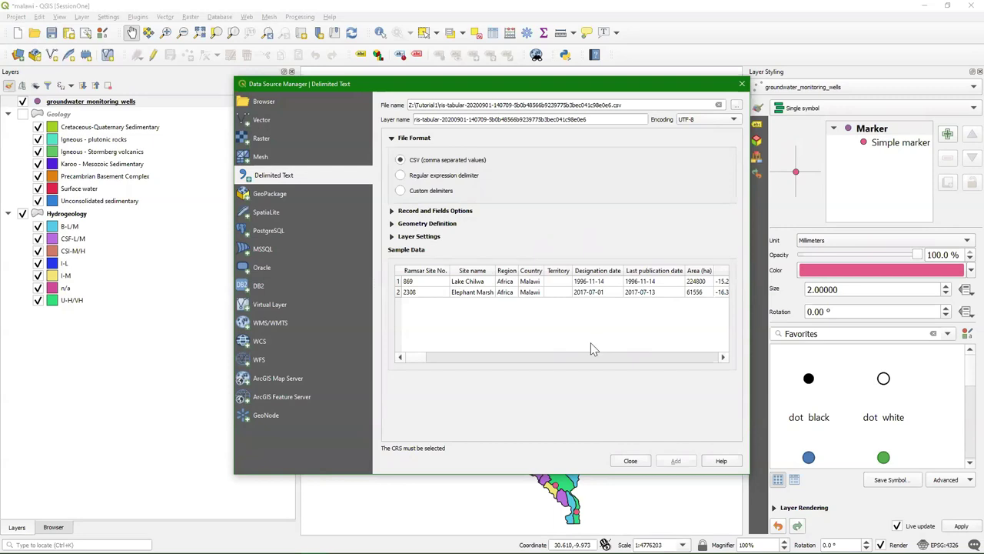
left_click_drag(425, 358, 472, 359)
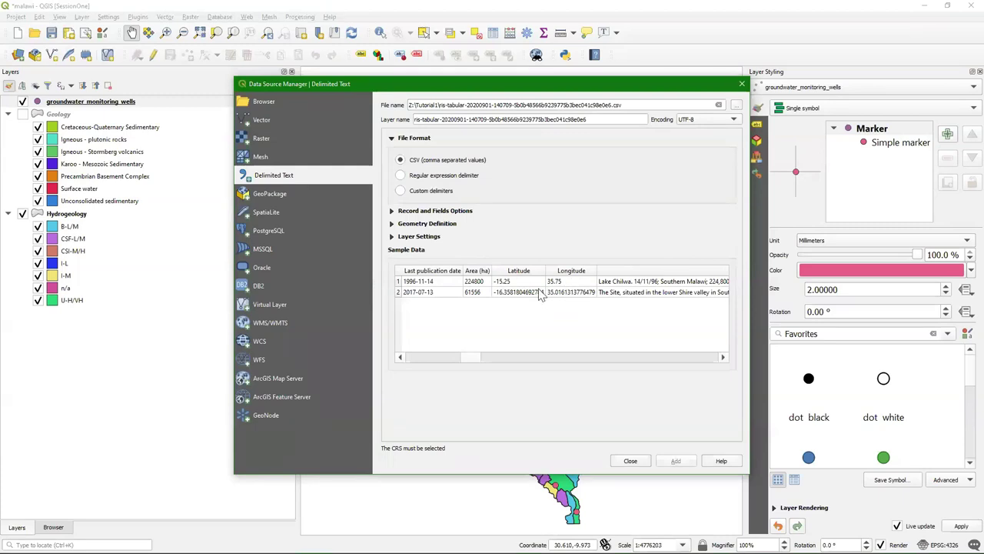
- Set the point geometry's CRS to EPSG:4326 - WGS 84 and add the Ramsar CSV layer to the map
left_click(392, 223)
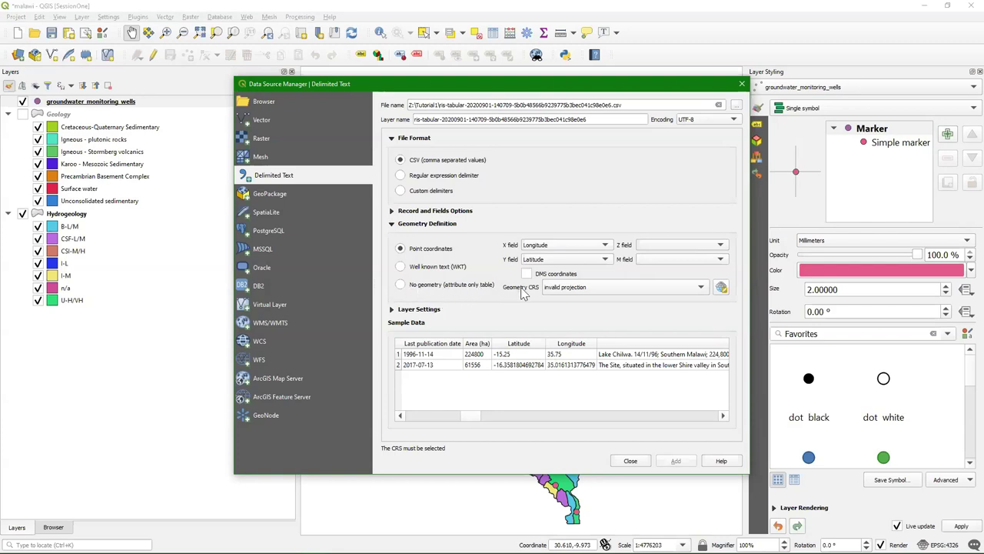
left_click(721, 288)
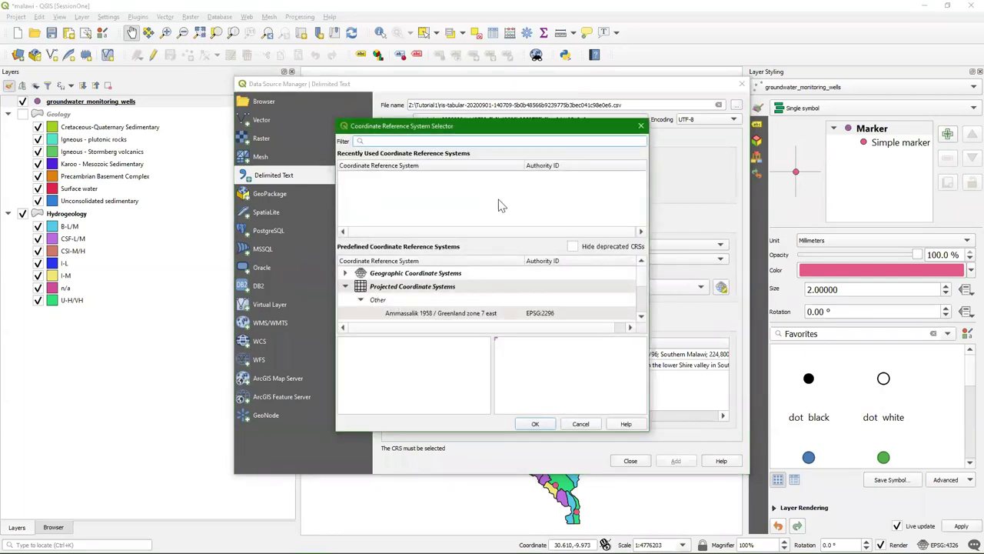
type("326")
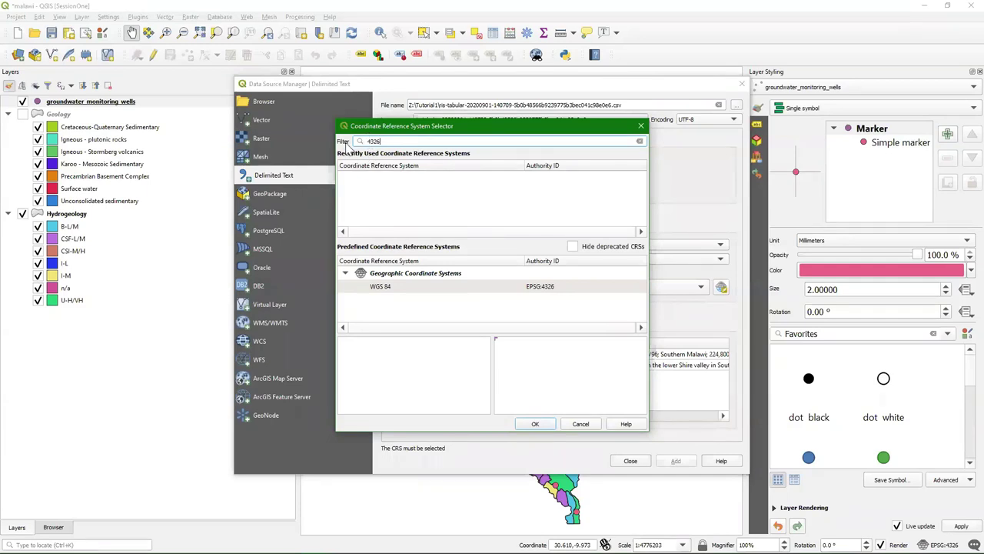
left_click(386, 288)
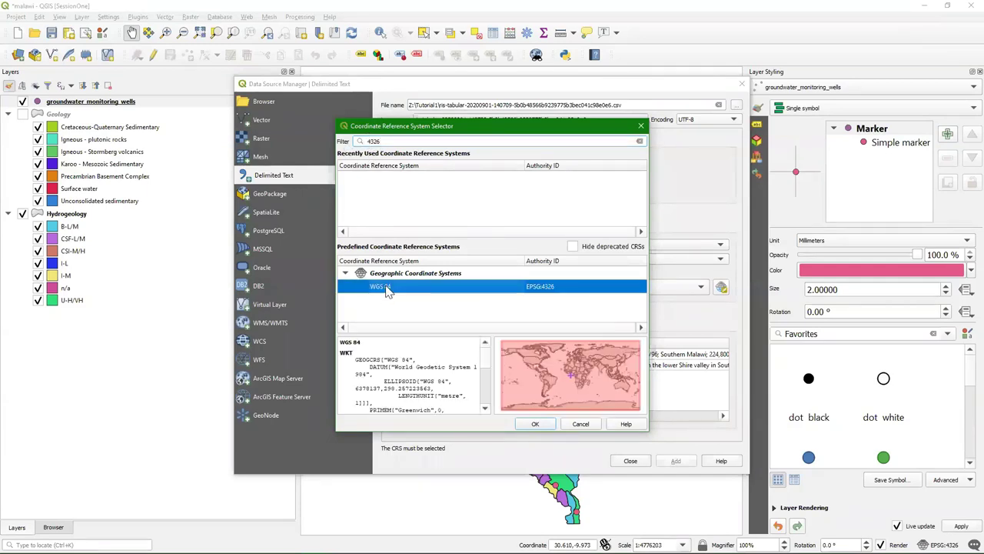
left_click(539, 427)
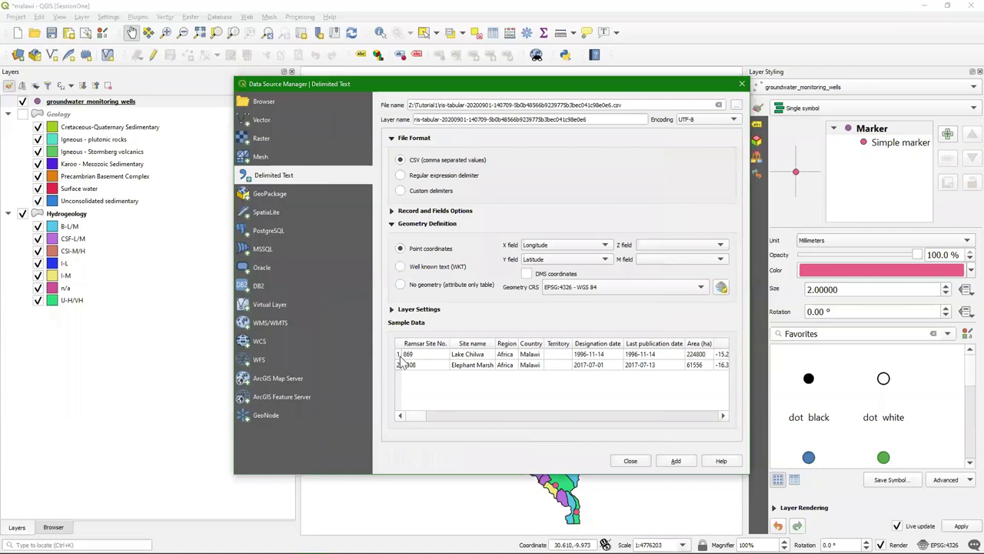
left_click(678, 459)
left_click(630, 460)
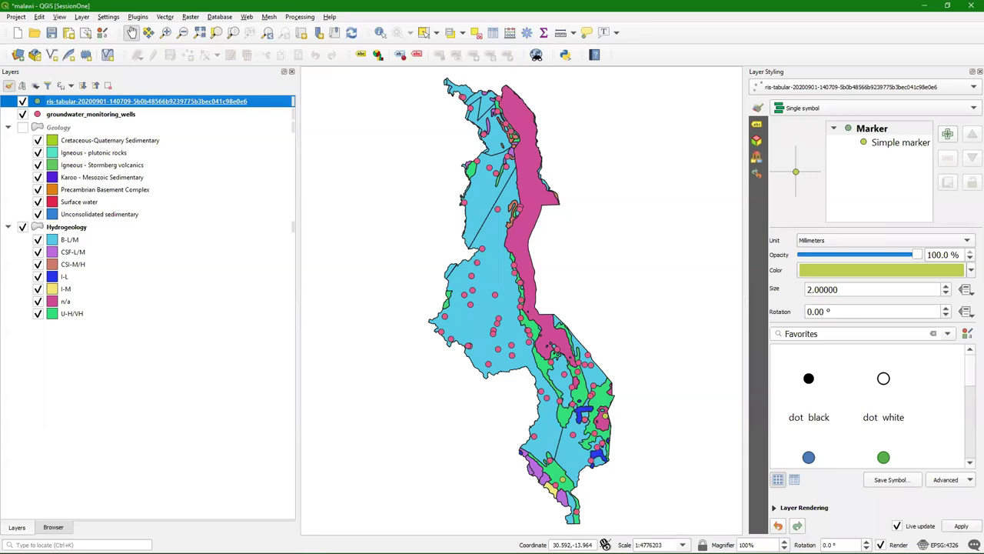
- Start exporting all features of the ris-tabular layer, with ESRI Shapefile as the output format
right_click(97, 106)
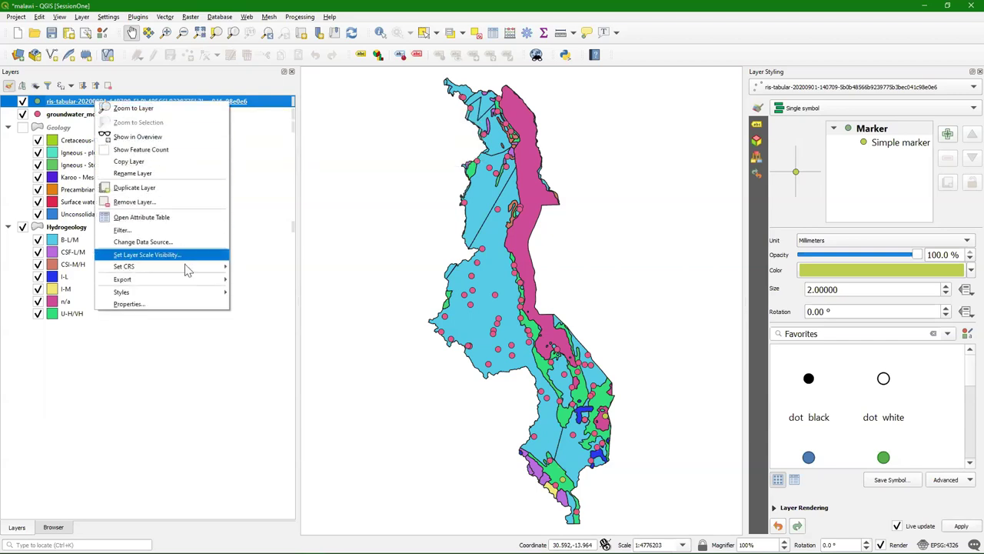
mouse_move(183, 280)
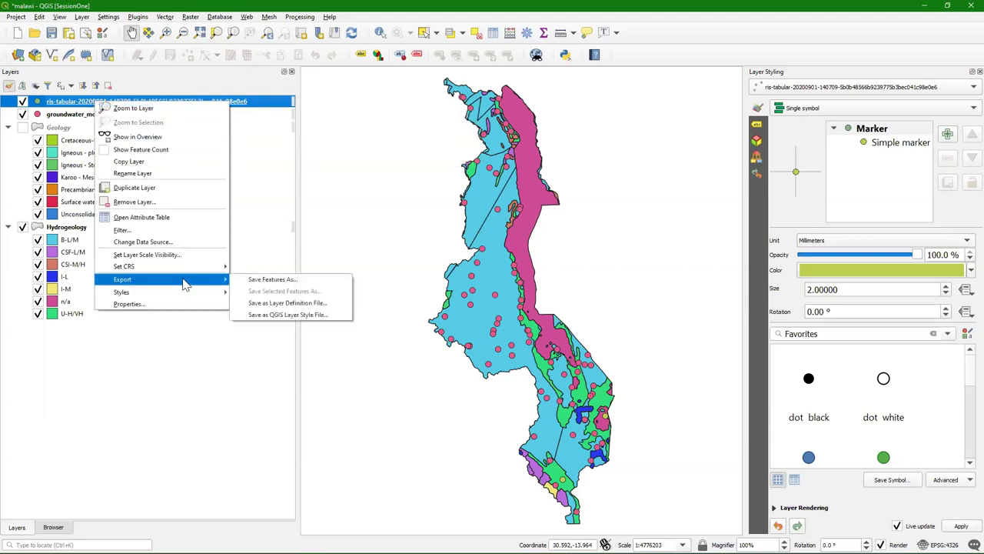
left_click(273, 279)
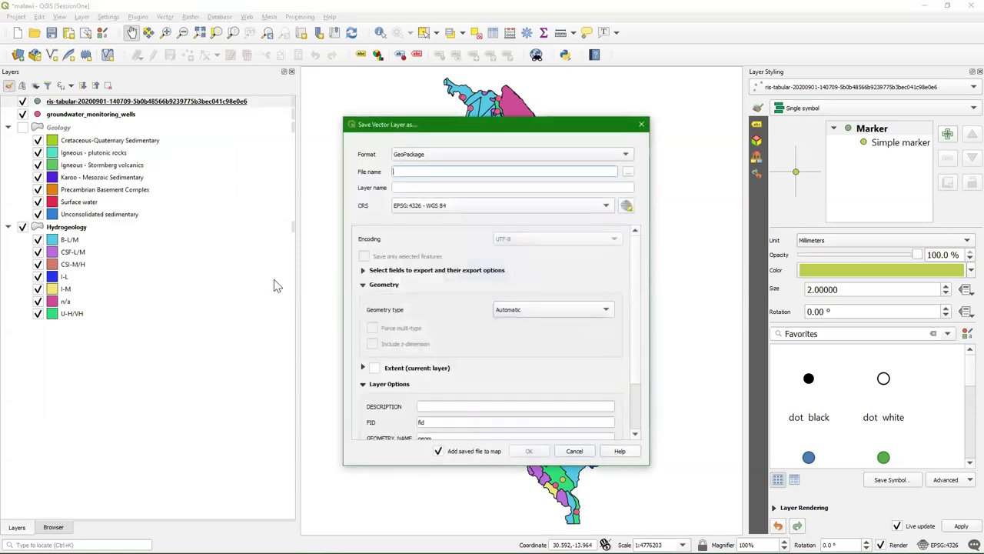
left_click(409, 154)
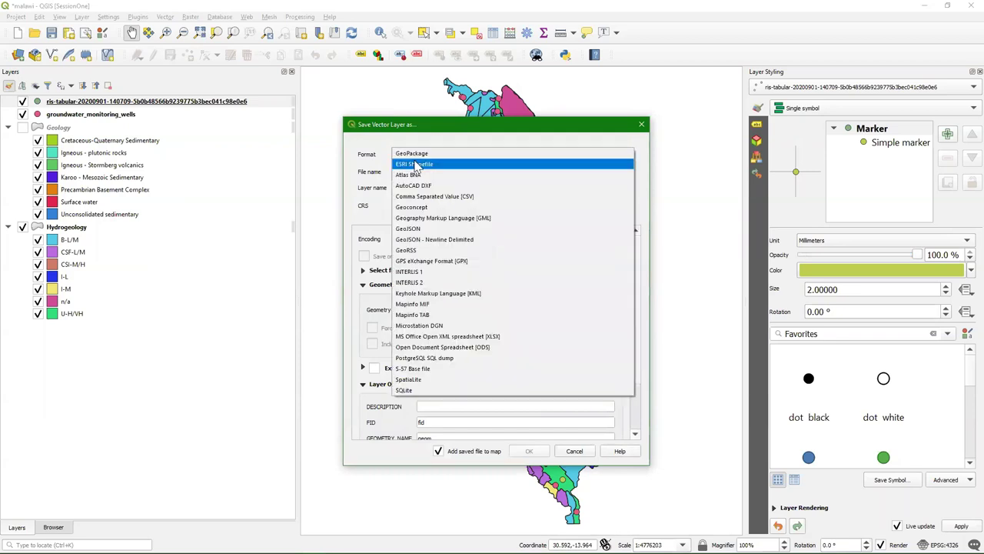
left_click(417, 165)
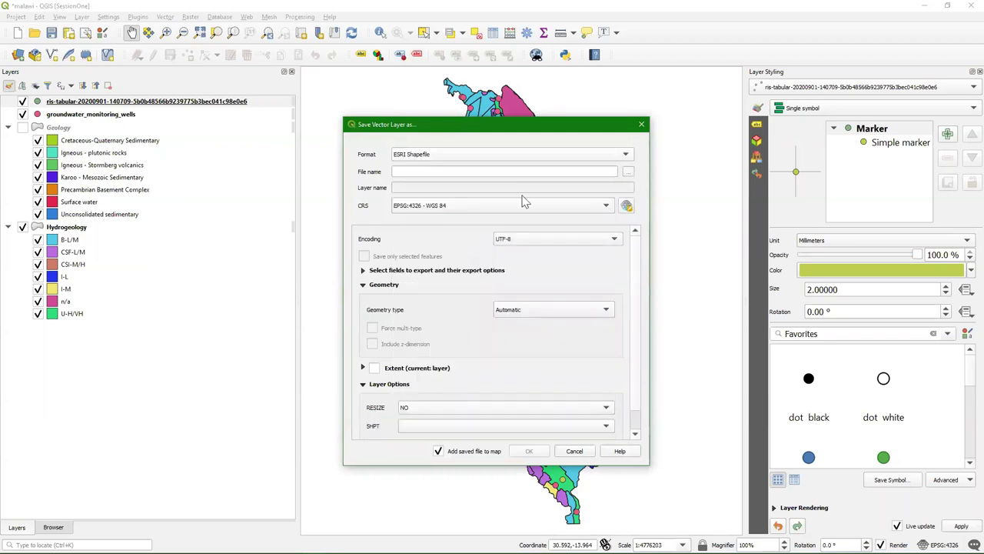
- Set the export's output file to ramsar_sites_malawi in the Tutorial1 folder on the Data (Z:) drive
left_click(629, 174)
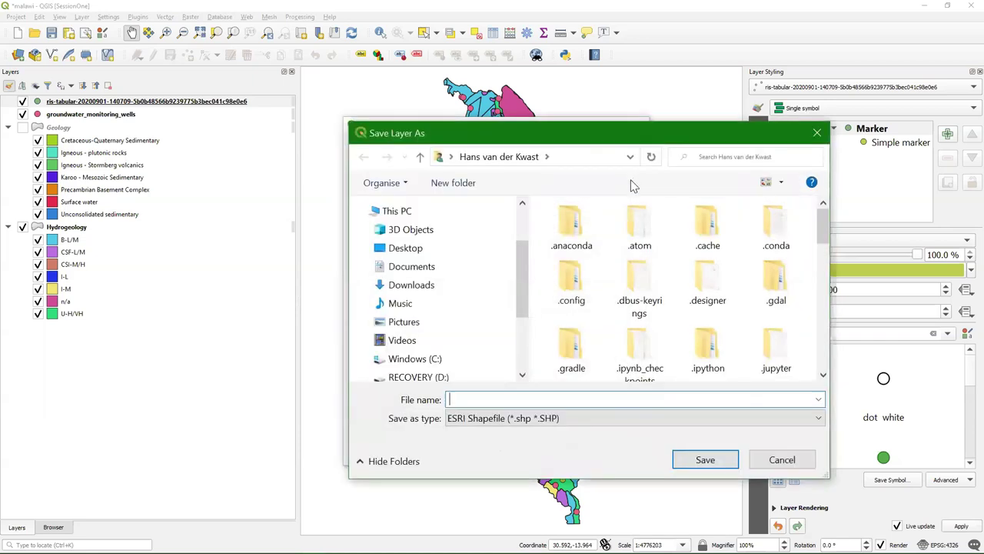
scroll(521, 298, "down", 1)
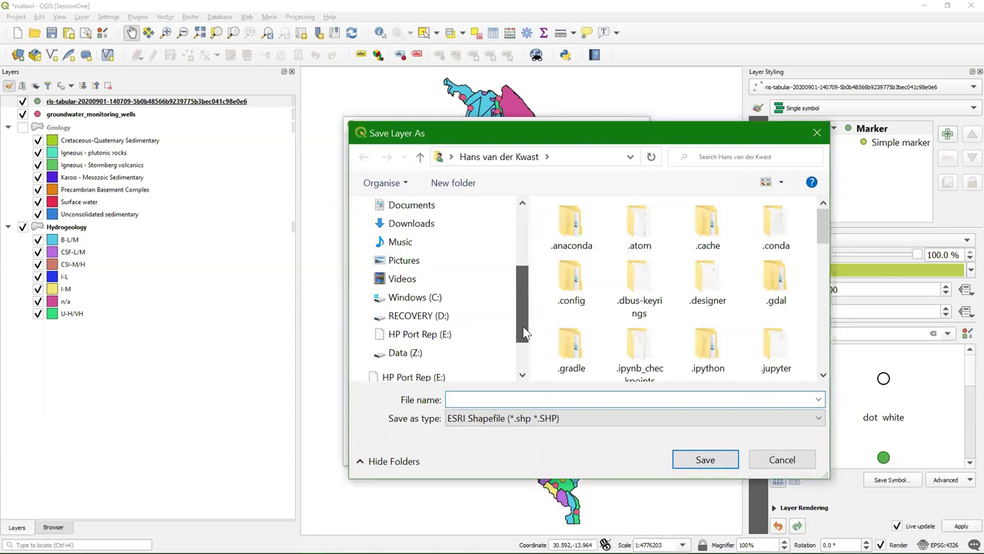
left_click(405, 352)
scroll(577, 323, "down", 5)
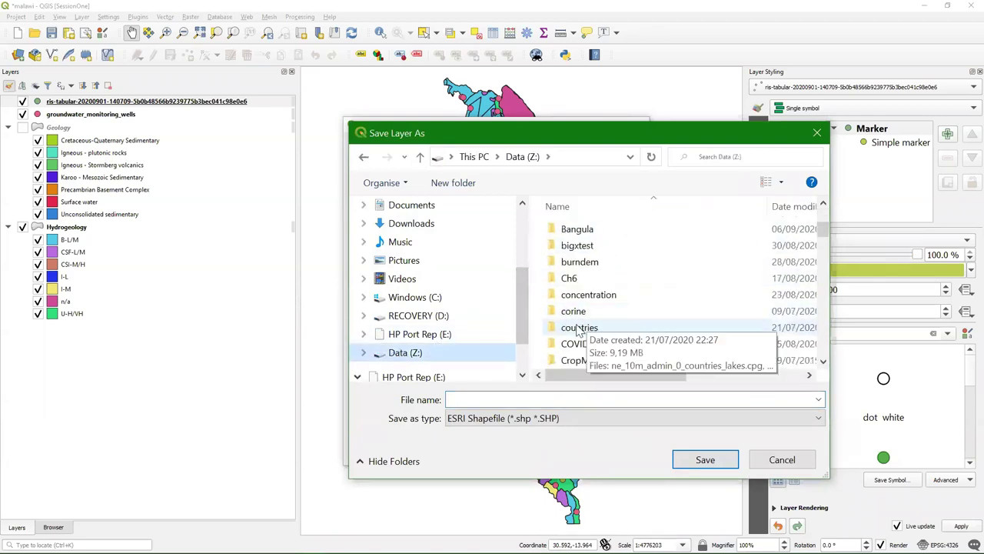
scroll(582, 326, "down", 15)
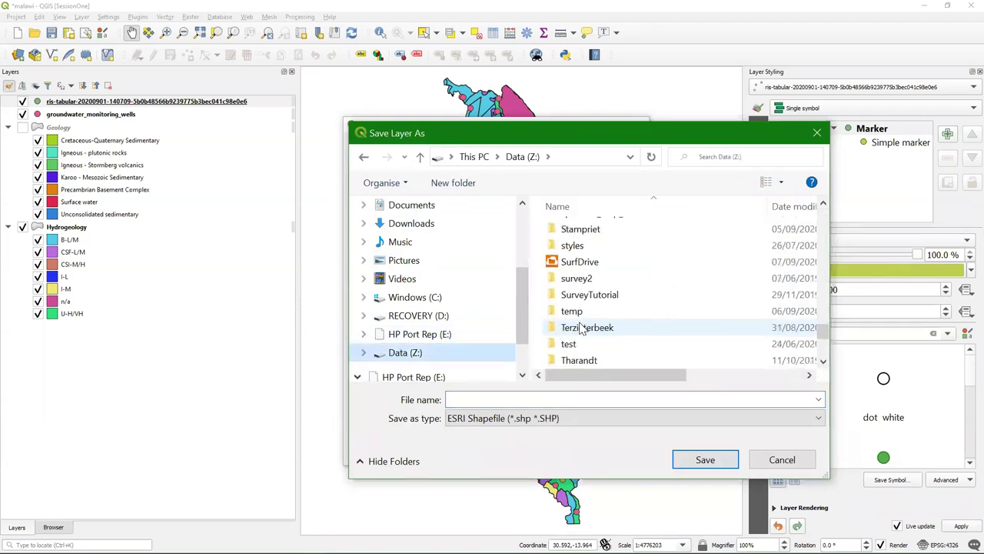
scroll(582, 311, "down", 3)
double_click(592, 314)
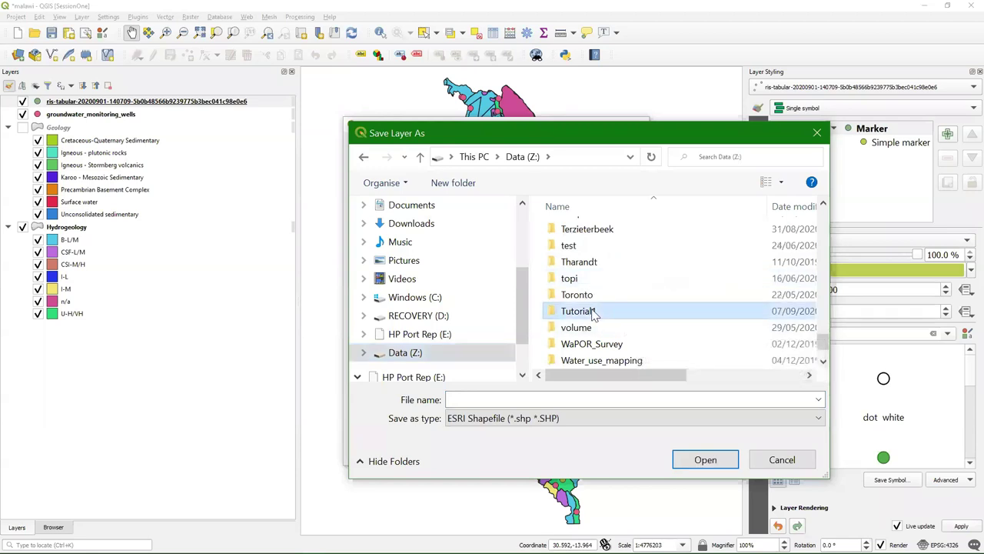
left_click(539, 399)
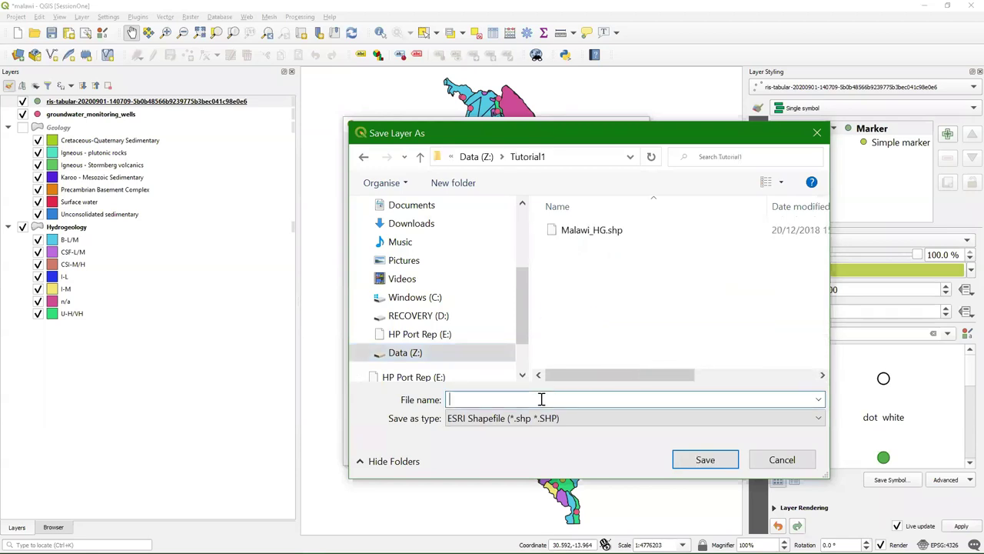
type("ramsar_sites_malaw")
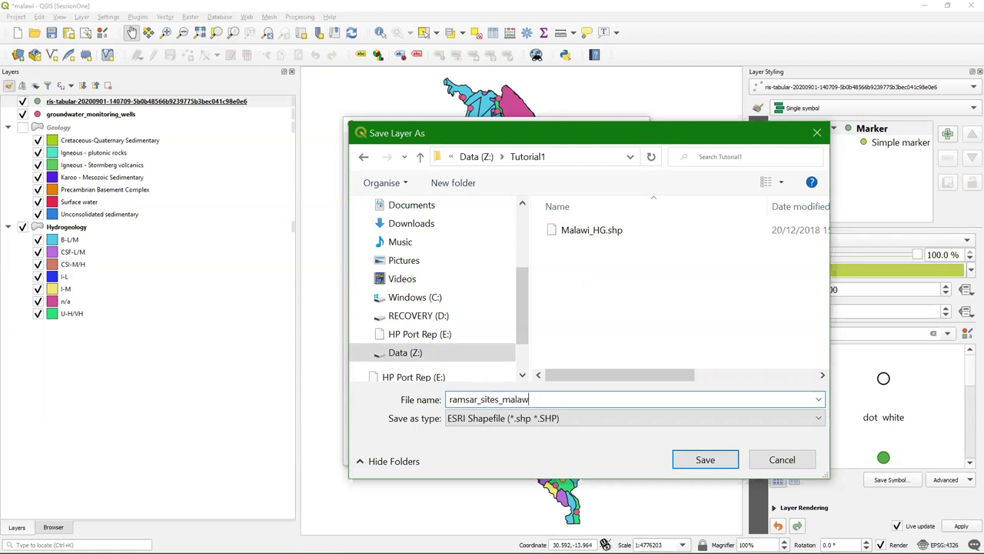
type("i")
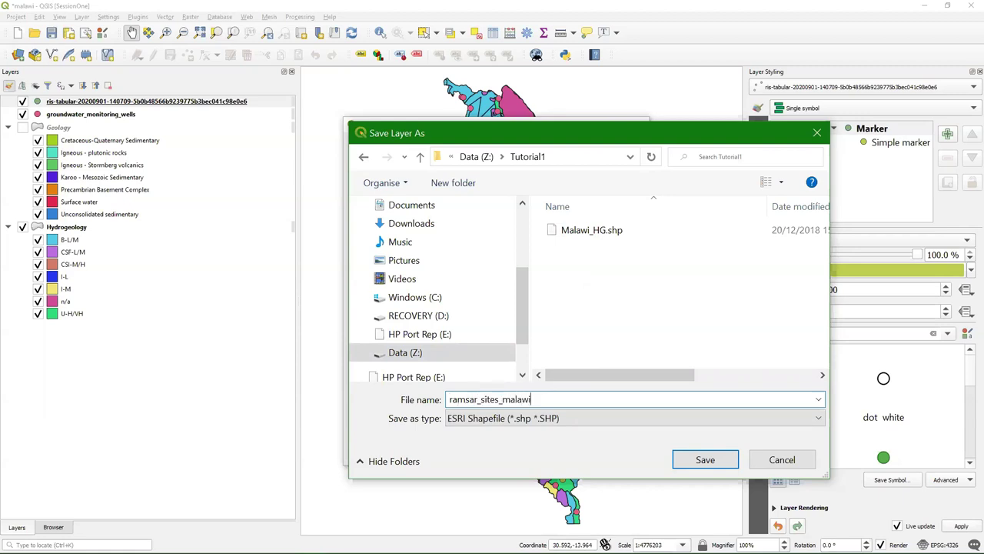
left_click(706, 460)
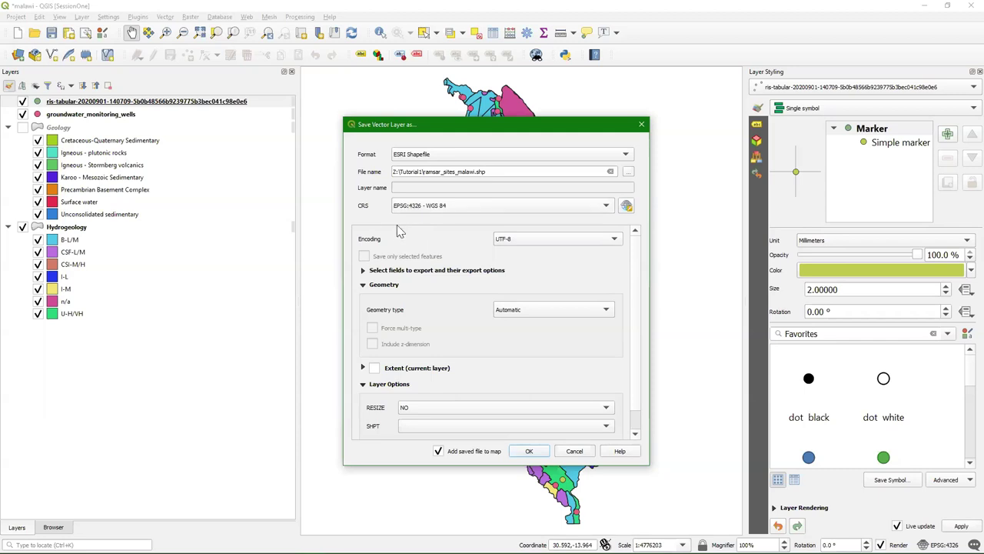
- Set the export's CRS to EPSG:32736 - WGS 84 / UTM zone 36S and save the ramsar_sites_malawi shapefile, adding it to the map
left_click(627, 207)
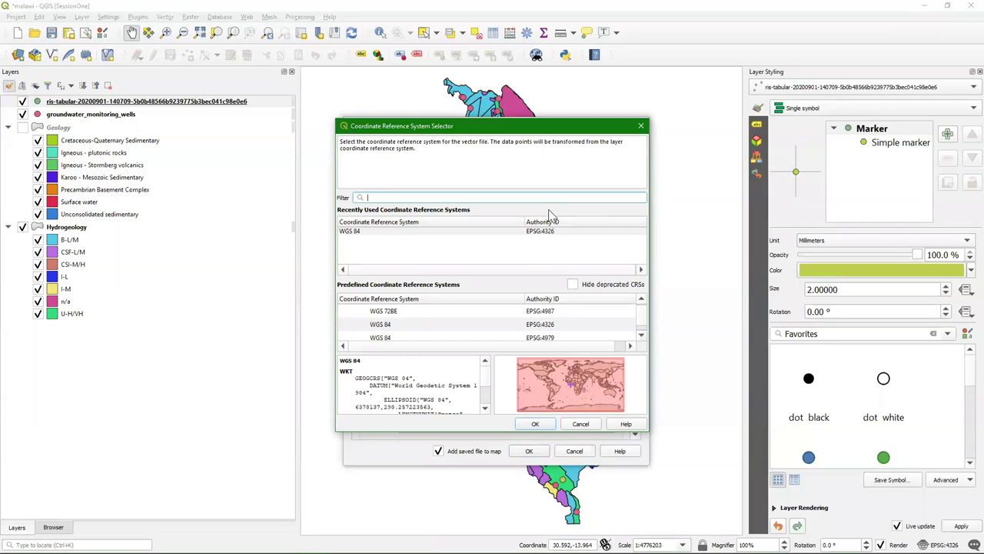
type("32")
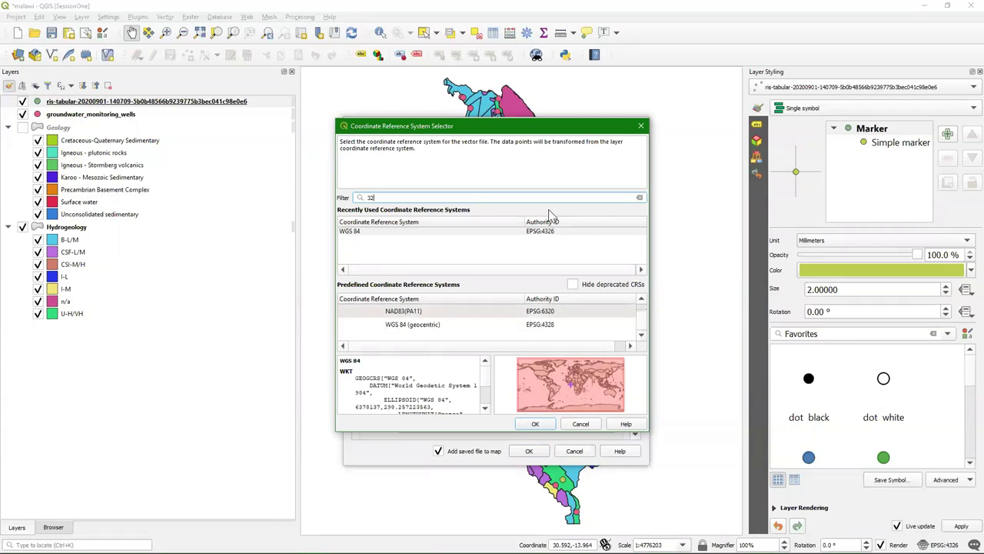
type("7")
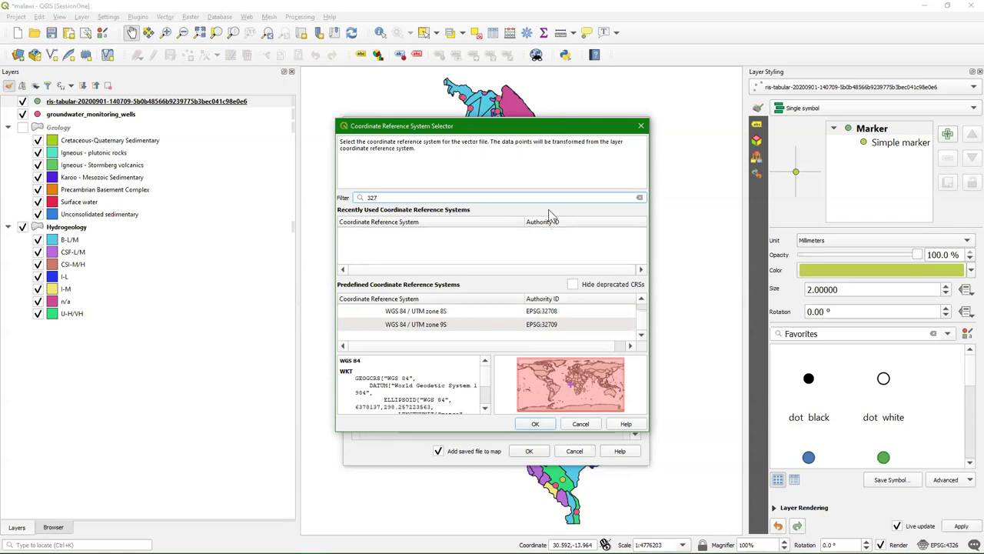
type("36")
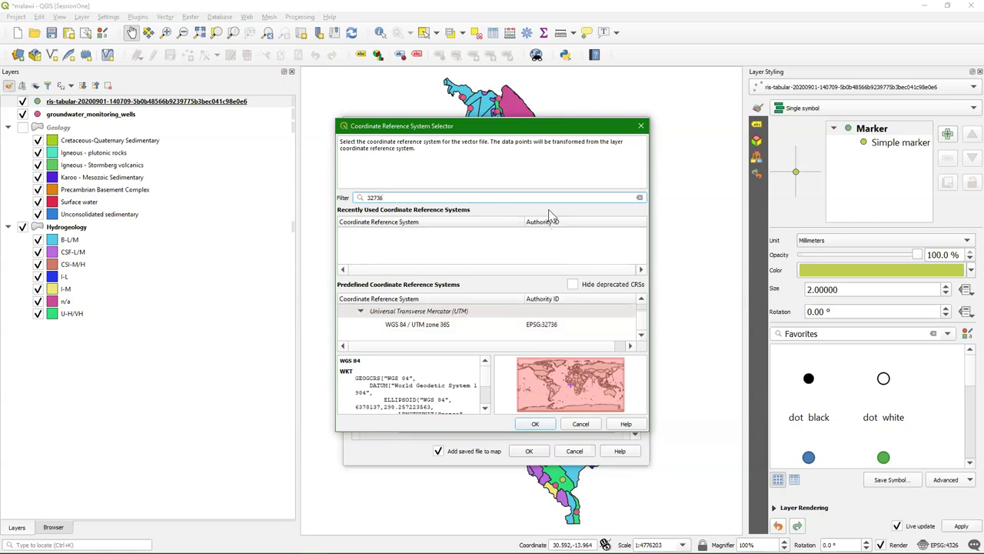
left_click(425, 326)
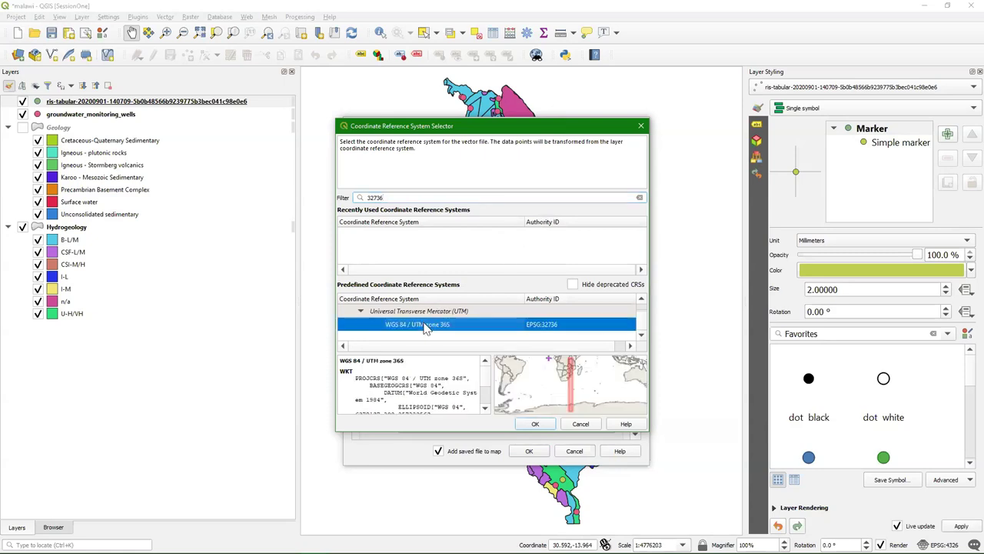
scroll(573, 380, "up", 2)
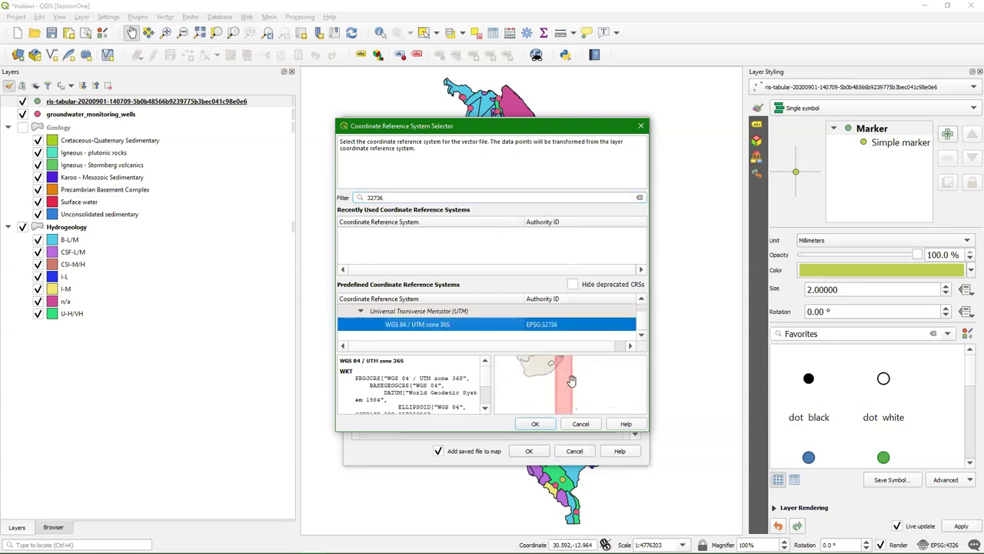
left_click_drag(589, 368, 598, 415)
left_click_drag(598, 363, 581, 377)
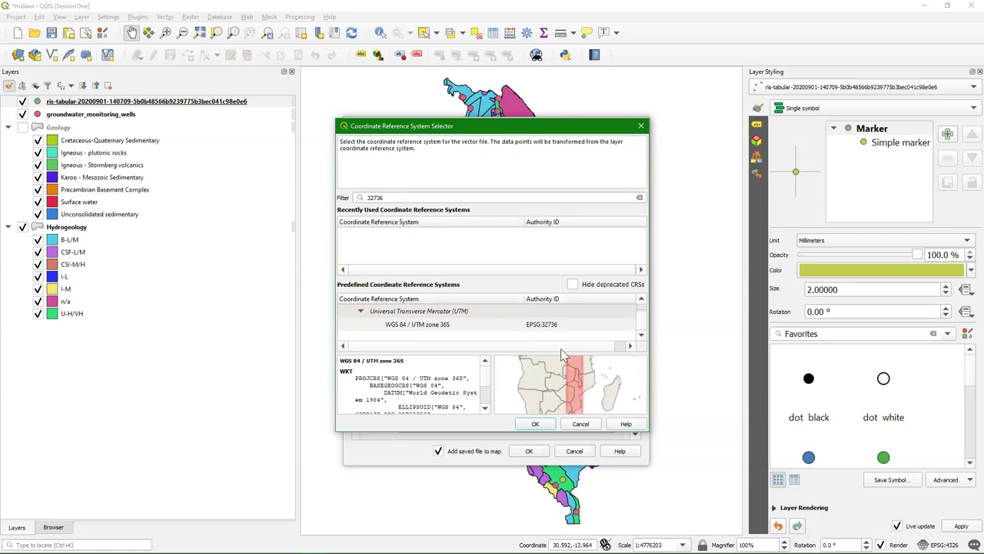
left_click(470, 325)
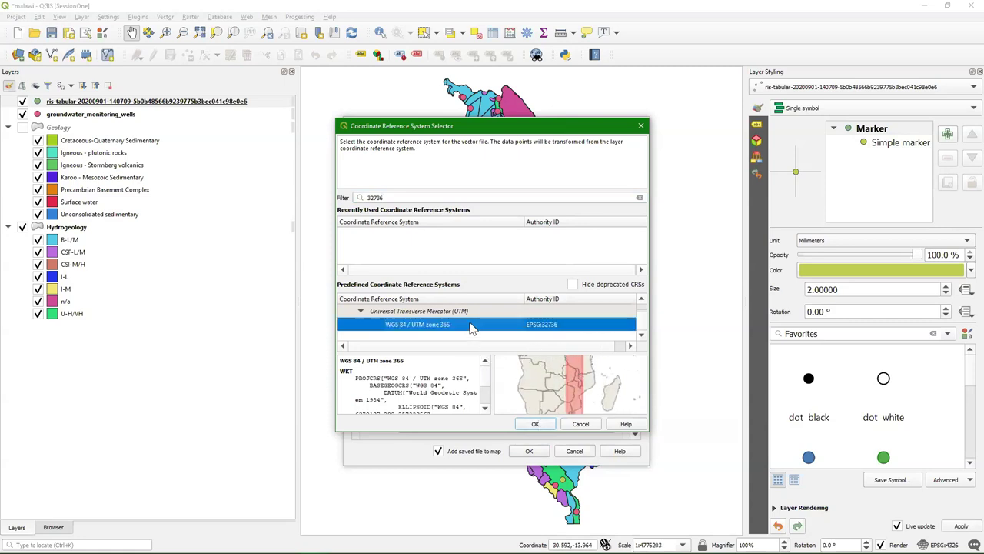
left_click(530, 425)
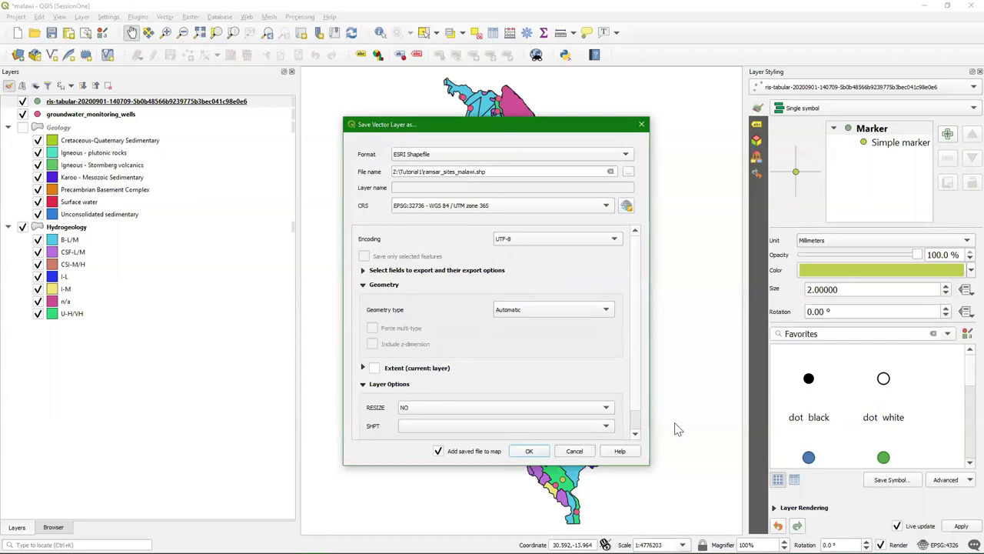
scroll(637, 363, "down", 1)
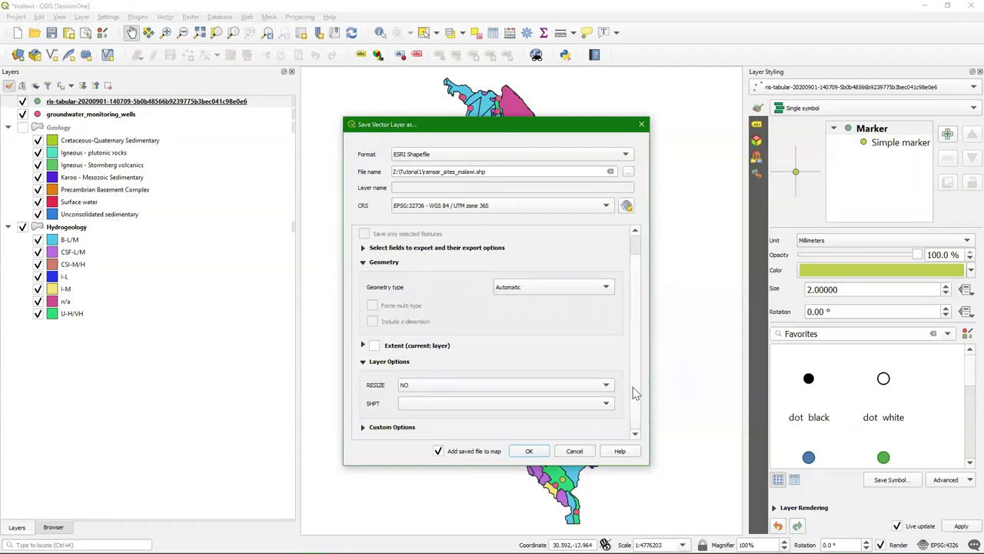
left_click(530, 453)
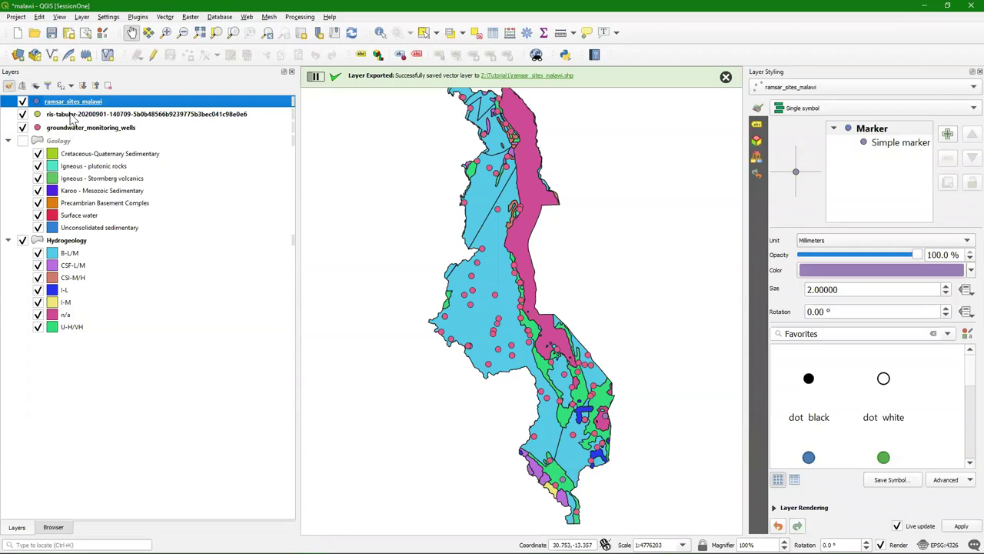
- Remove the original ris-tabular CSV layer from the project
left_click(75, 116)
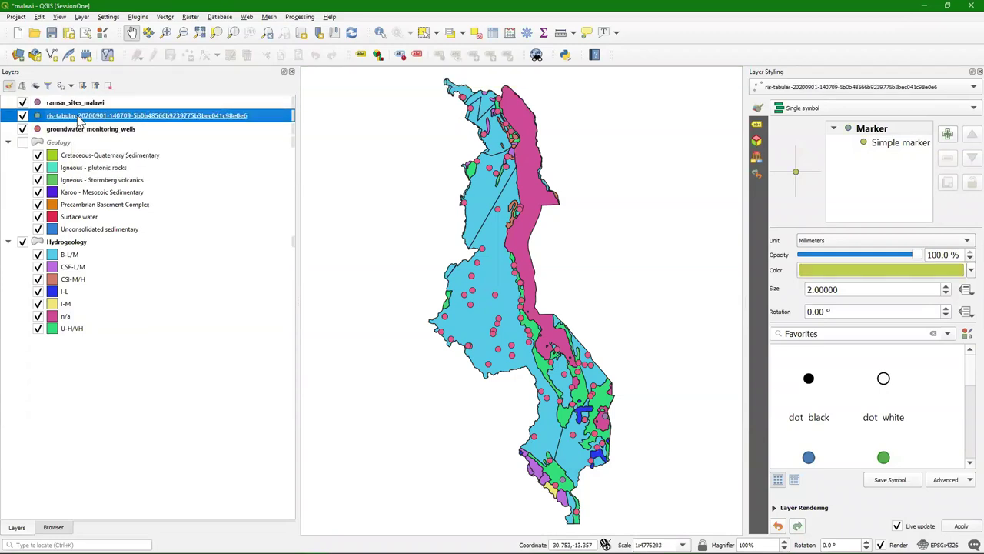
right_click(80, 122)
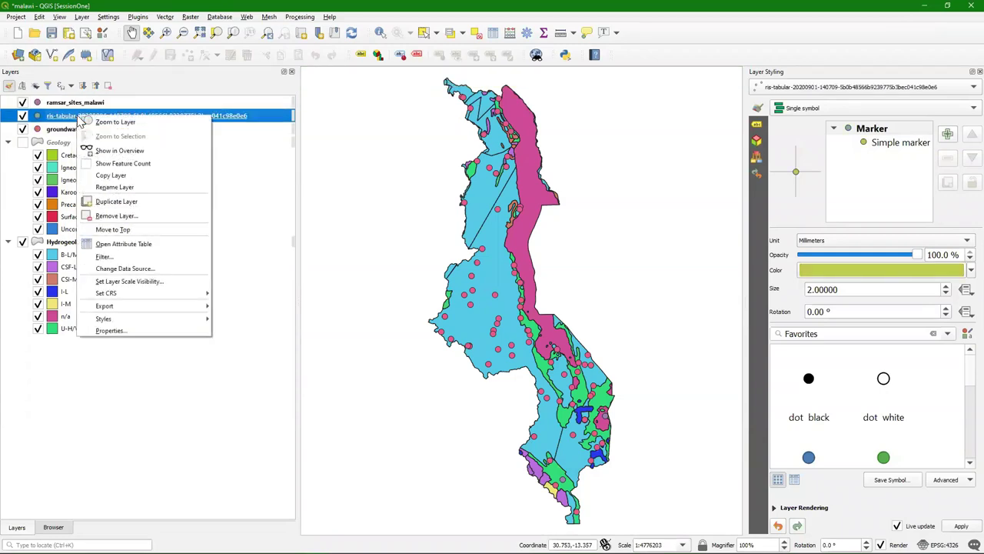
left_click(110, 217)
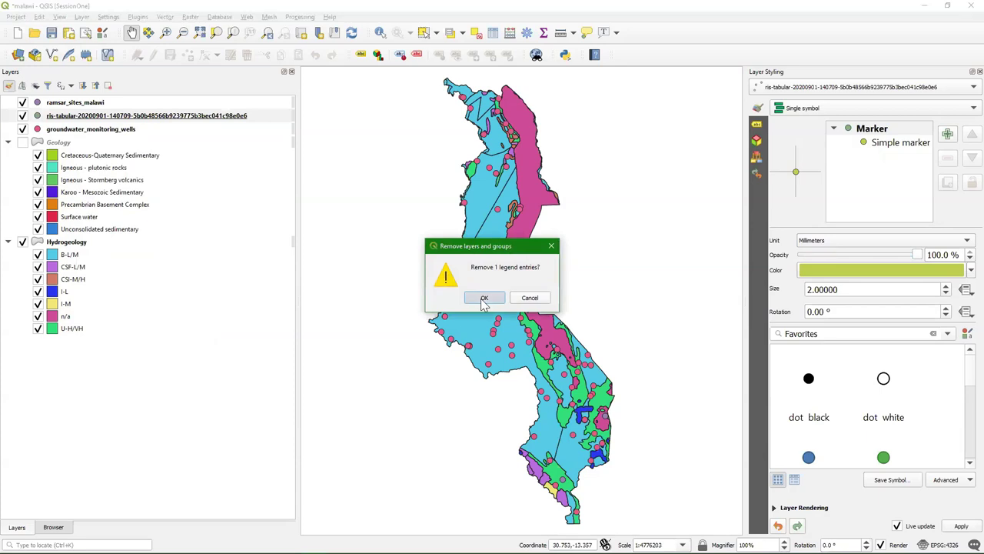
left_click(484, 299)
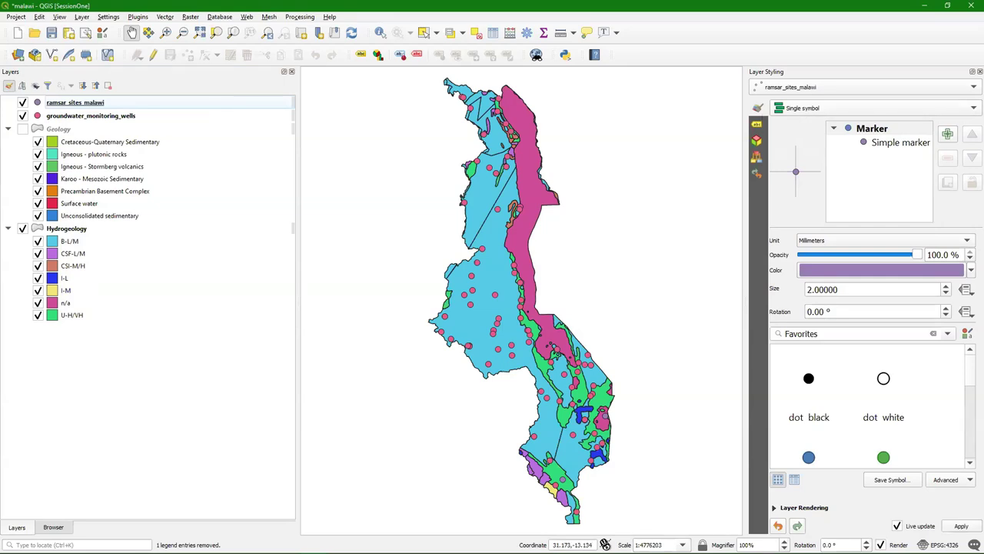
- Change the symbol layer type of ramsar_sites_malawi from a simple marker to an SVG marker
left_click(884, 143)
left_click_drag(745, 230, 705, 231)
left_click(854, 242)
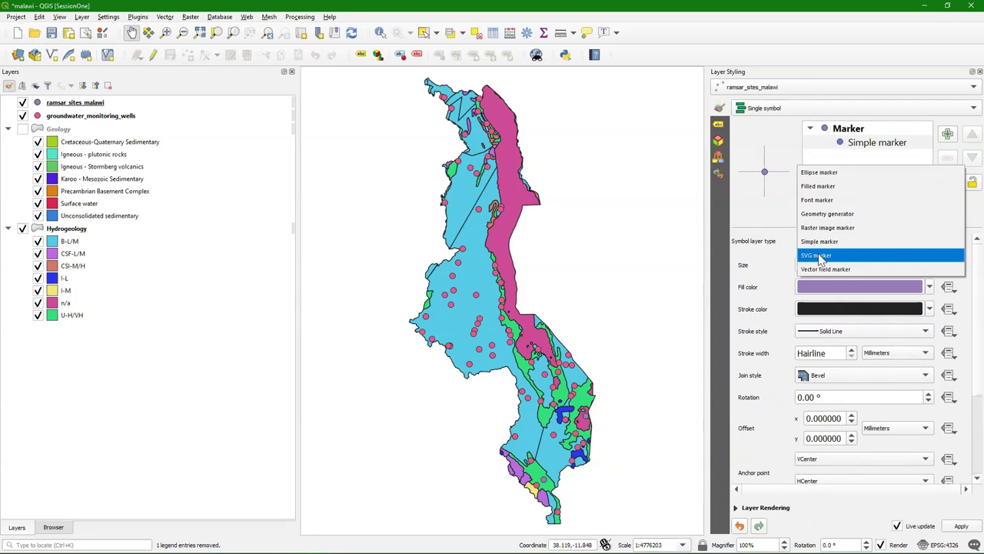
left_click(822, 260)
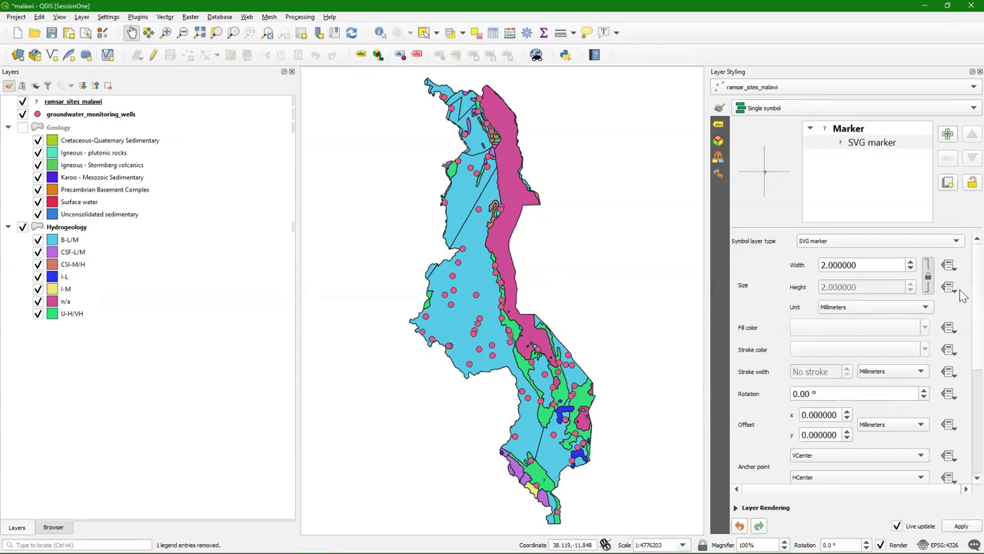
- Choose the red-marker SVG image from the symbol group for the Ramsar sites
scroll(961, 300, "down", 5)
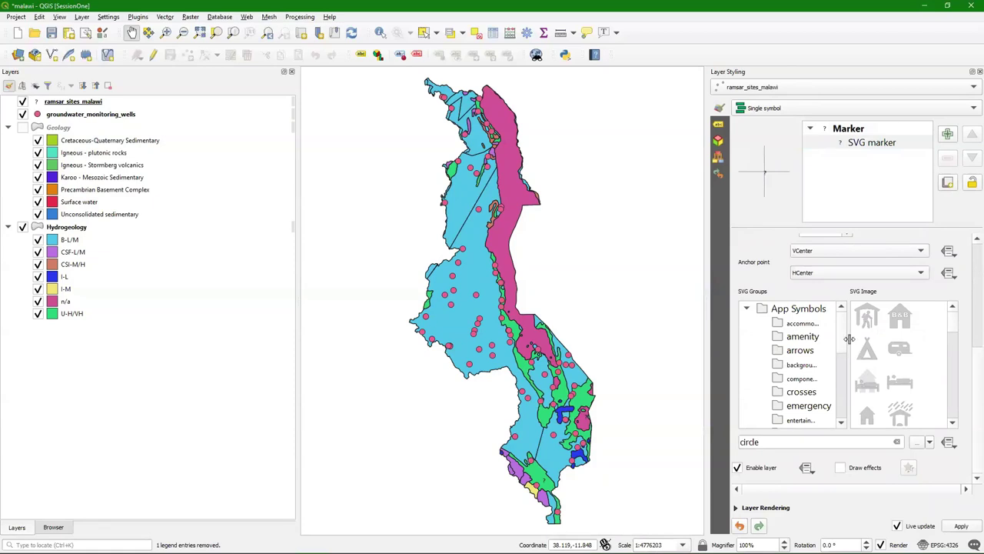
scroll(845, 344, "down", 5)
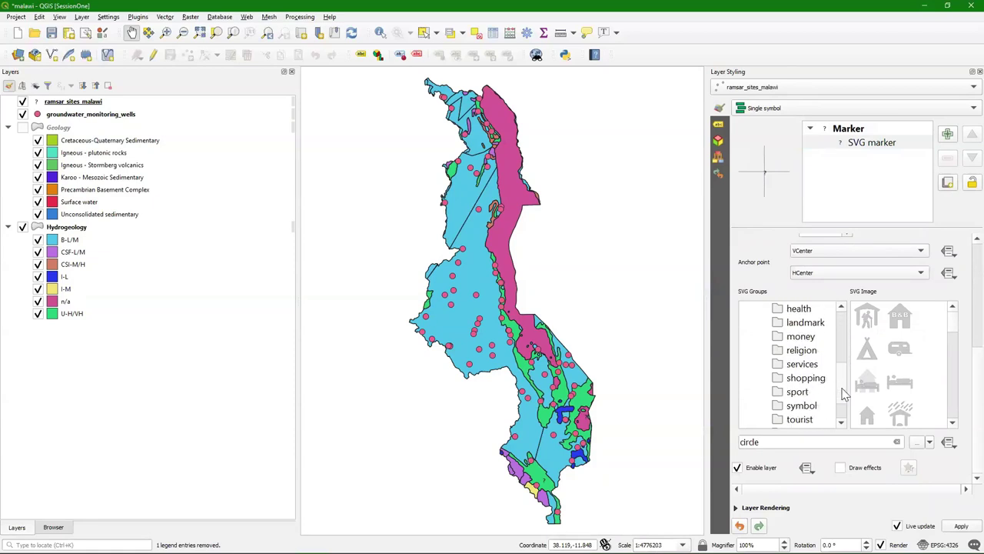
left_click(803, 393)
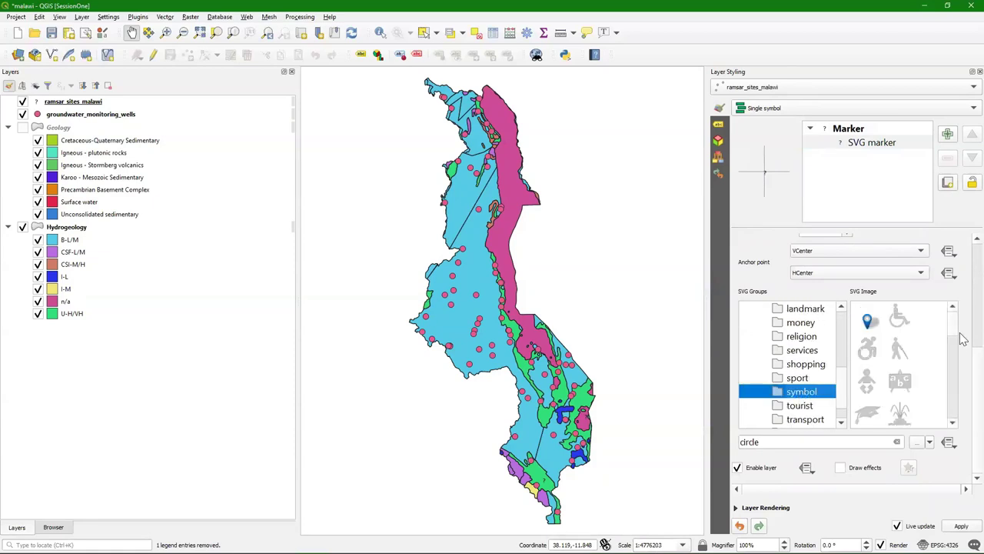
left_click_drag(953, 336, 951, 421)
left_click(901, 383)
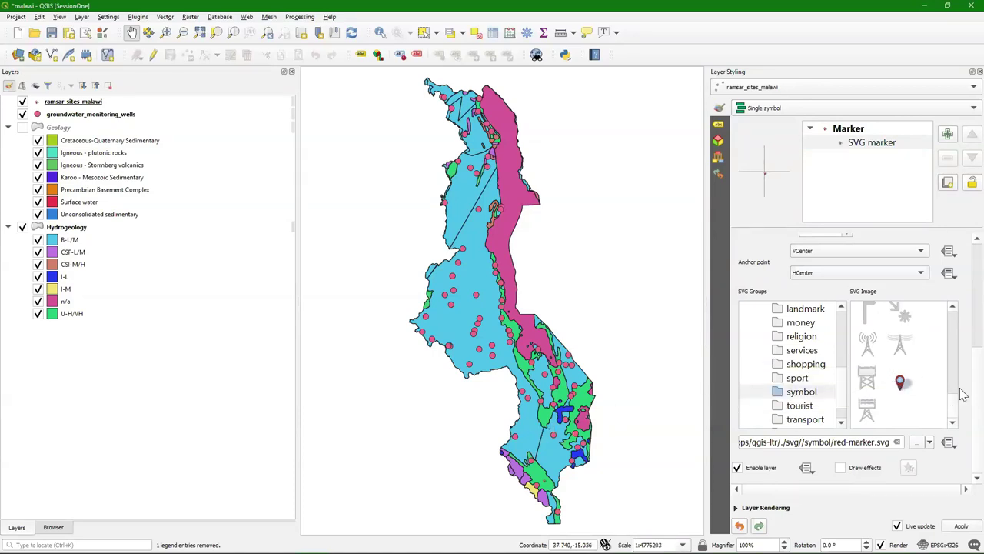
- Set the red marker's width to 12 mm with the height locked to match, and view the Ramsar sites in southern Malawi
scroll(961, 392, "up", 5)
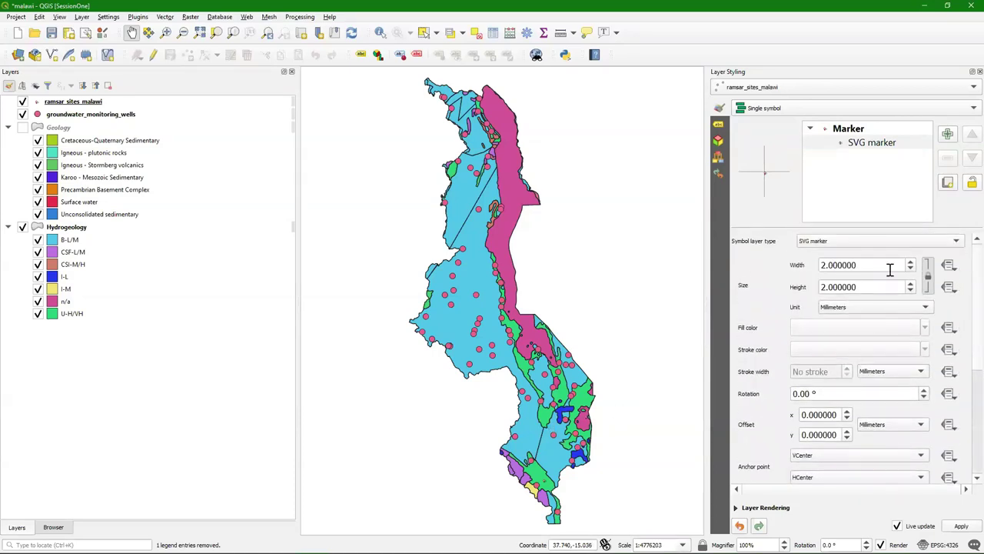
left_click(822, 265)
type("1")
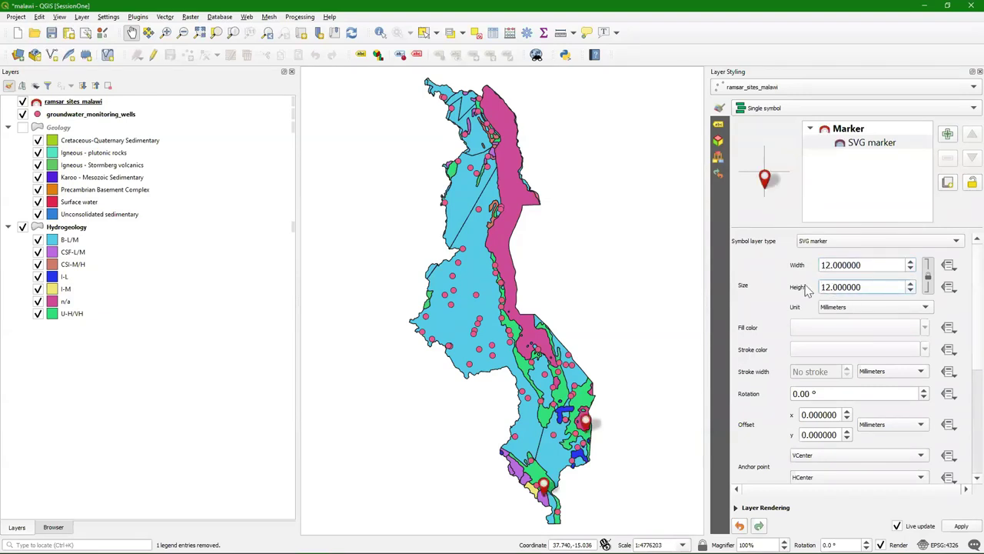
left_click_drag(587, 460, 555, 384)
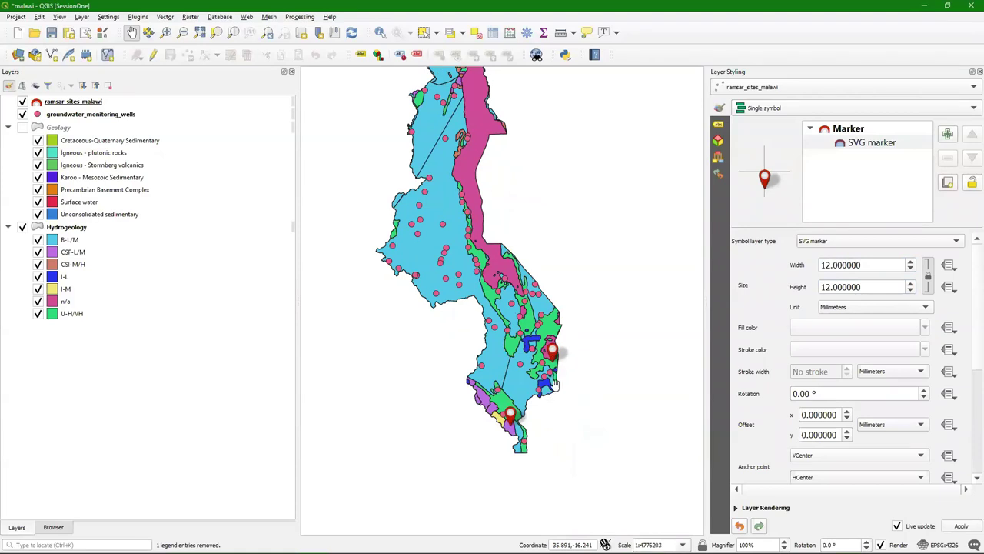
scroll(555, 385, "up", 1)
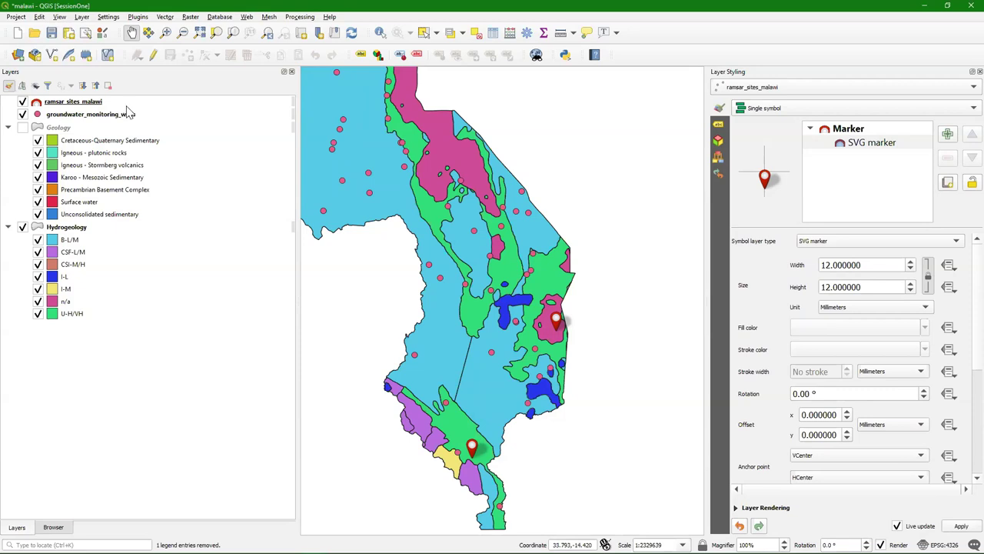
left_click(101, 106)
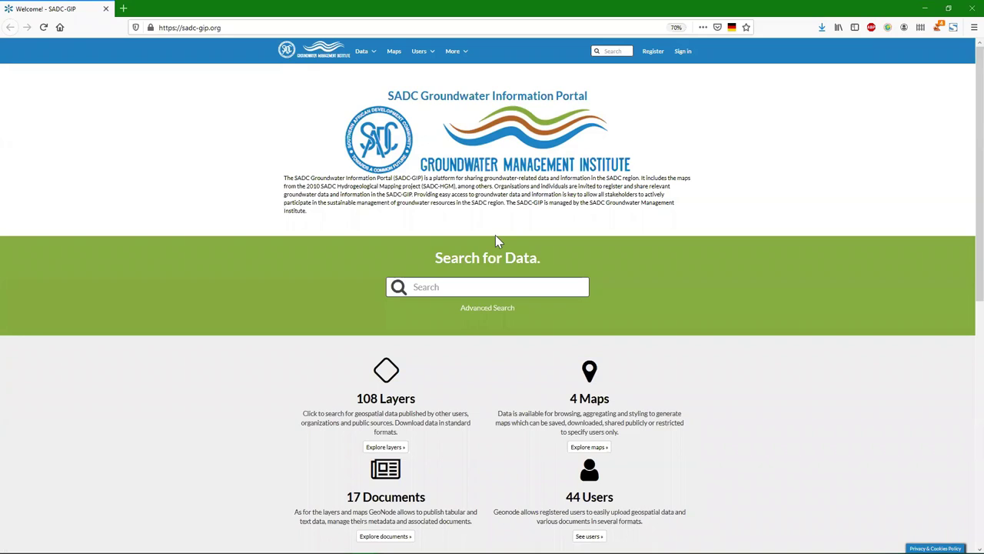
- In the browser, search the SADC Groundwater Information Portal for groundwater and look through the results
left_click(455, 282)
type("g")
key("Return")
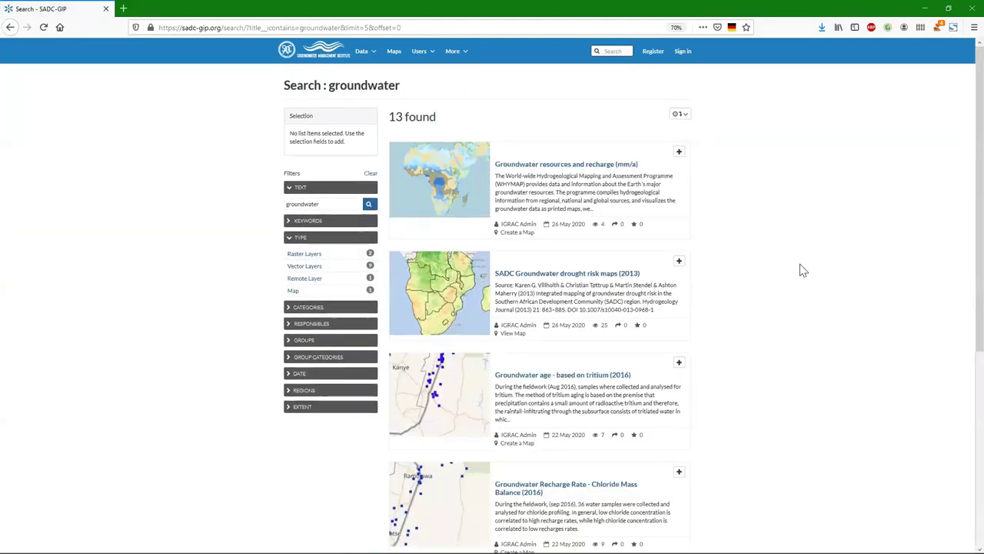
scroll(800, 267, "down", 3)
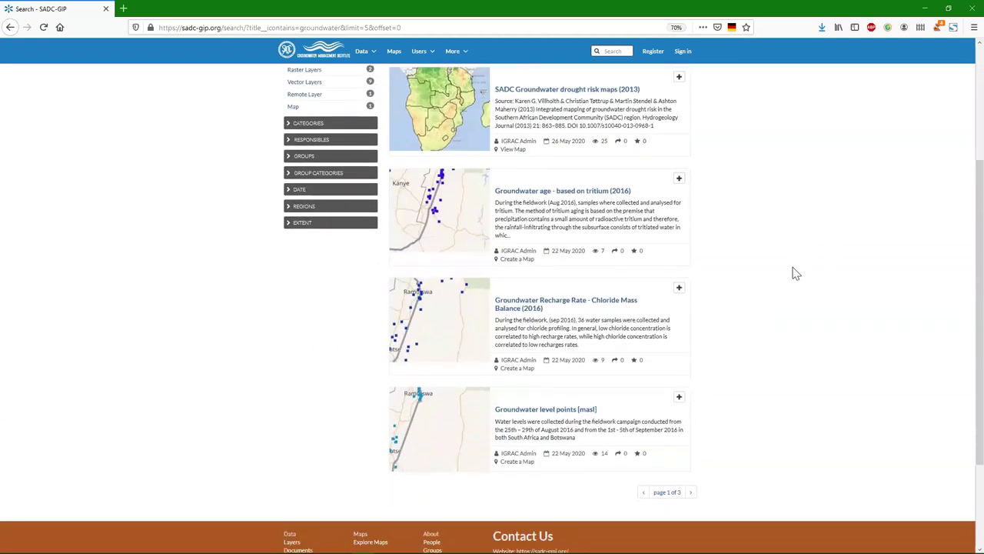
scroll(794, 273, "up", 3)
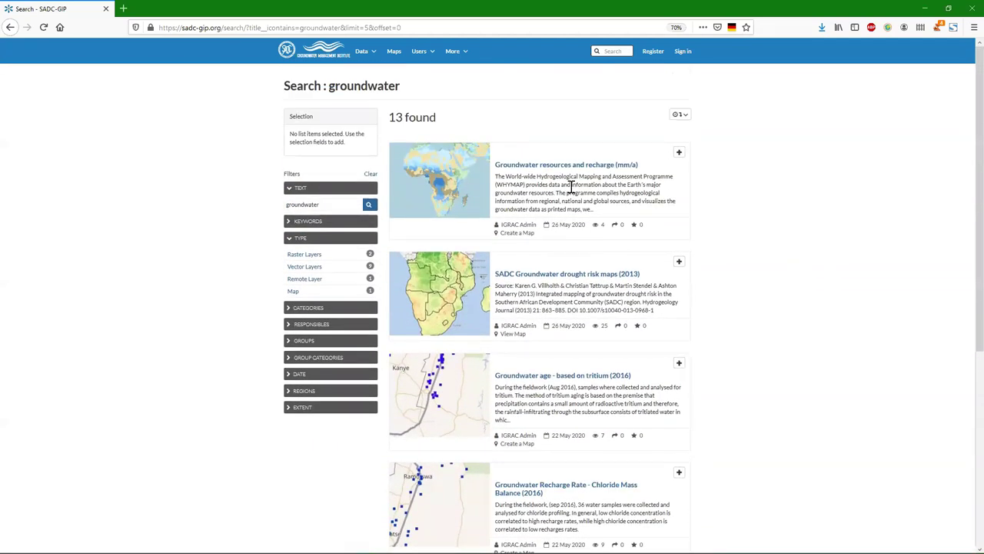
- Search the portal for aquifer and pick the suggestion 2020 - Transboundary Aquifers of the World (unpublished)
left_click(610, 51)
type("aqu")
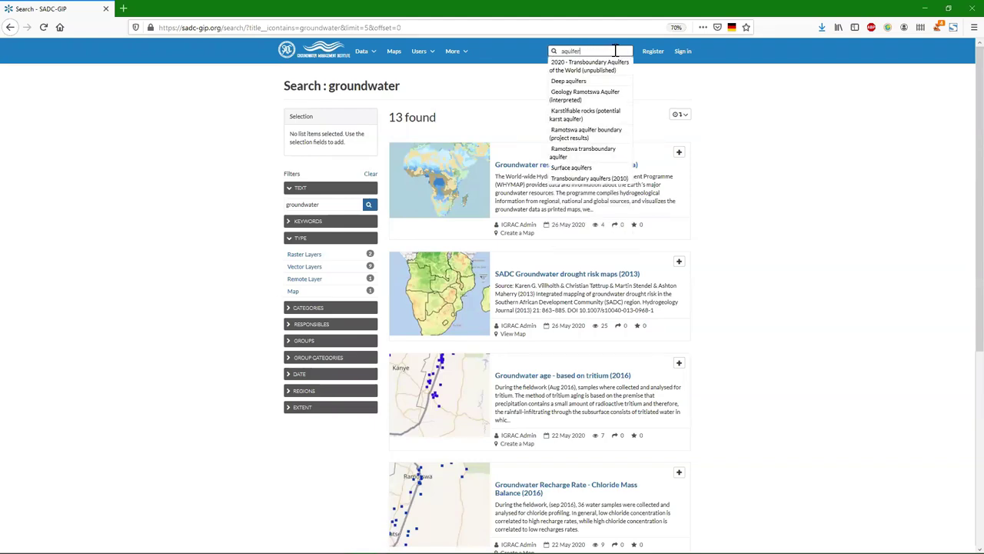
type("ifer")
left_click_drag(616, 51, 578, 51)
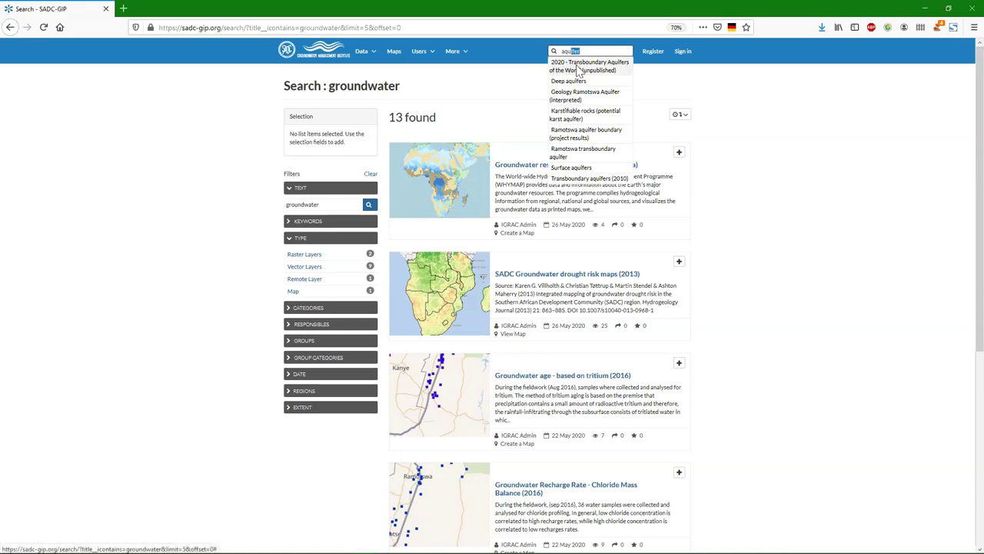
left_click(585, 68)
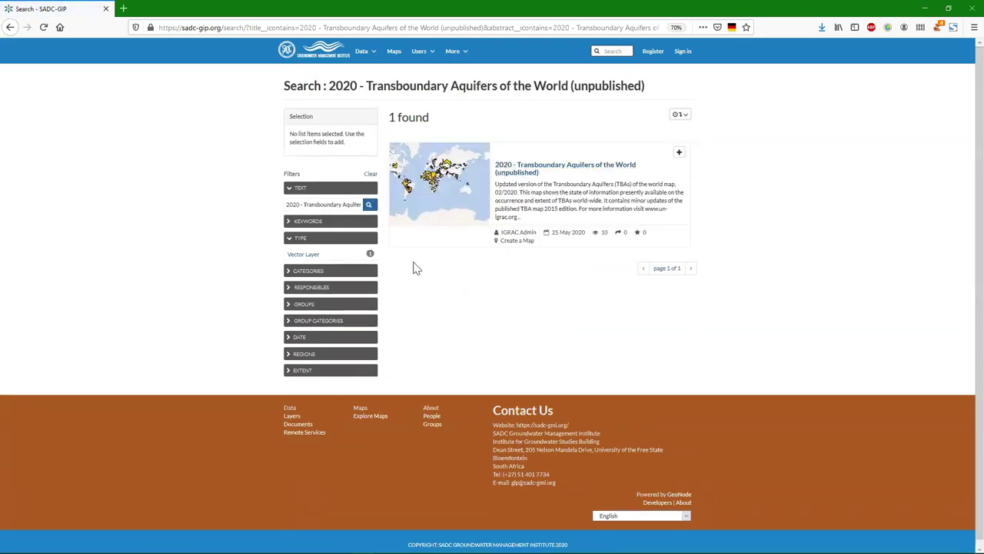
- Open the 2020 - Transboundary Aquifers of the World (unpublished) layer page and examine its attributes
left_click(535, 169)
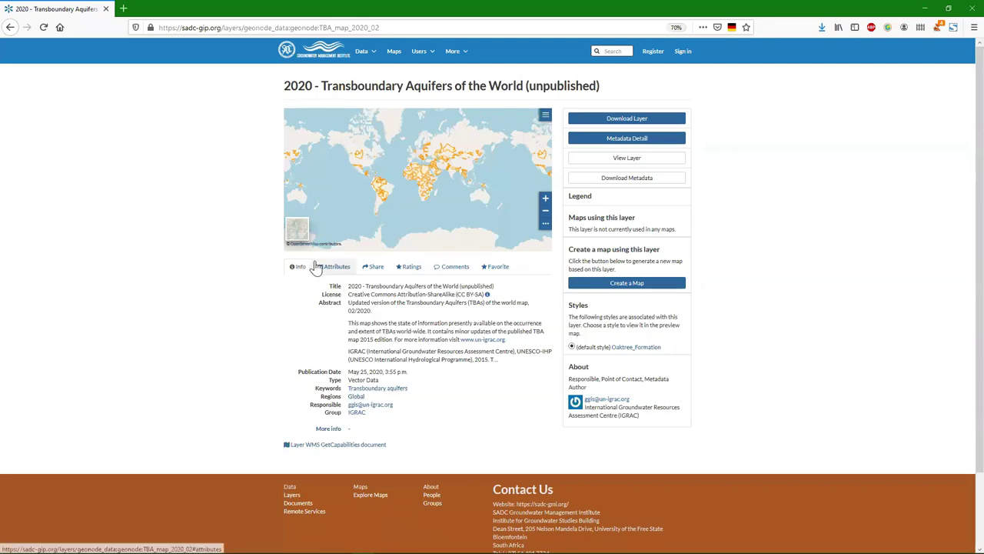
left_click(331, 266)
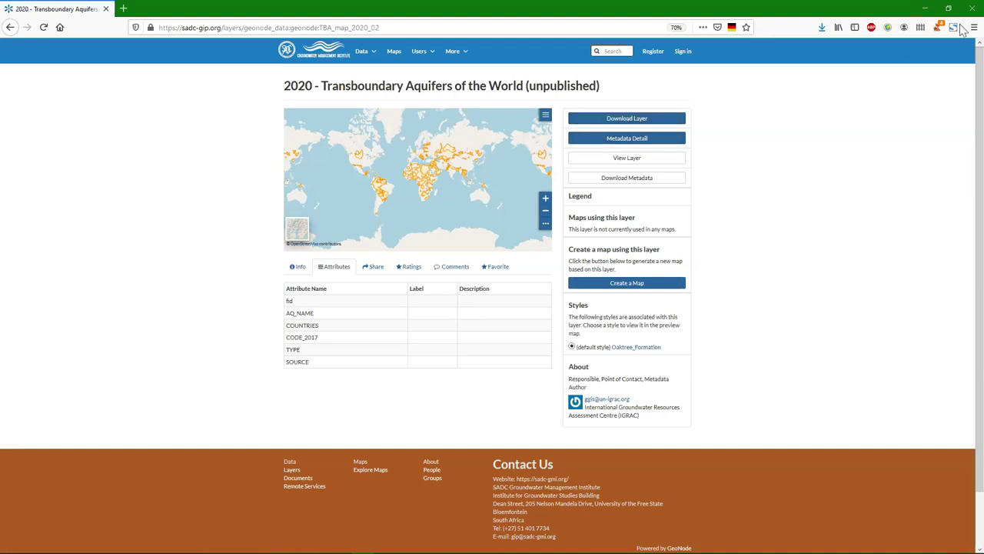
left_click_drag(221, 28, 115, 28)
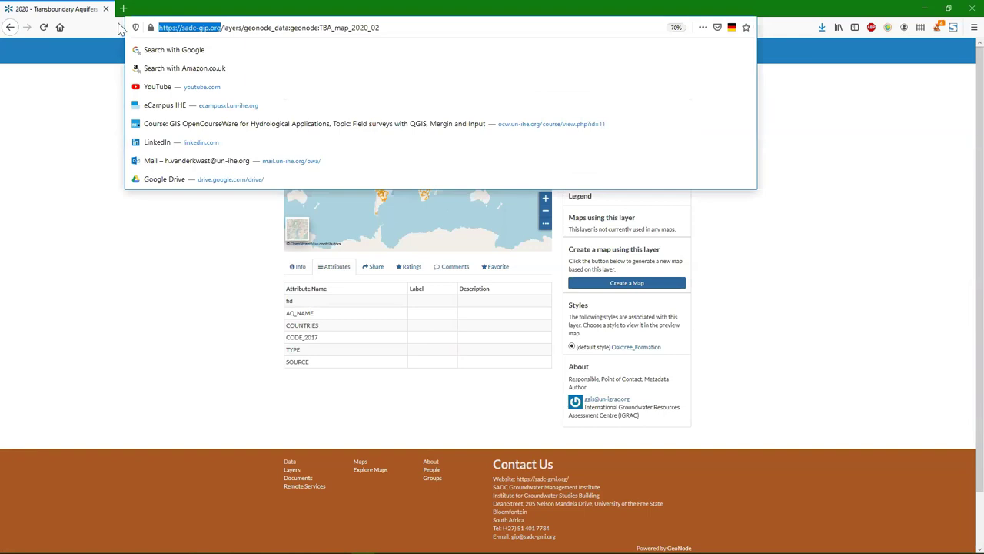
key("Escape")
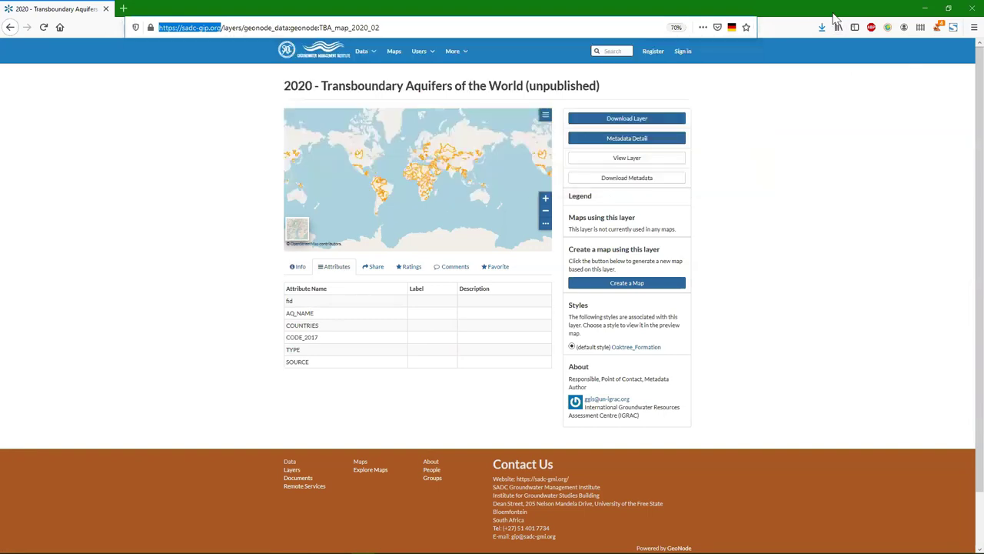
left_click(964, 14)
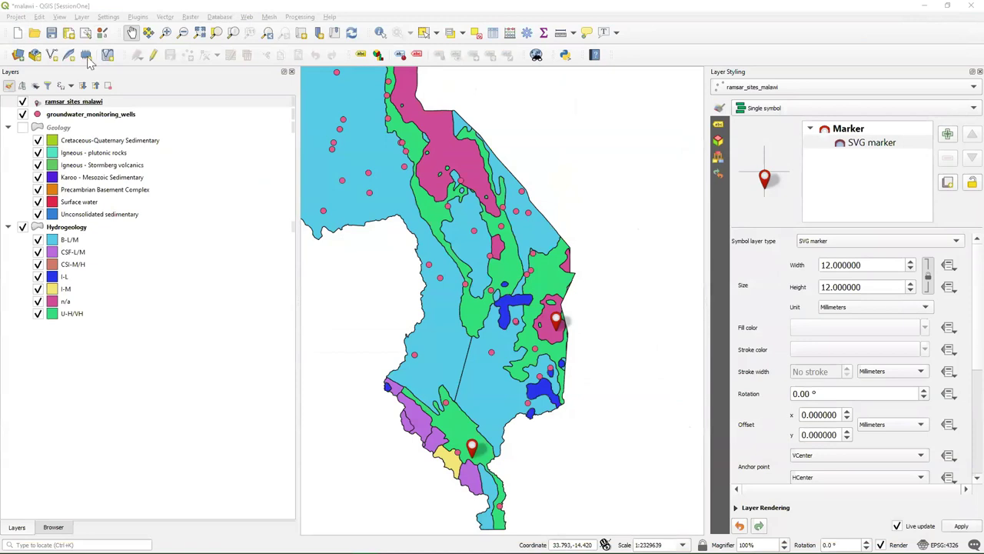
- Find the GeoNode entry among the browsable data sources and expand its existing connections
left_click(18, 55)
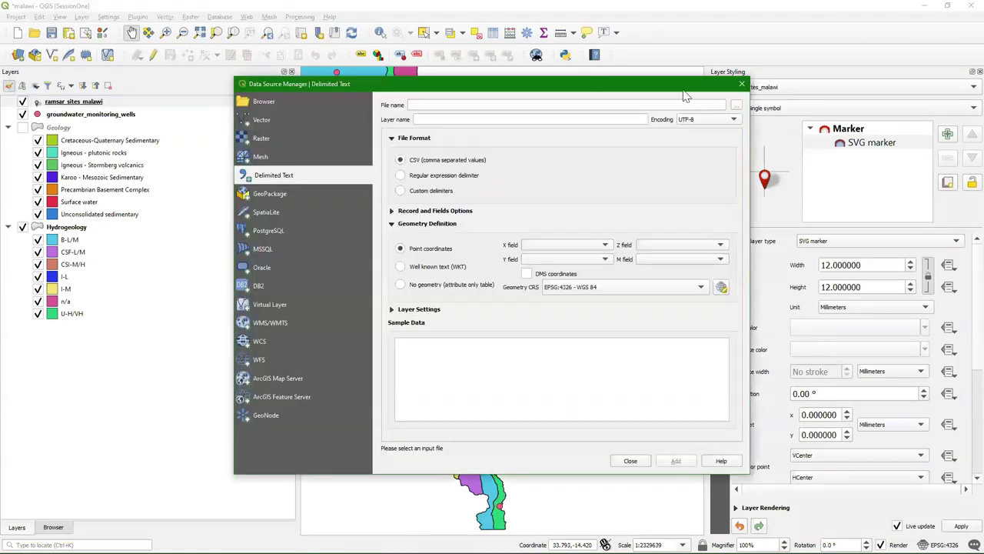
left_click(741, 85)
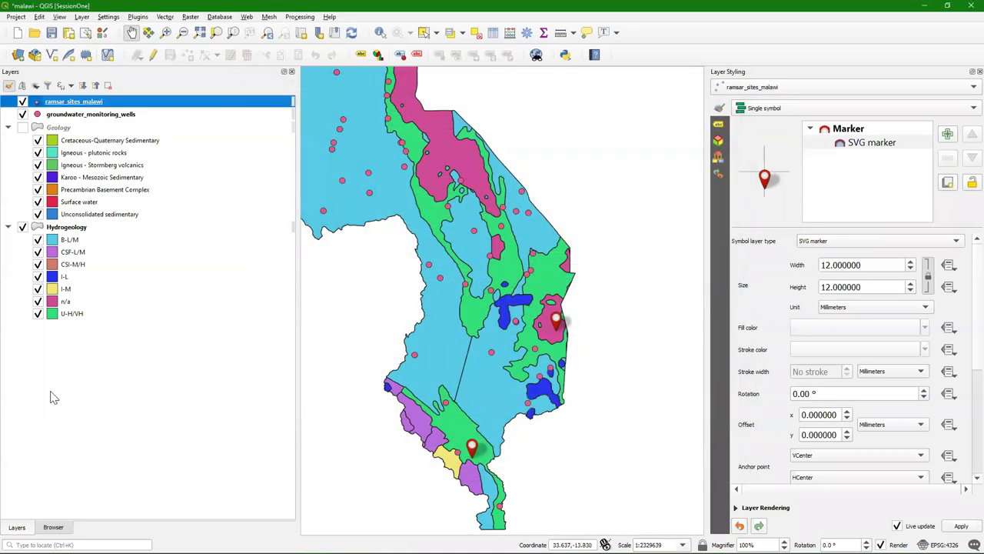
left_click(54, 528)
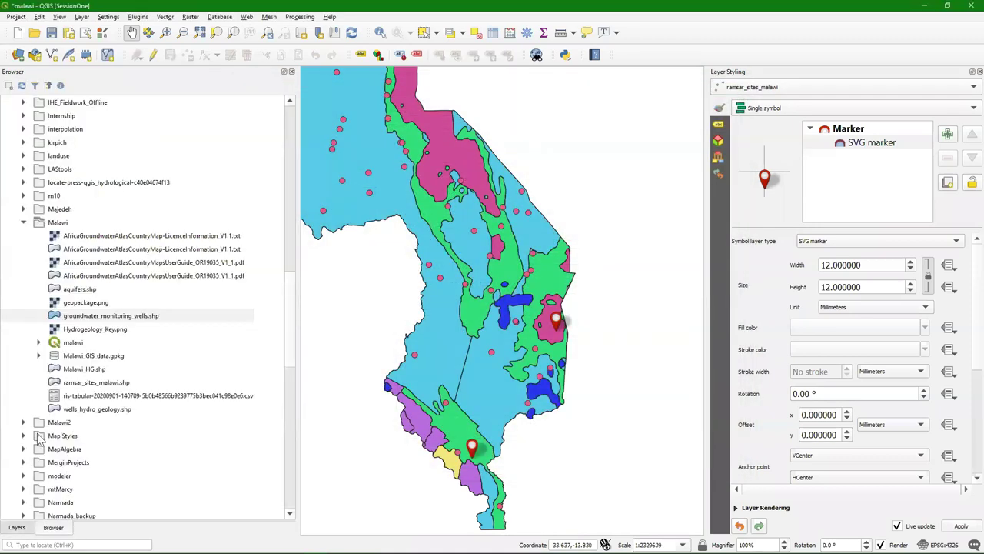
left_click(24, 222)
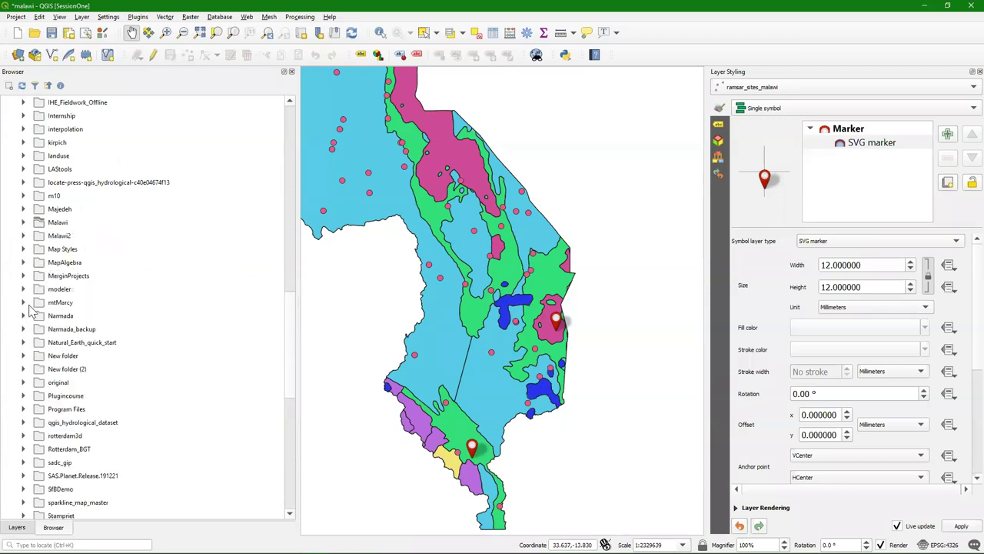
scroll(39, 312, "down", 10)
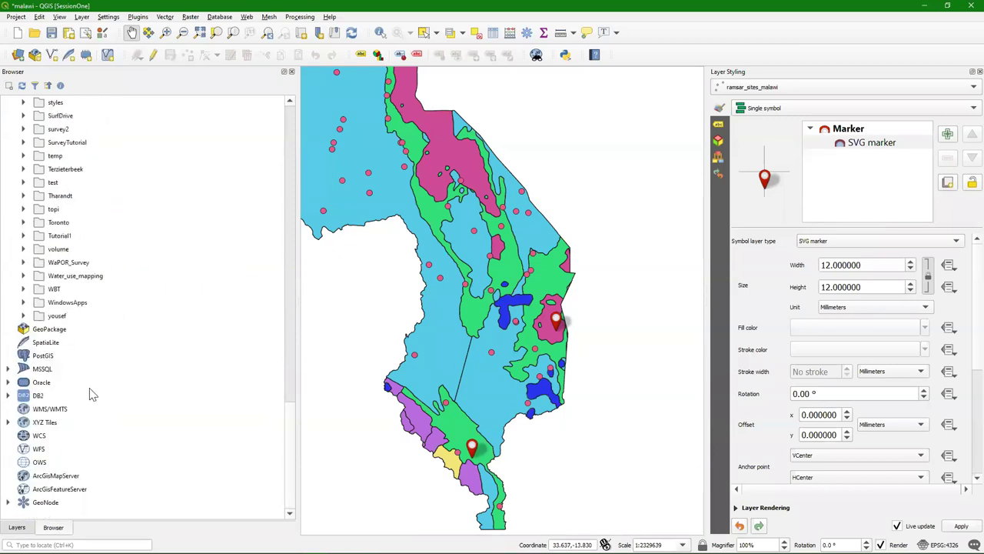
left_click(9, 502)
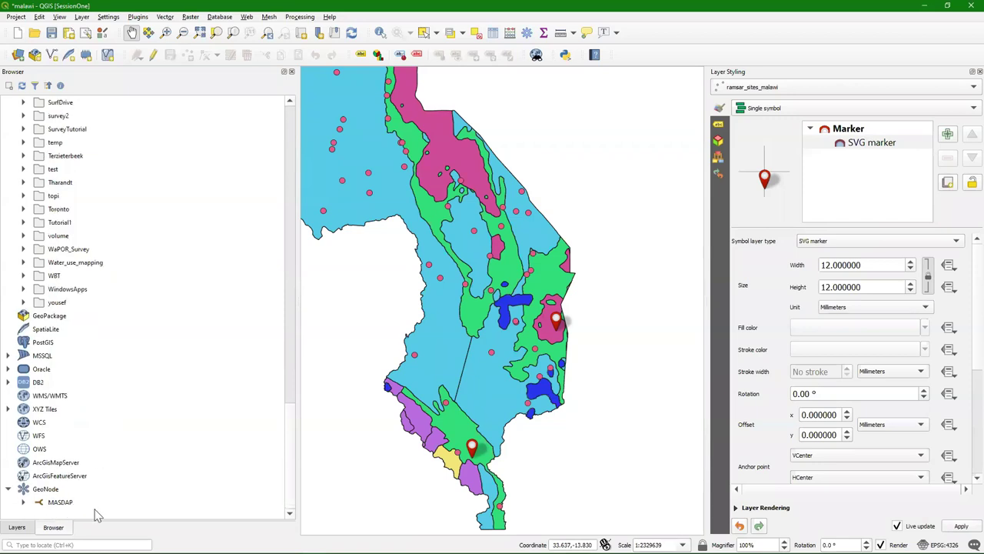
left_click(52, 490)
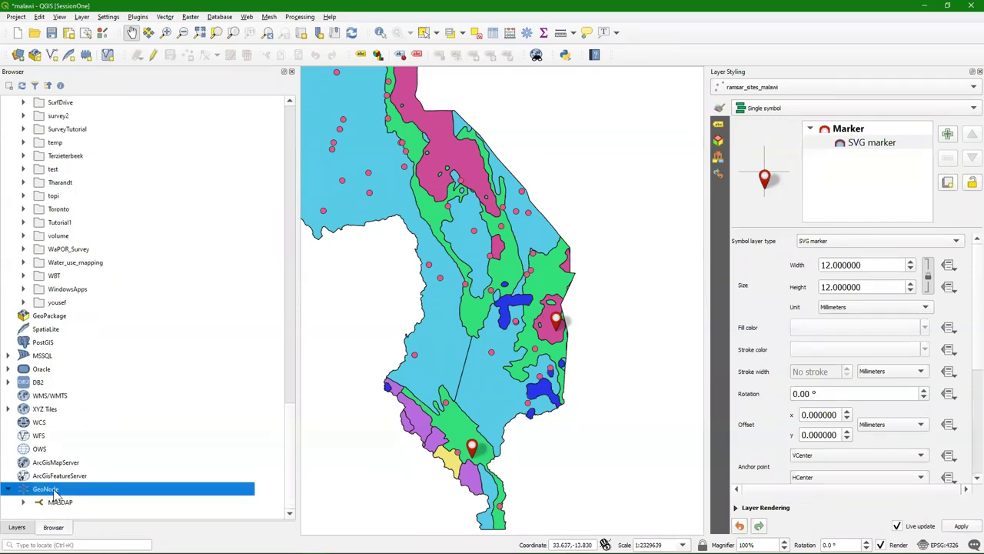
right_click(54, 492)
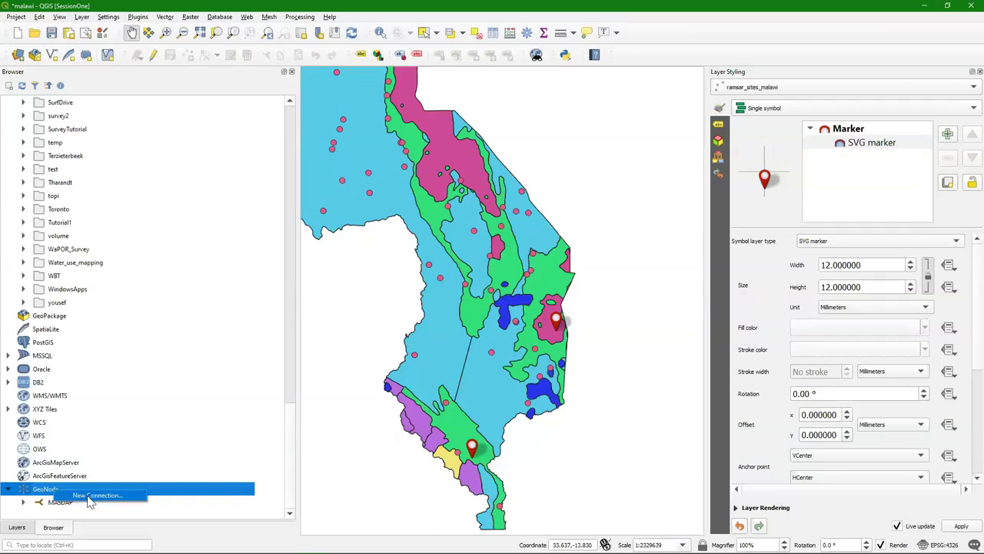
left_click(90, 496)
left_click(478, 118)
type("SADC-GIP")
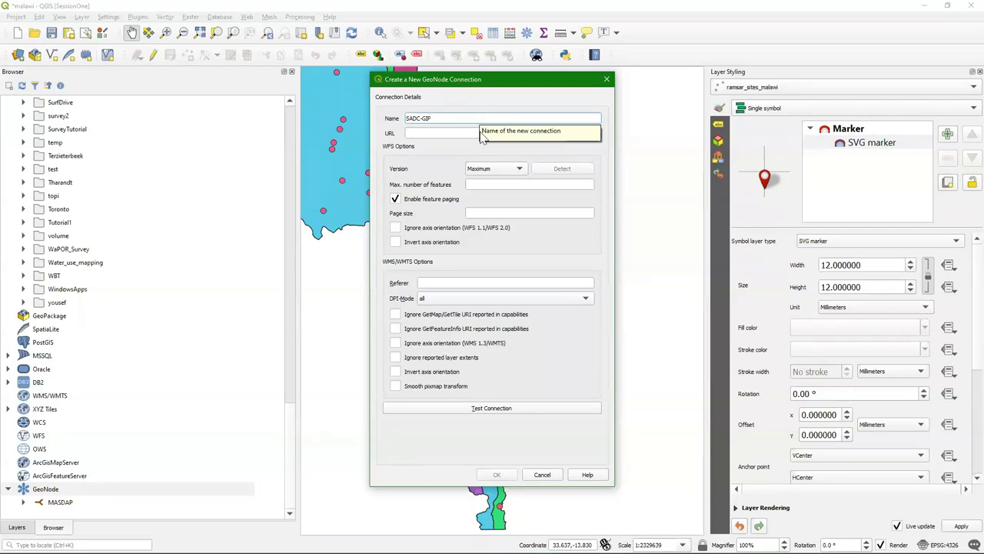
left_click(456, 134)
type("https://sadc-gip.org")
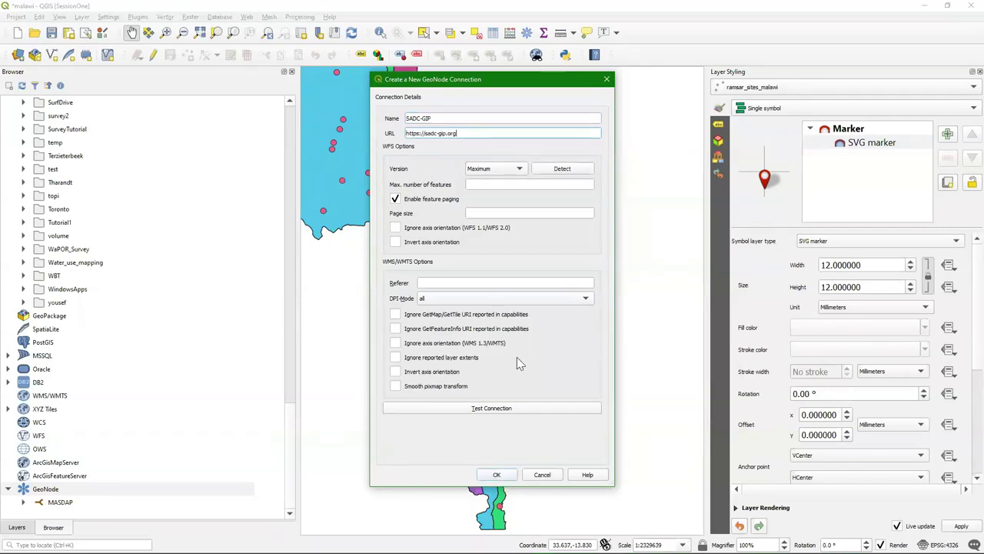
left_click(494, 407)
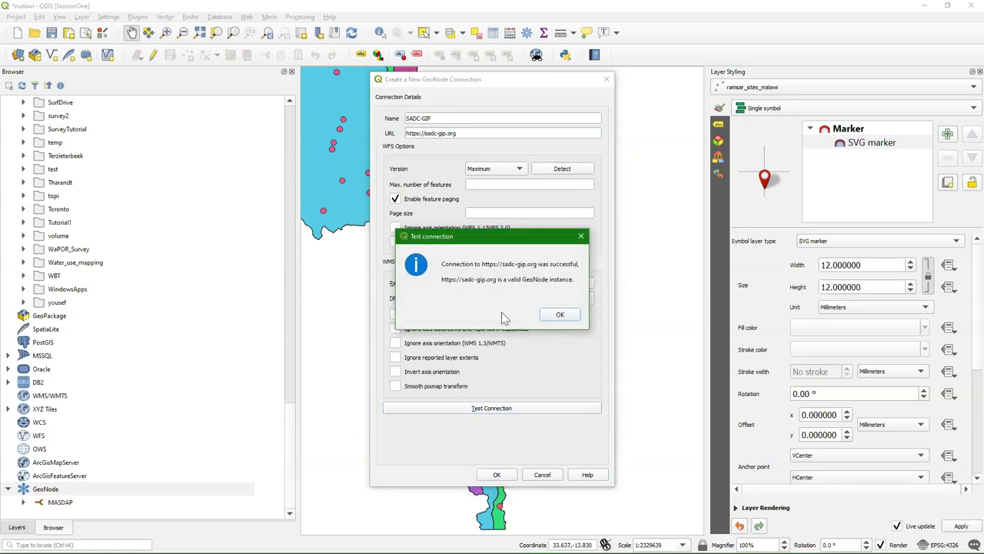
left_click(560, 315)
left_click(498, 475)
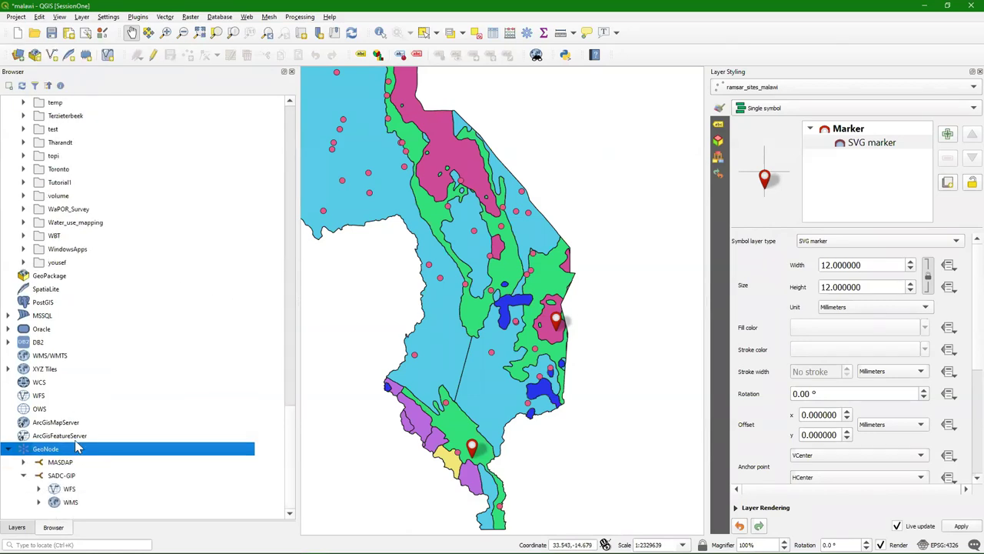
- Add the WFS layer 2020 - Transboundary Aquifers of the World (unpublished) from SADC-GIP to the map and view it around Malawi
left_click(38, 489)
scroll(188, 415, "down", 2)
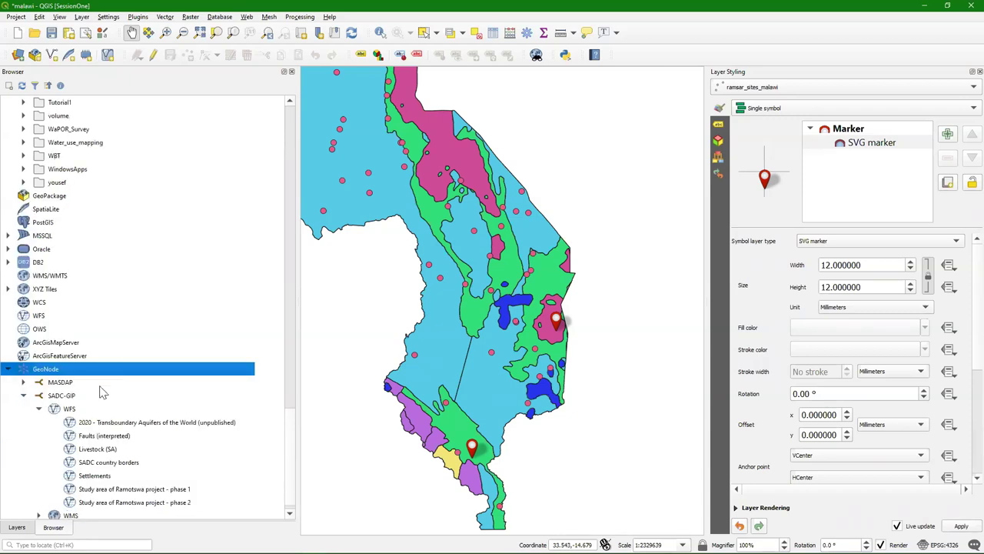
left_click(95, 424)
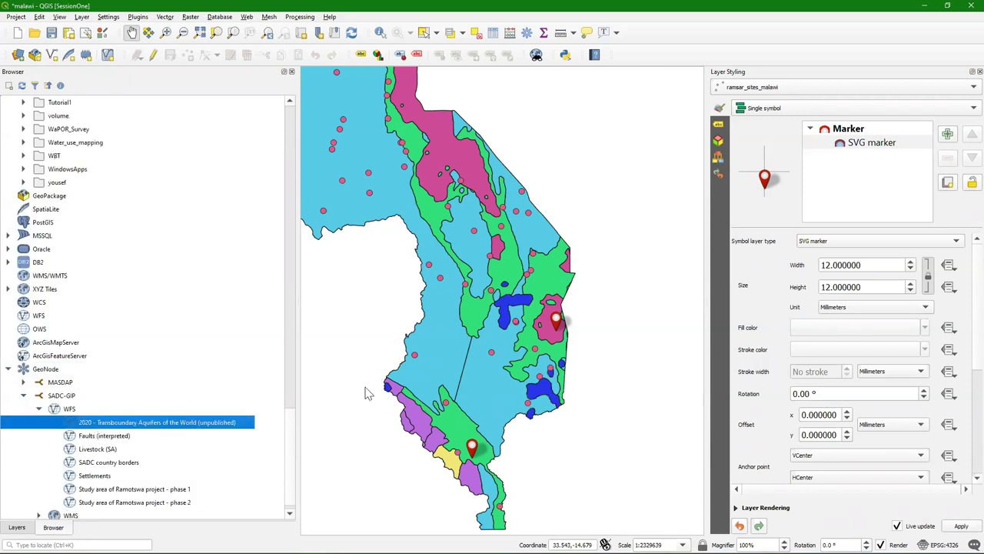
left_click_drag(465, 331, 464, 328)
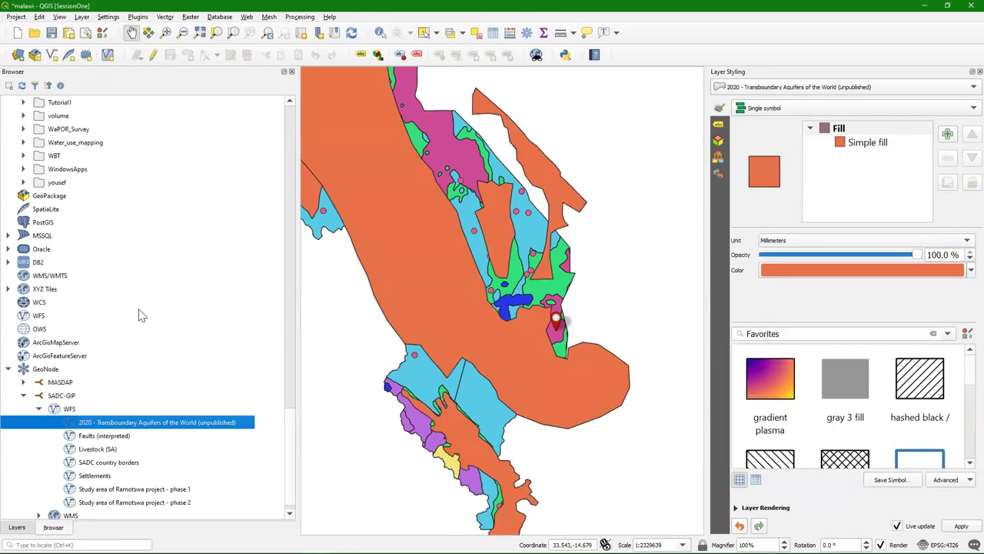
left_click(17, 527)
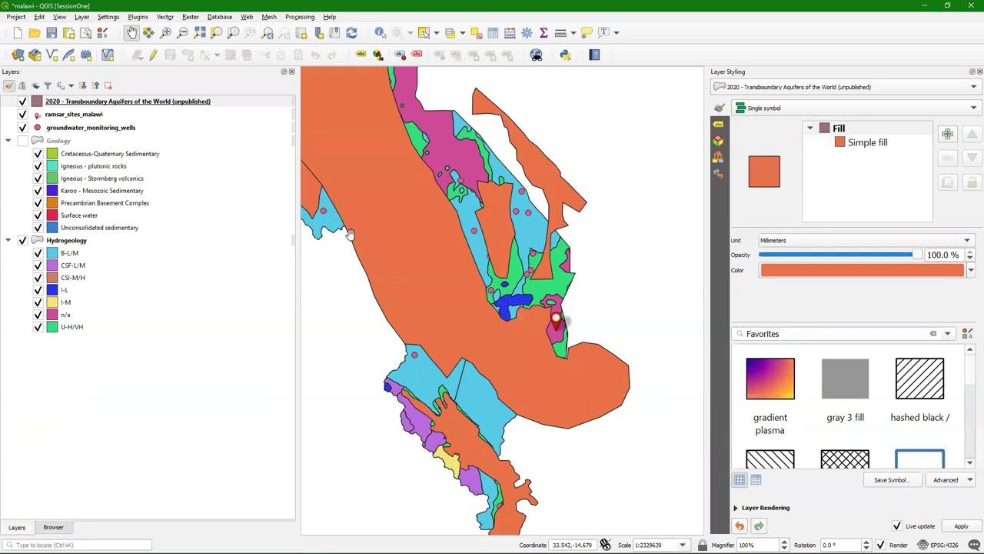
scroll(492, 230, "down", 2)
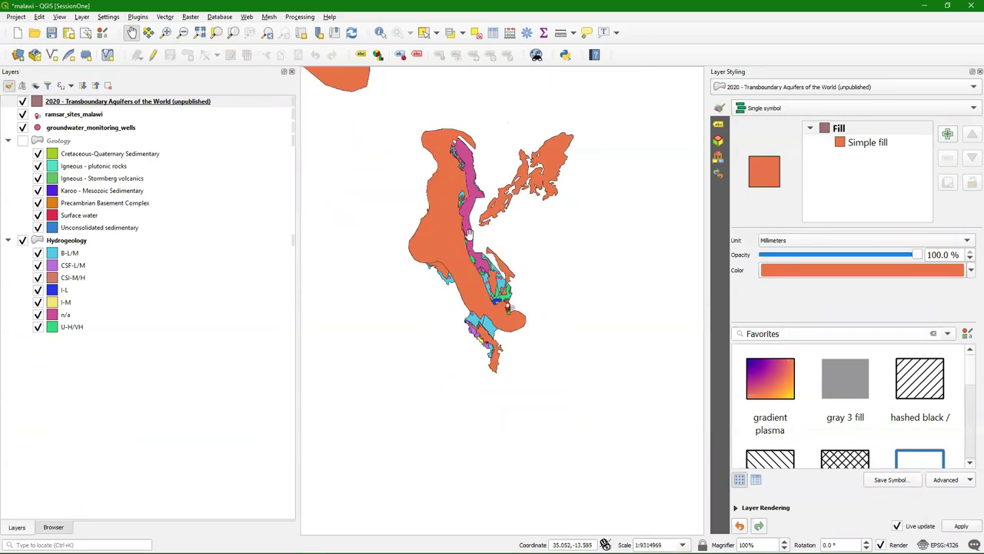
scroll(446, 231, "up", 1)
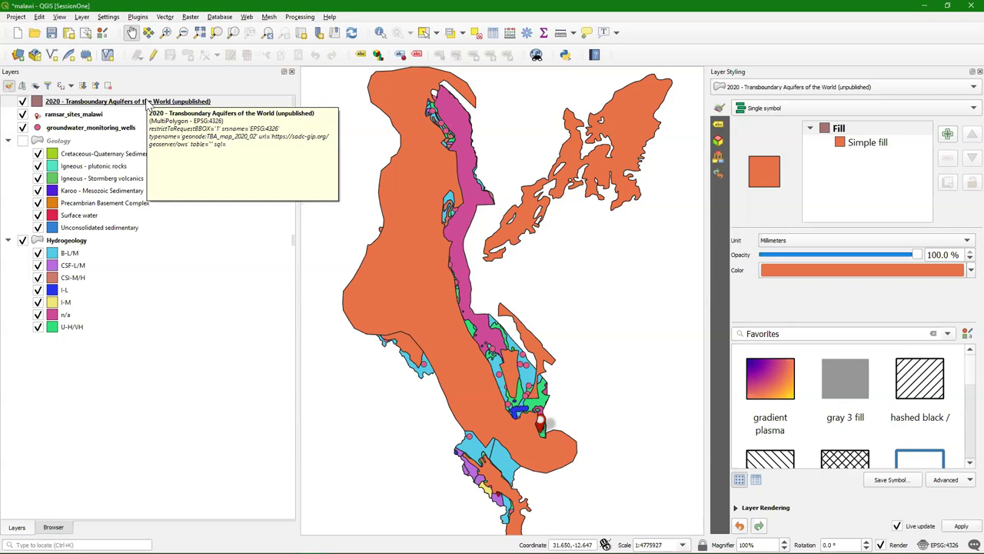
- Set up an ESRI Shapefile export of the transboundary aquifers layer to aquifers.shp in the Tutorial1 folder
right_click(119, 101)
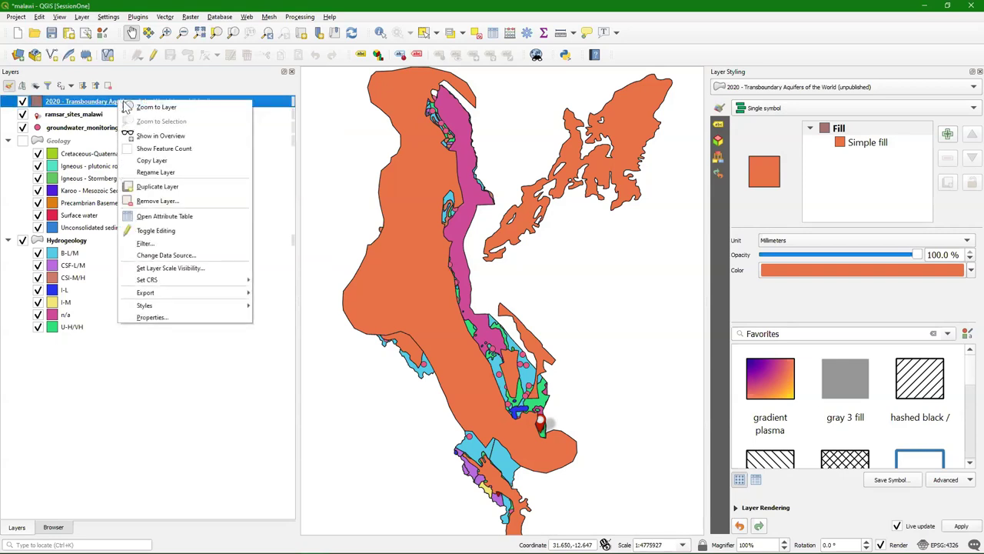
mouse_move(196, 293)
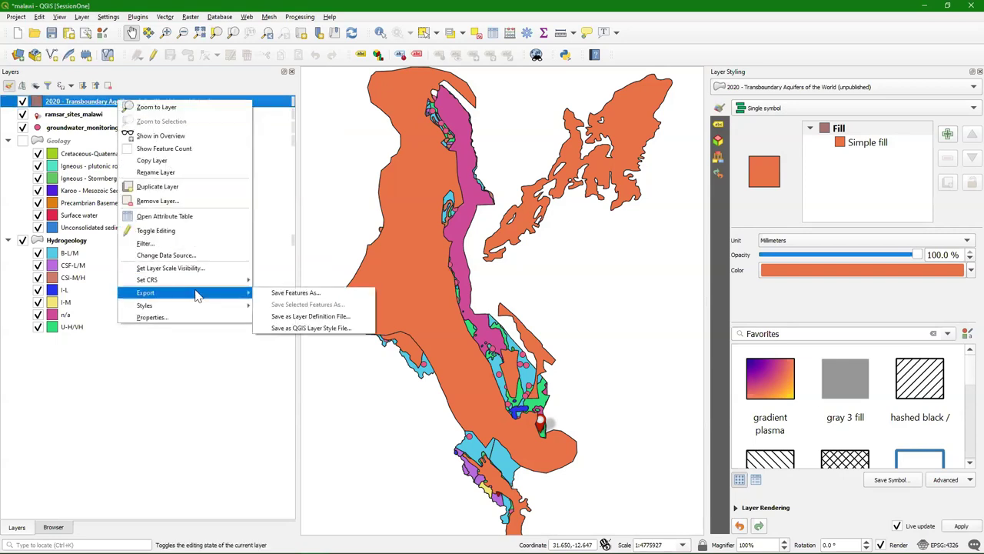
left_click(314, 293)
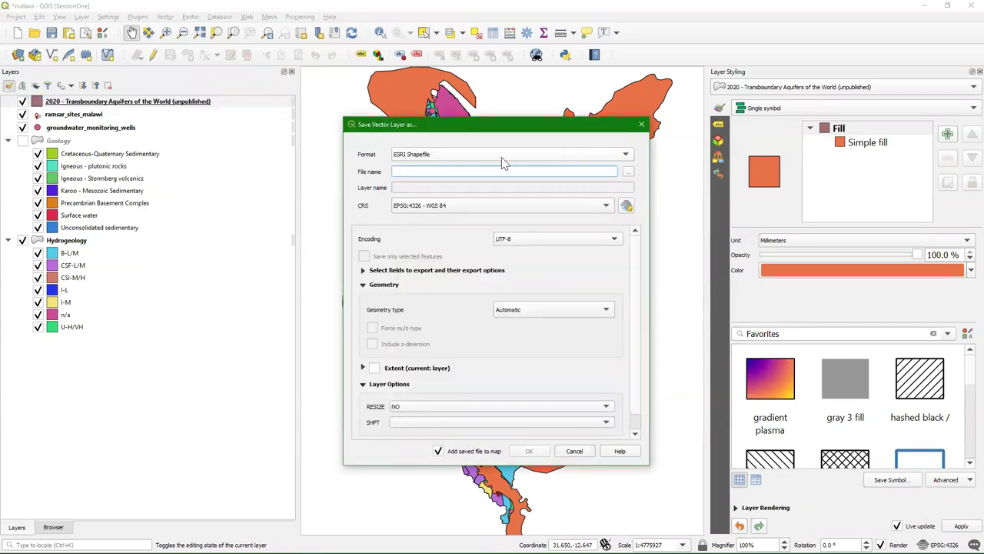
left_click(629, 173)
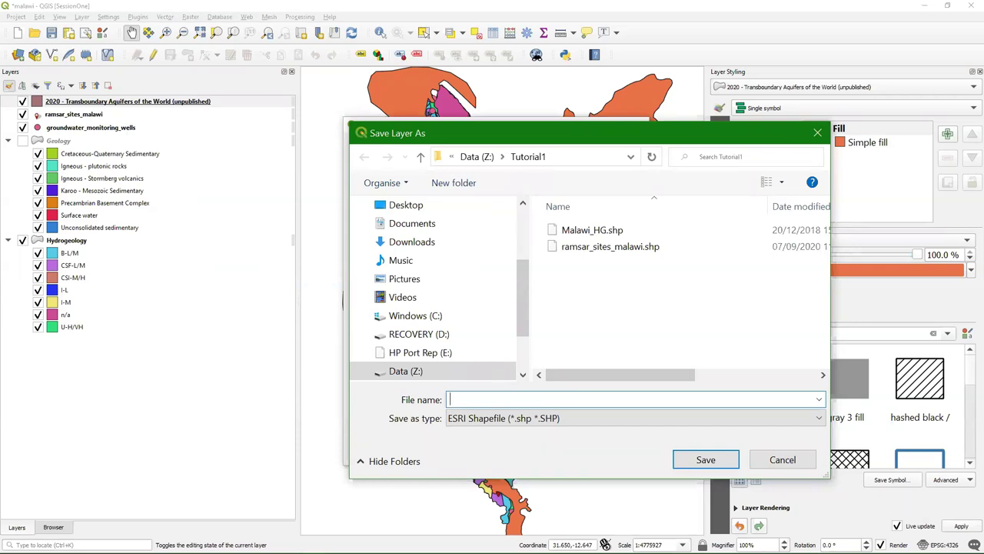
type("aquifers")
left_click(719, 461)
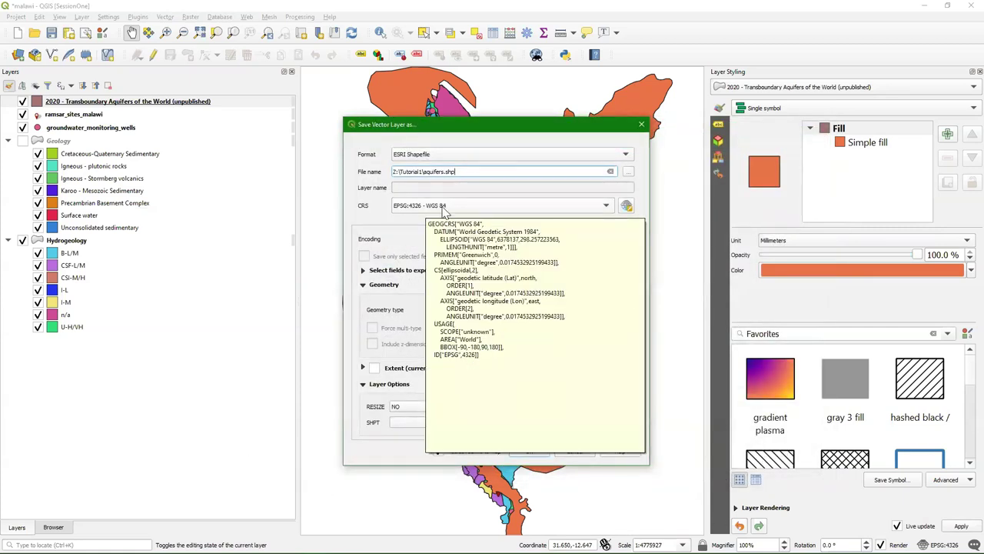
- Set the export CRS to EPSG:32736 - WGS 84 / UTM zone 36S and save the shapefile, adding it to the map
left_click(610, 208)
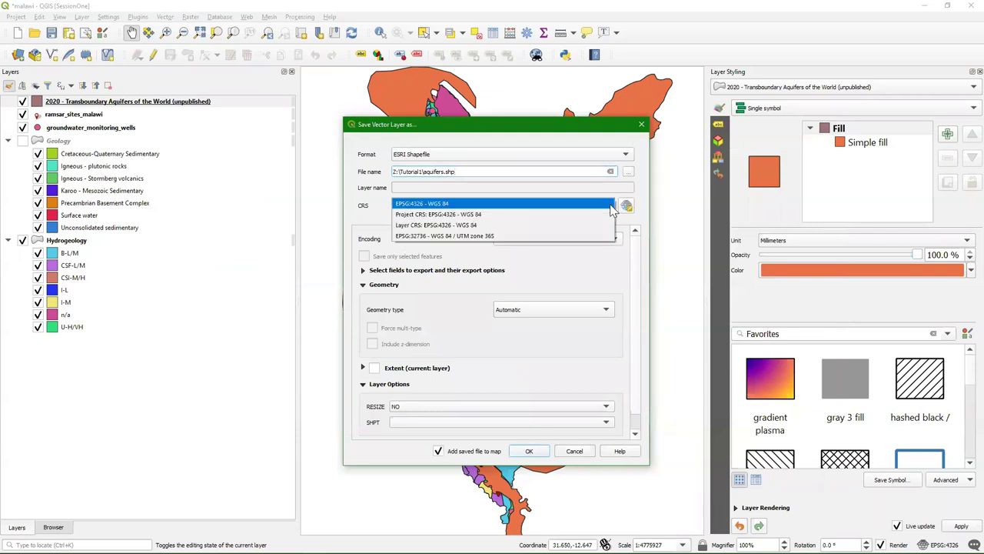
left_click(405, 236)
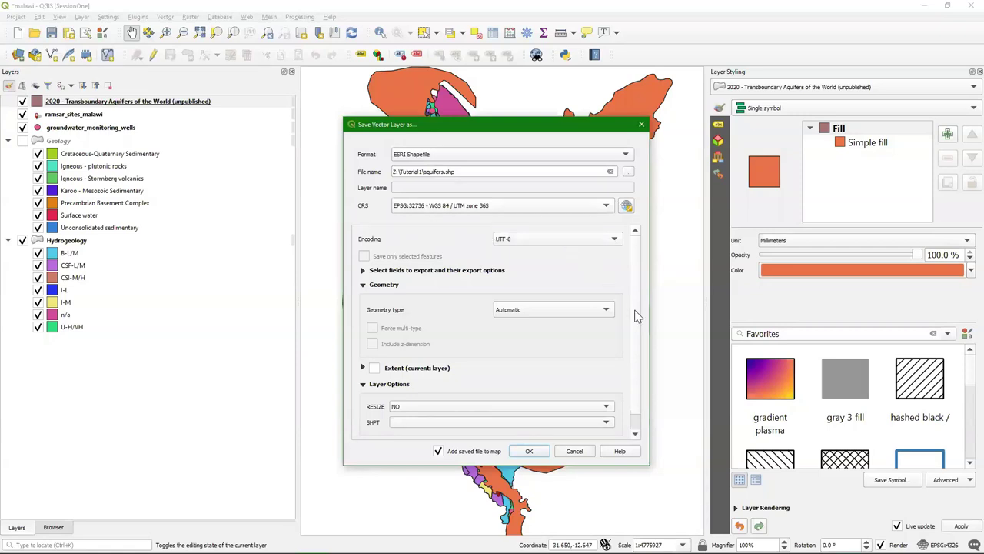
scroll(636, 323, "down", 1)
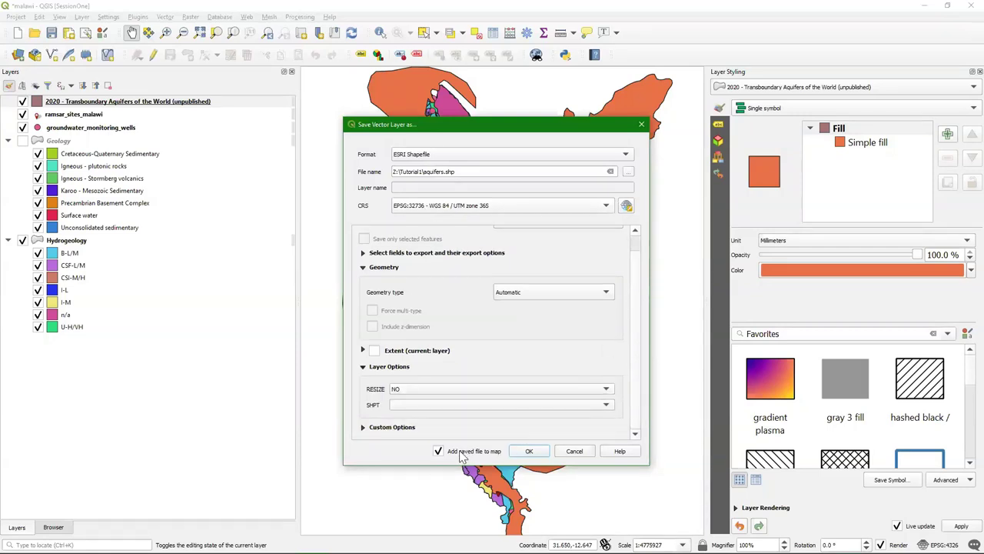
left_click(530, 451)
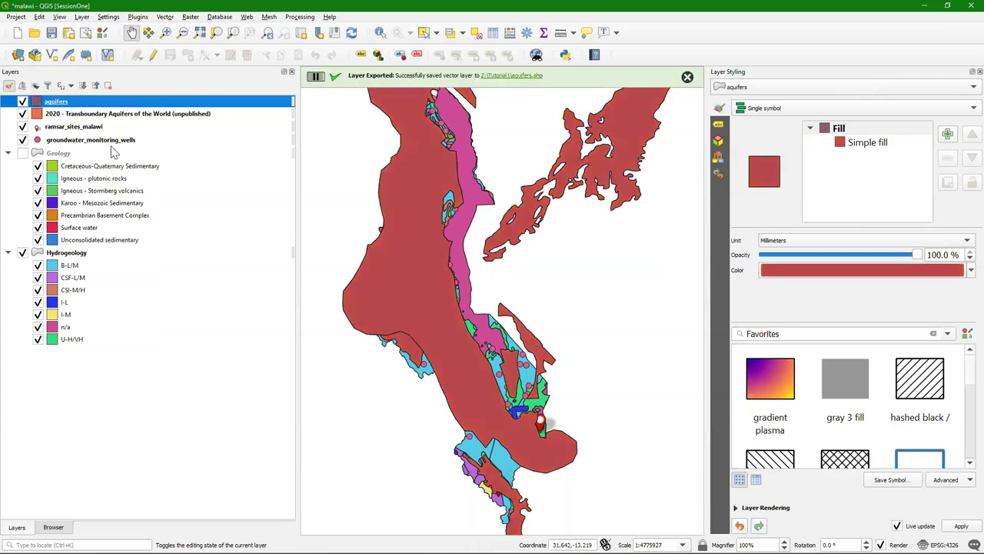
- Remove the online layer 2020 - Transboundary Aquifers of the World (unpublished) from the project
left_click(78, 115)
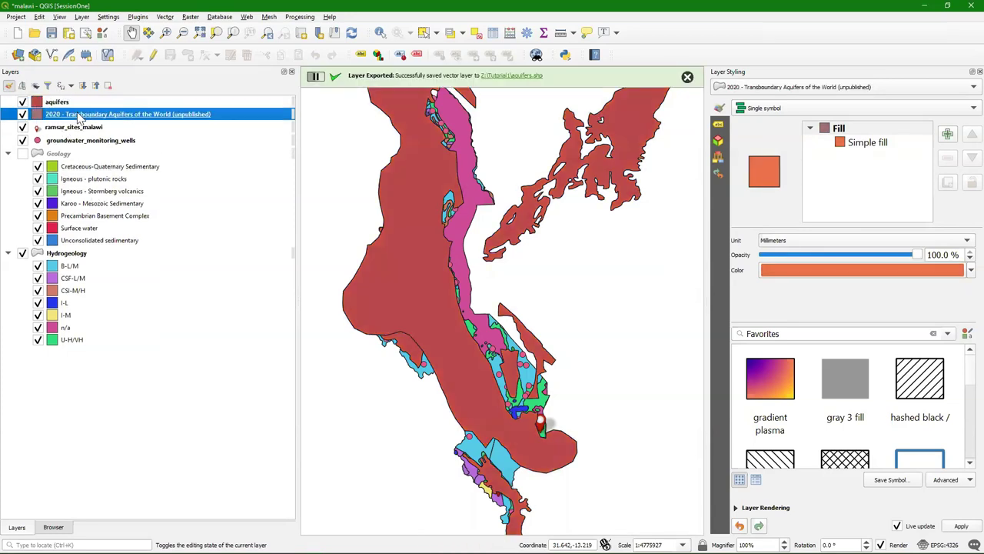
right_click(90, 117)
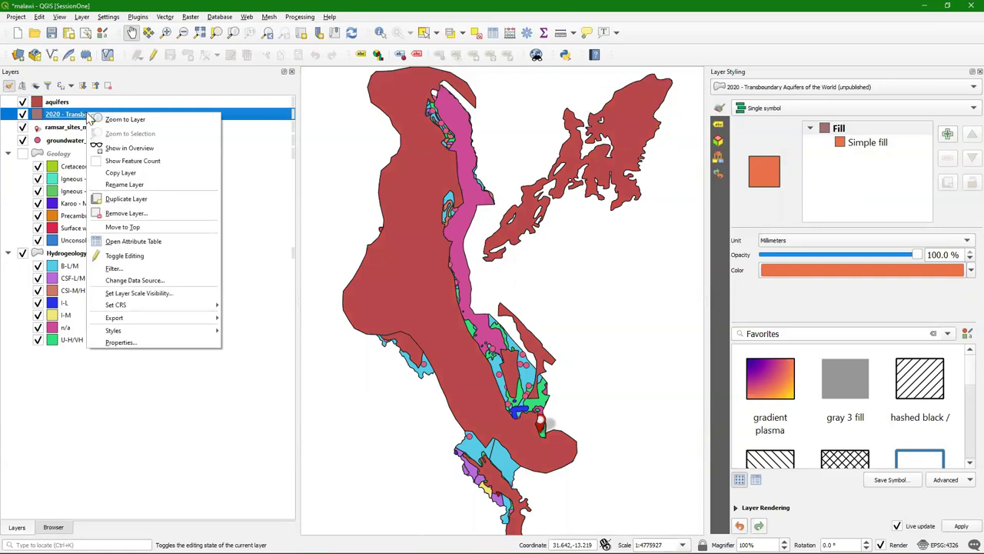
left_click(123, 213)
left_click(482, 297)
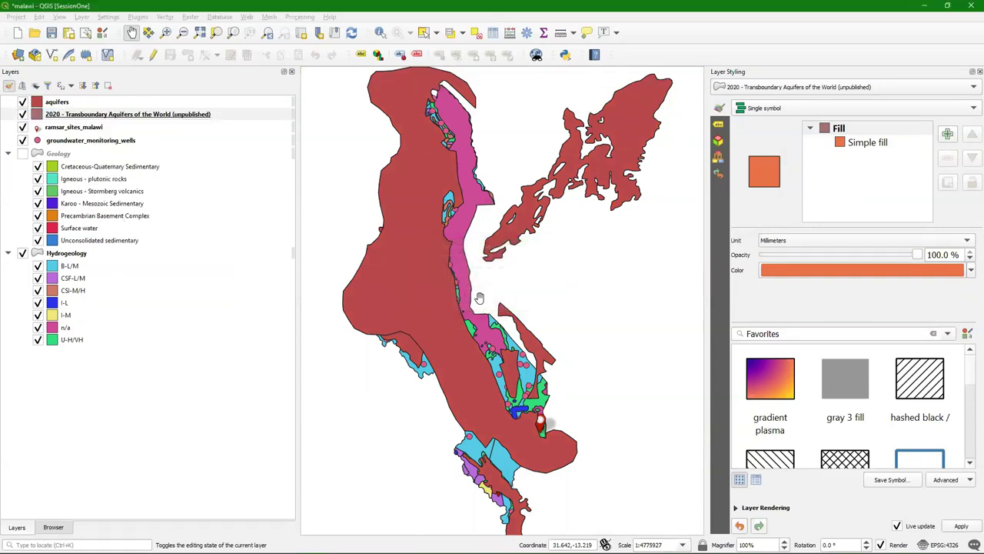
- Style the aquifers layer as outlines only by changing its symbol layer type to Outline: Simple line
left_click(75, 104)
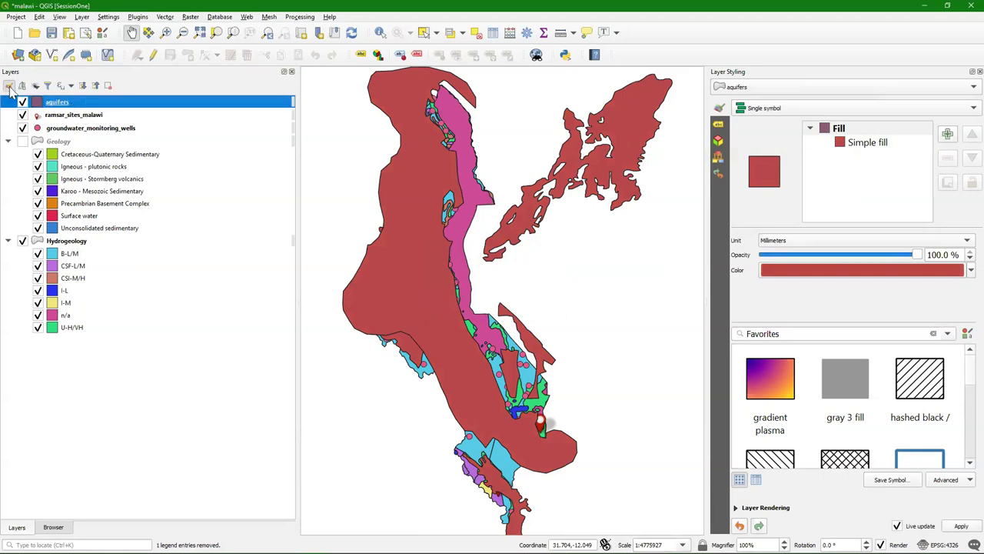
left_click(879, 143)
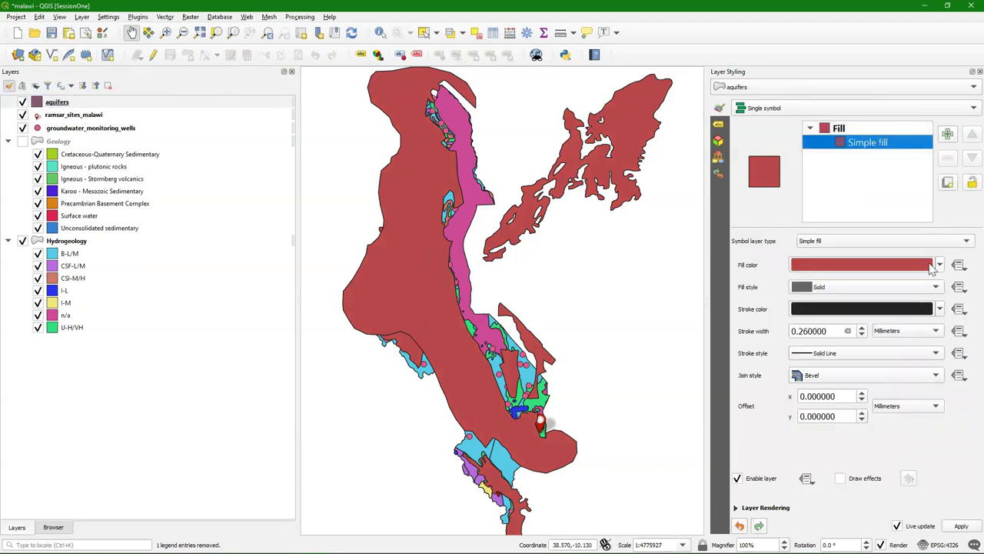
left_click(827, 242)
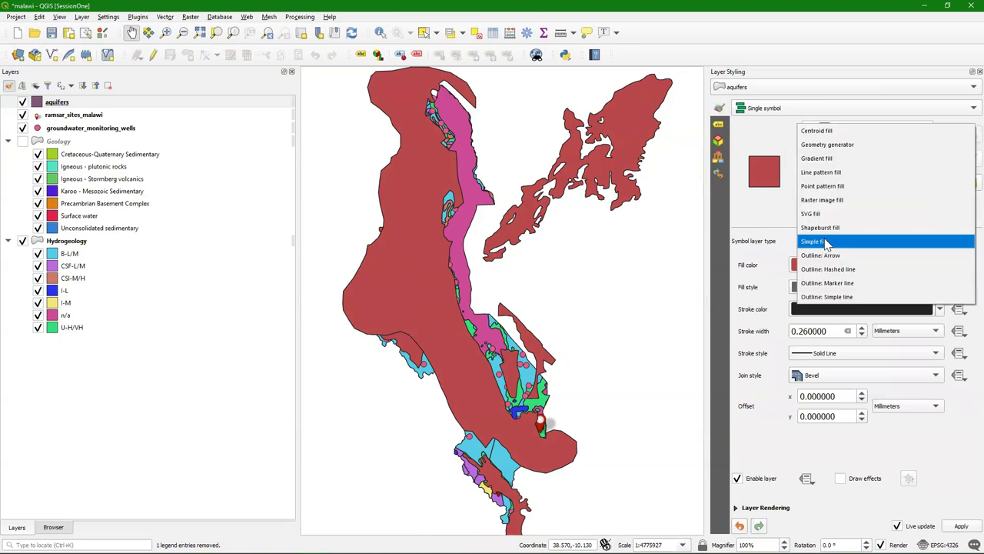
left_click(826, 297)
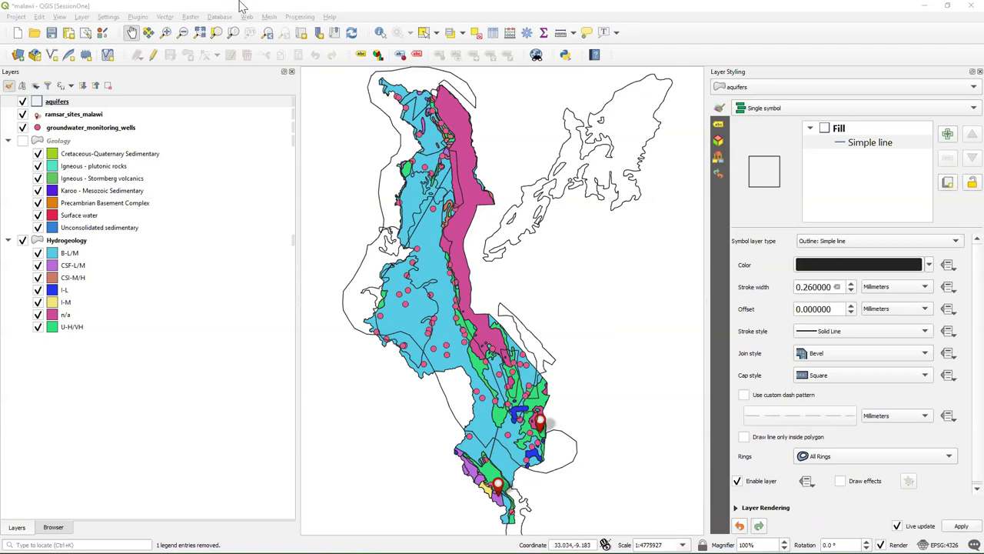
- Find the Package layers algorithm in the Processing Toolbox and make the Geology layer visible
left_click(300, 16)
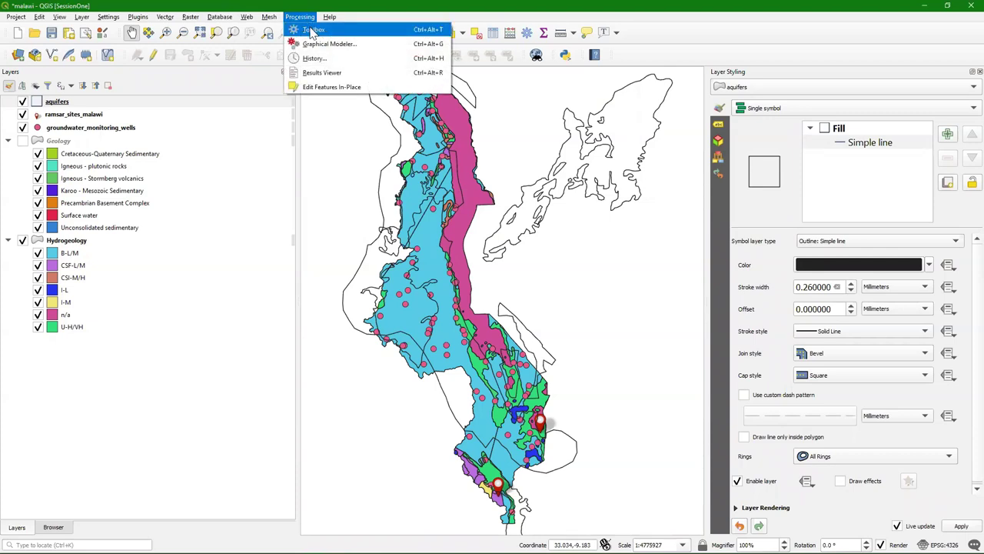
left_click(311, 30)
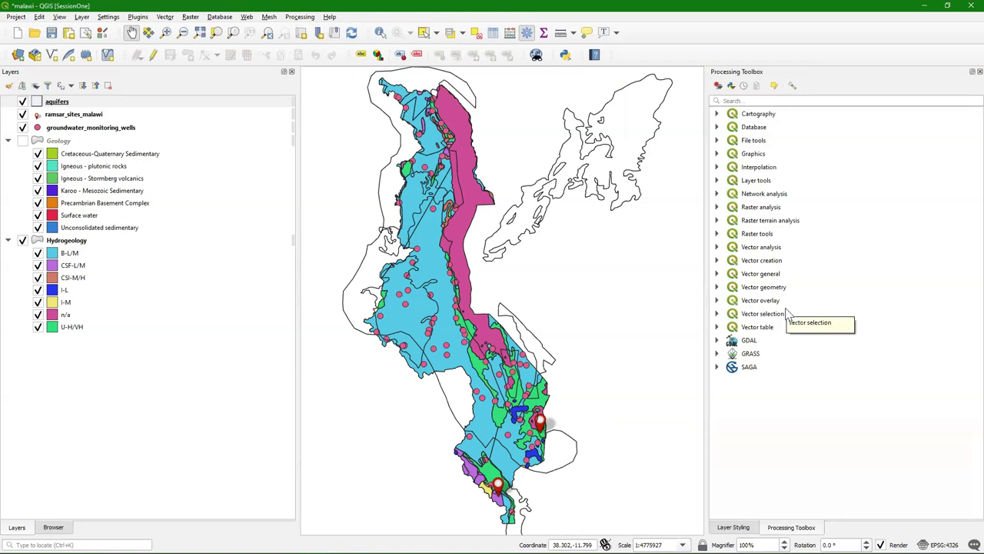
left_click(757, 100)
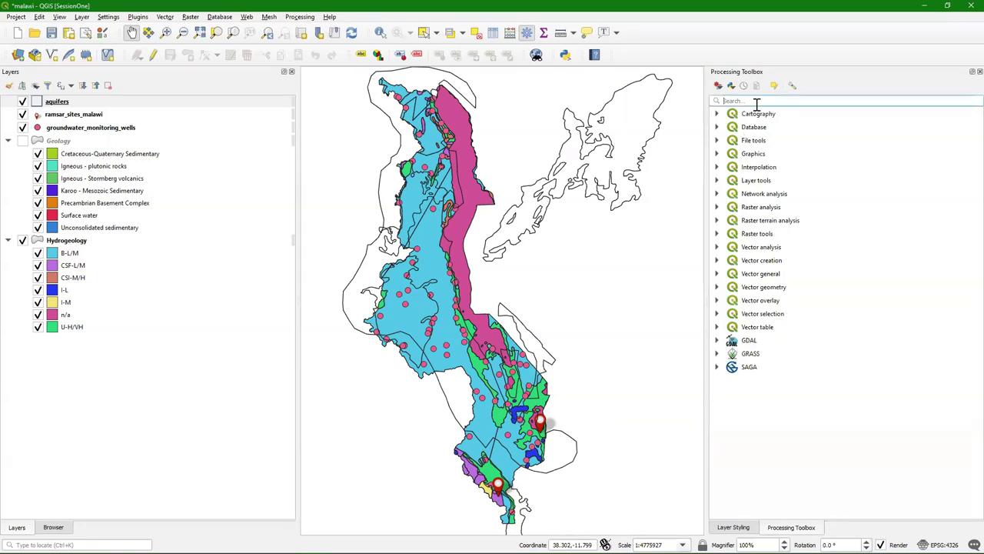
type("pa")
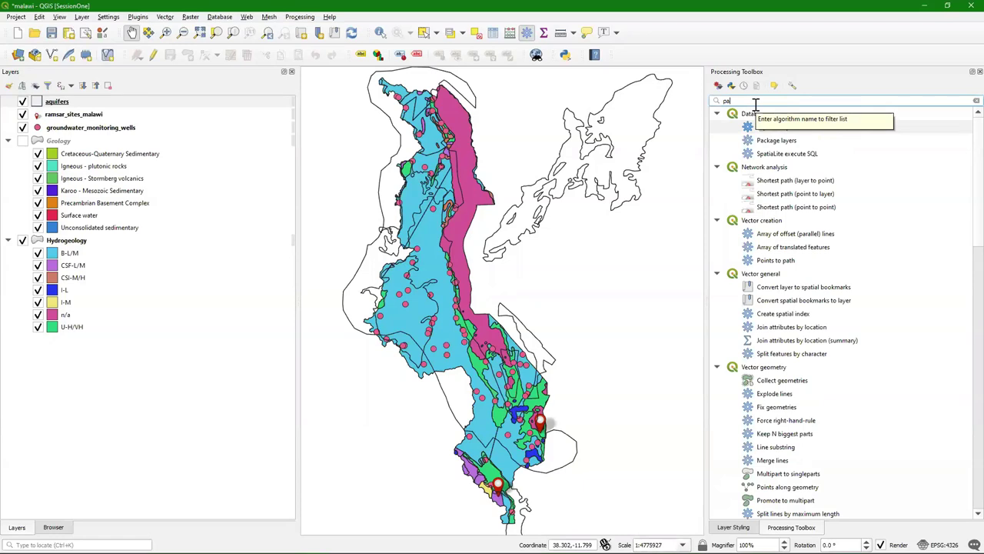
type("ckag")
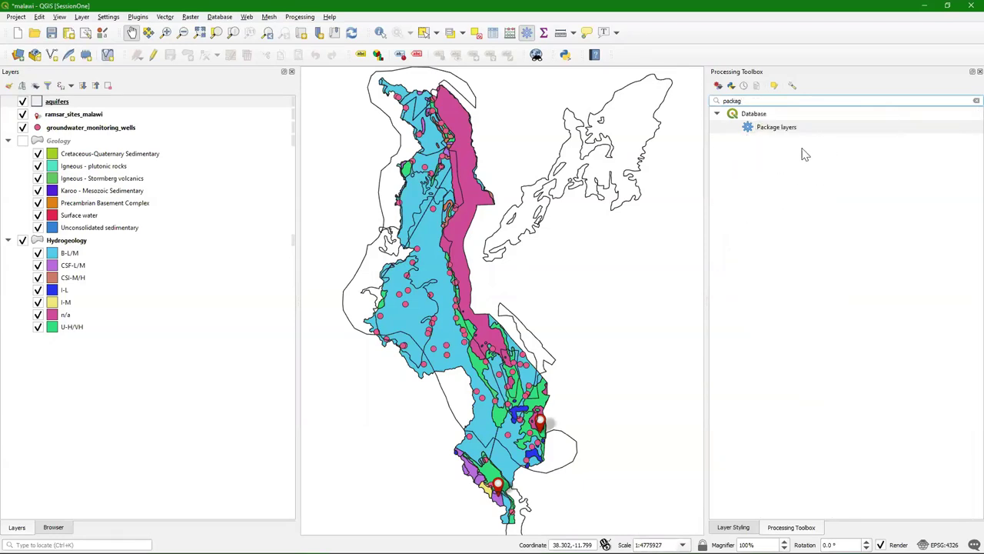
left_click(772, 128)
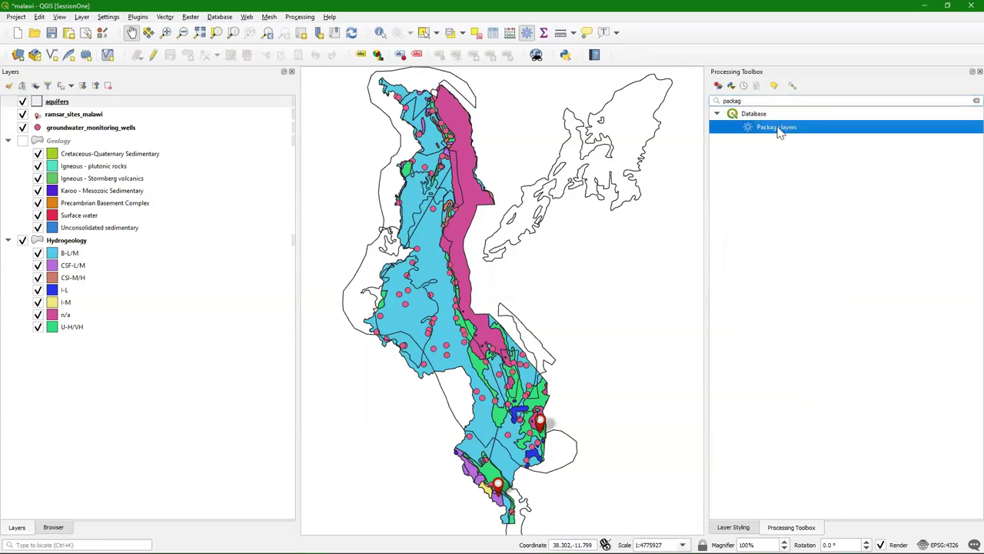
left_click(22, 141)
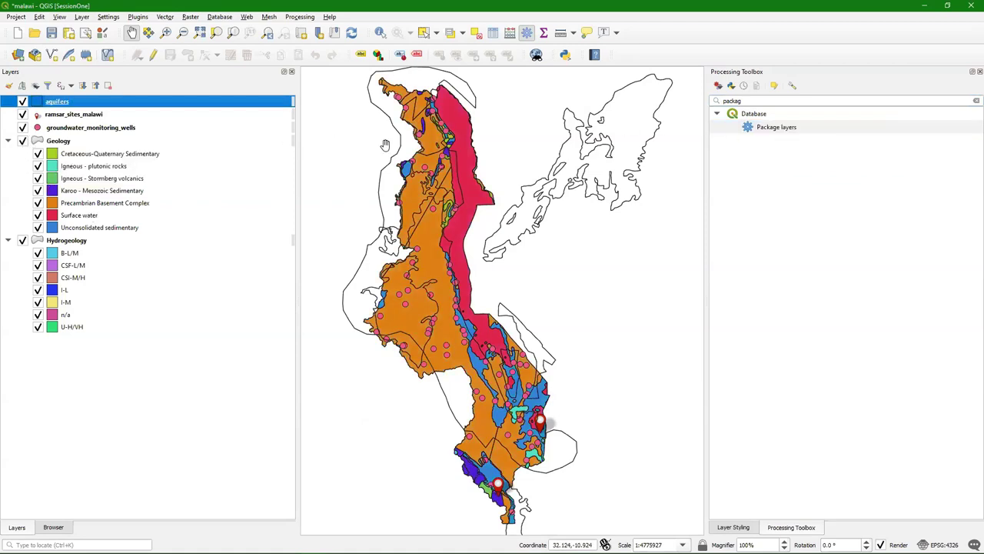
- Start Package layers with all project layers selected as input: Hydrogeology, Geology, aquifers, groundwater_monitoring_wells and ramsar_sites_malawi
left_click(775, 129)
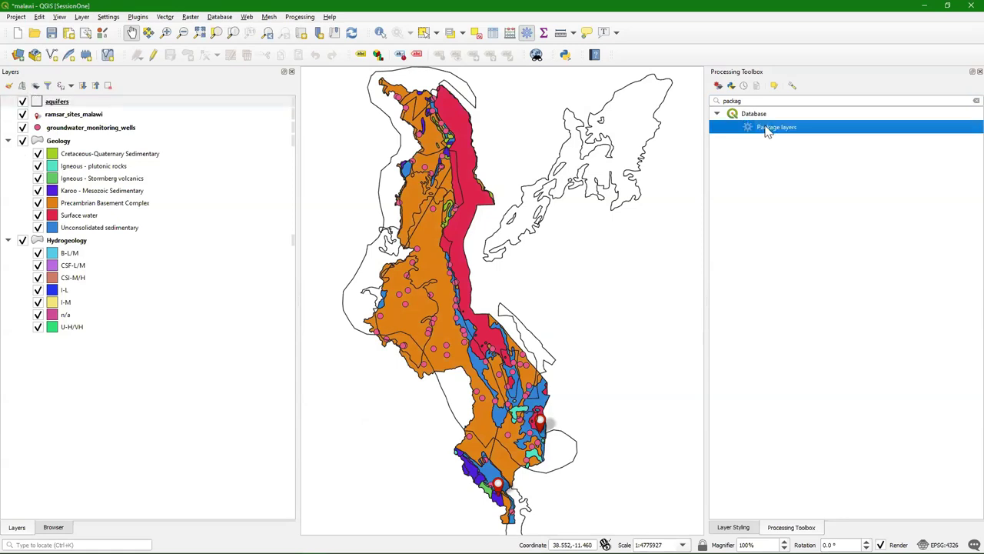
double_click(766, 131)
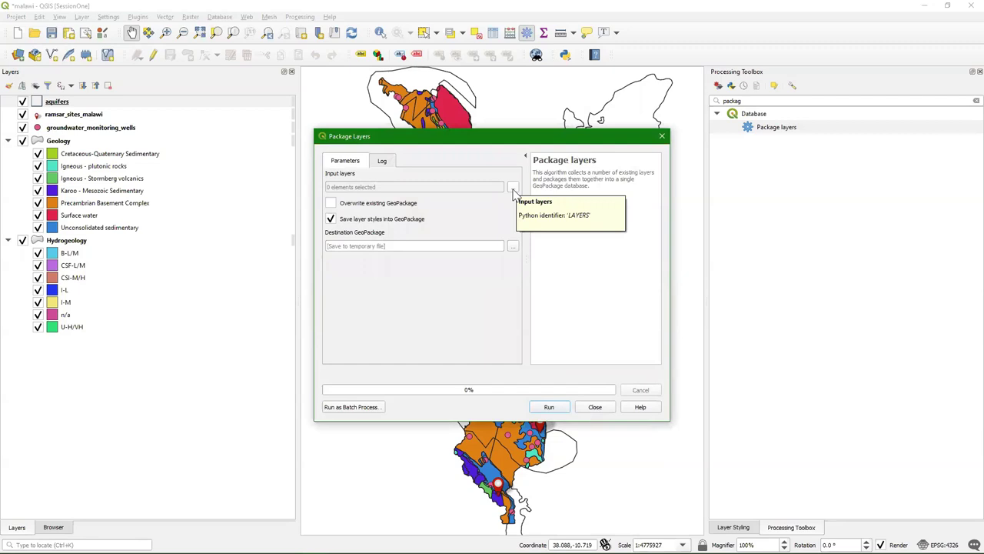
left_click(512, 189)
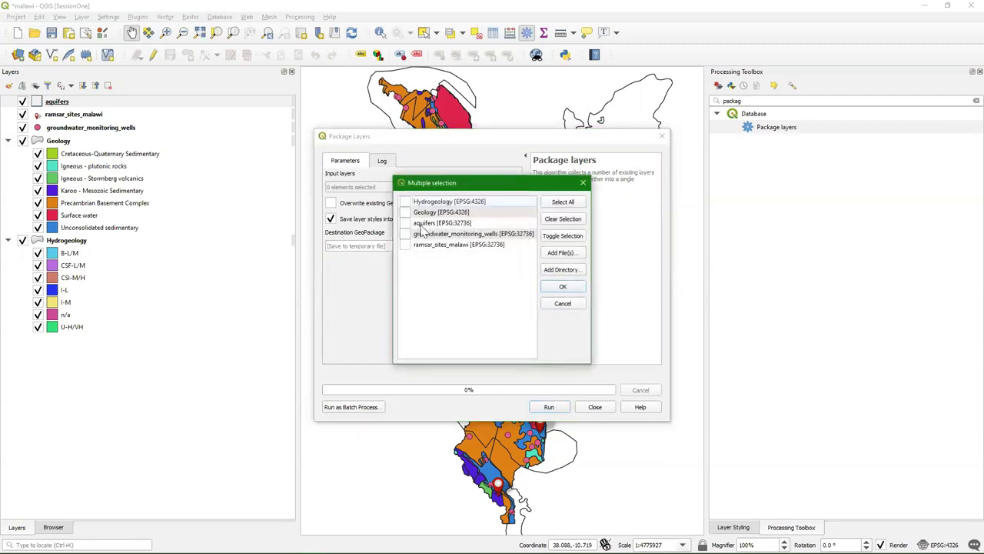
left_click(565, 202)
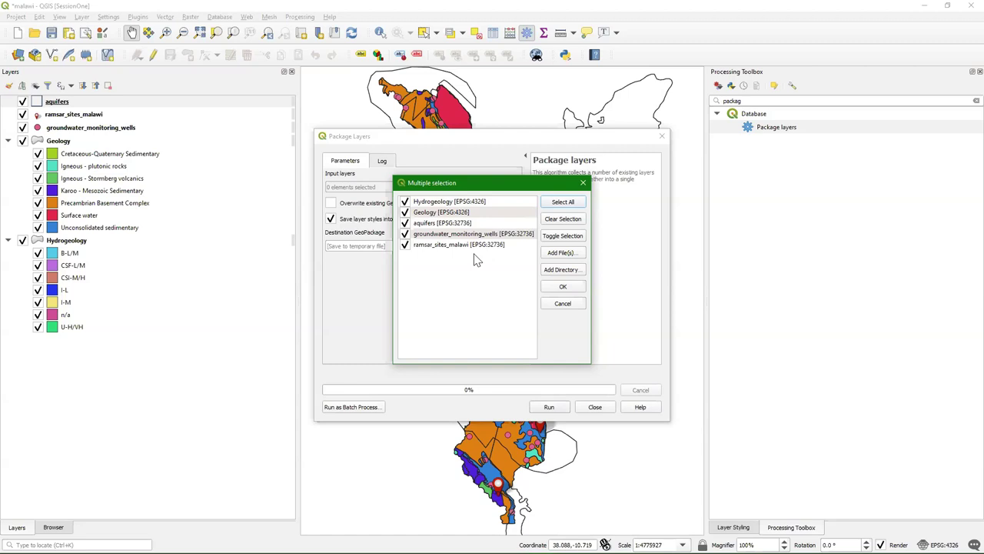
left_click(562, 287)
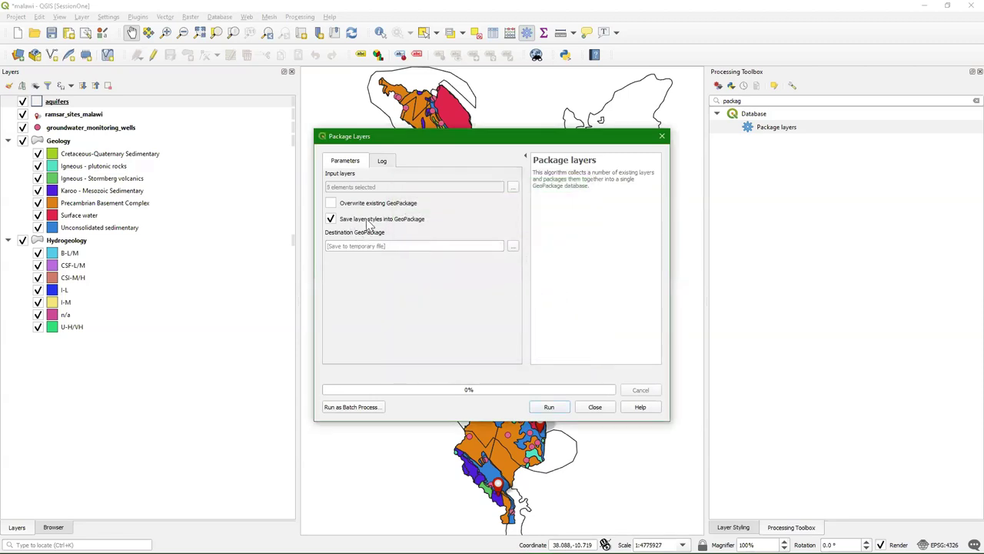
- Set the destination GeoPackage to Malawi_GIS_data in the Tutorial1 folder on the Data (Z:) drive
left_click(512, 246)
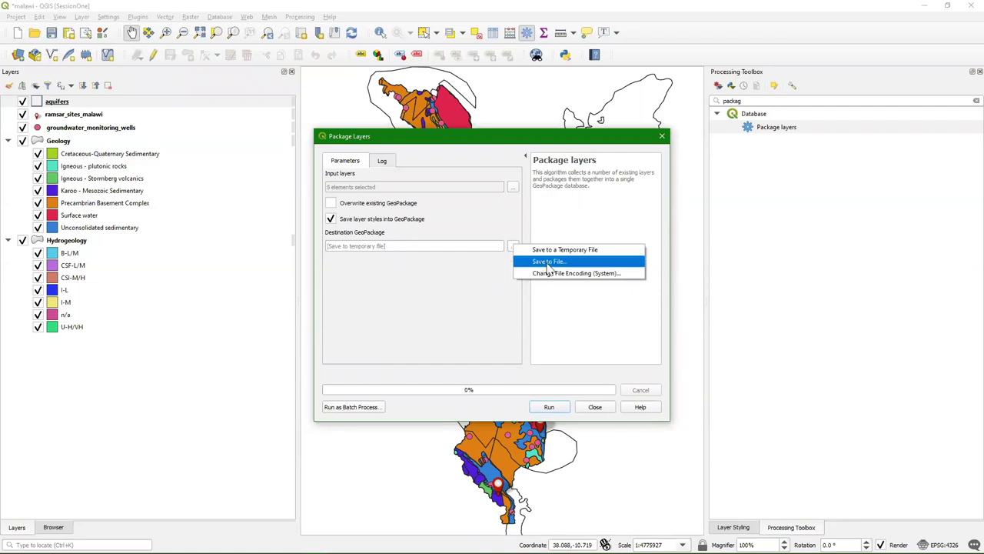
left_click(548, 263)
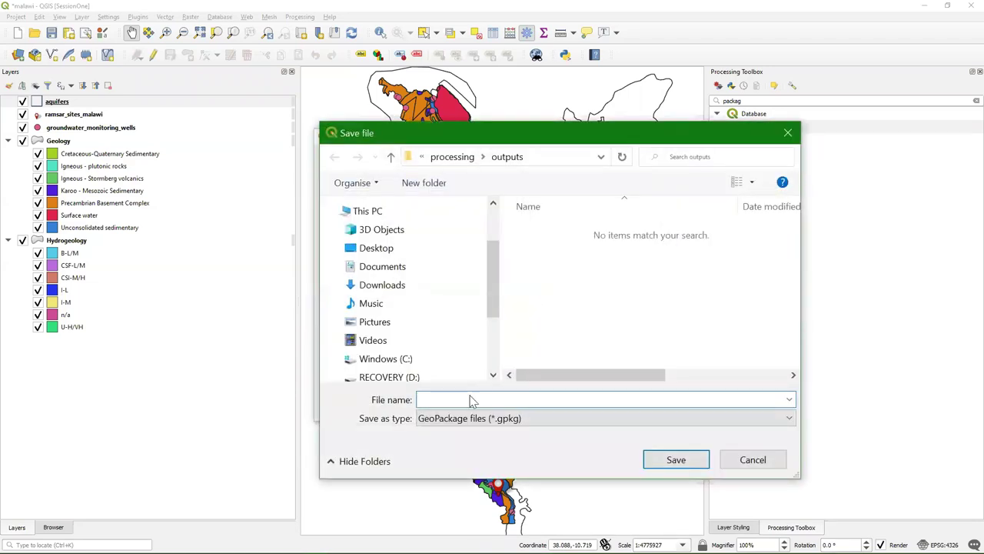
scroll(376, 348, "down", 2)
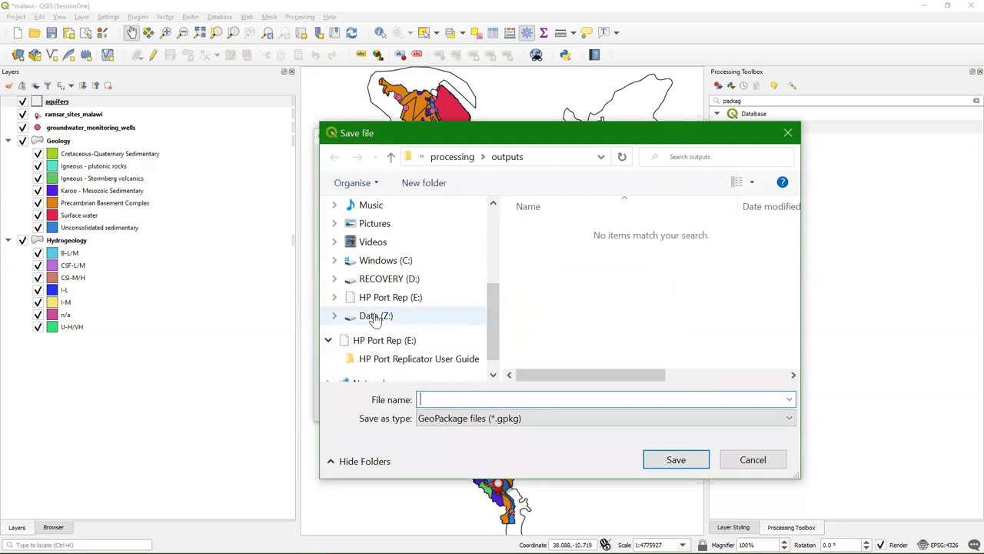
left_click(376, 316)
scroll(543, 297, "down", 8)
scroll(553, 308, "down", 12)
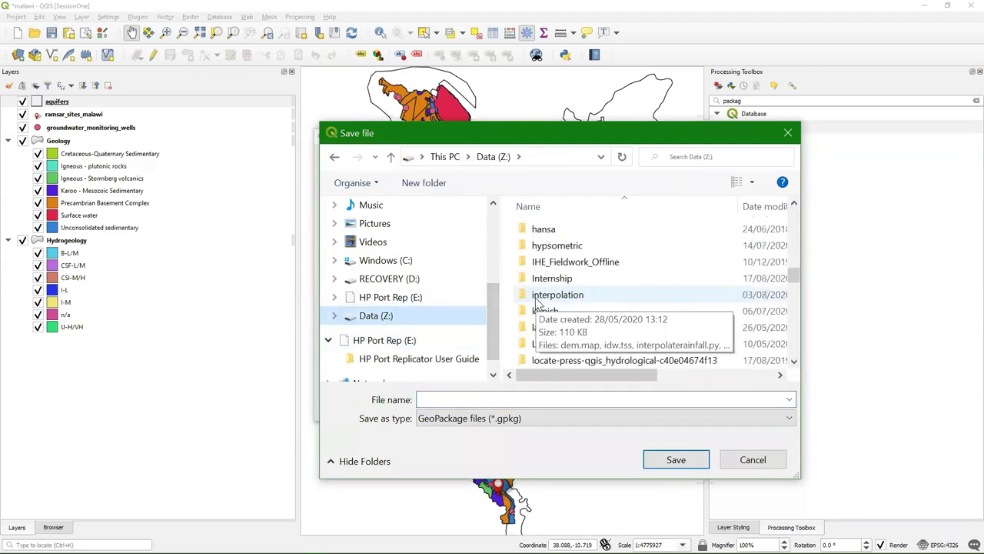
scroll(567, 315, "down", 5)
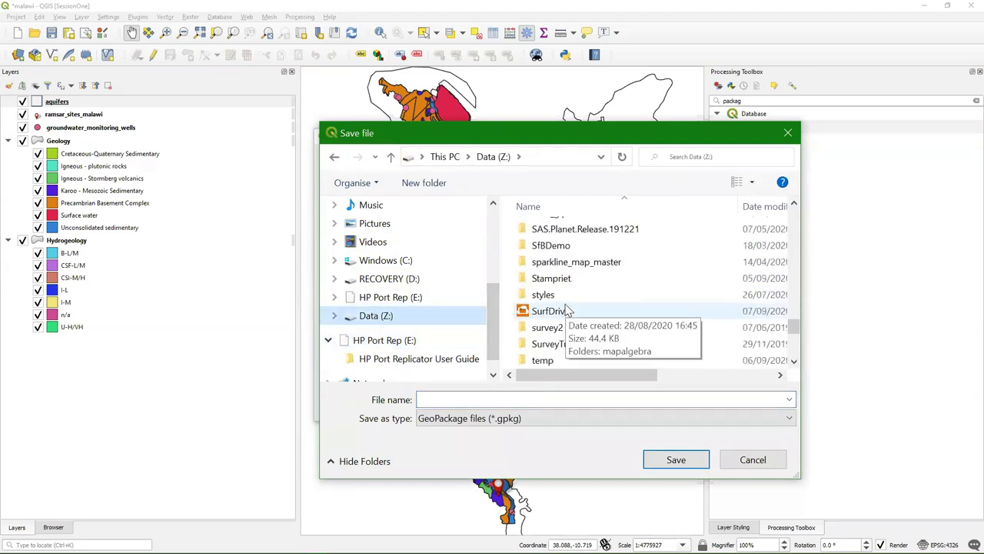
left_click(551, 361)
double_click(551, 361)
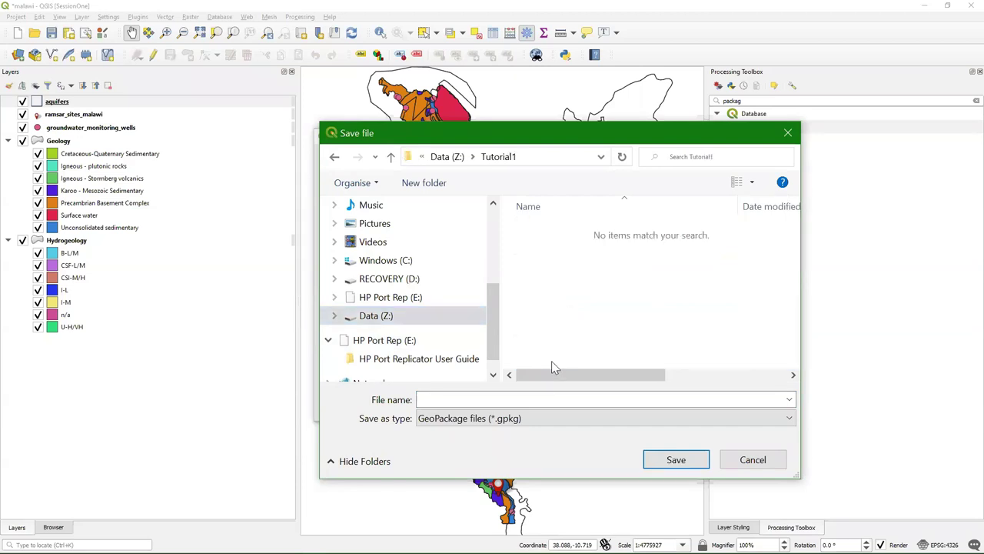
left_click(428, 399)
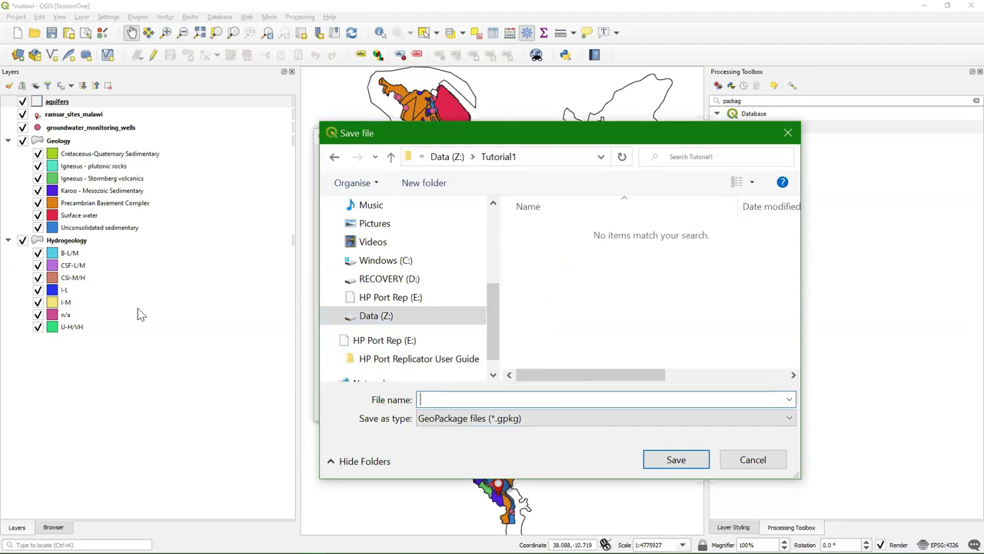
type("Mala")
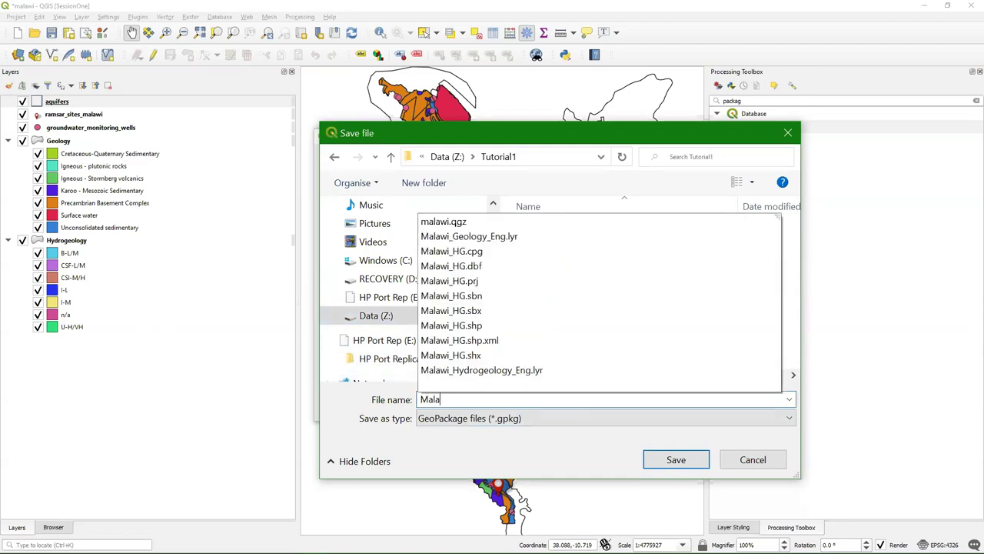
type("wi_")
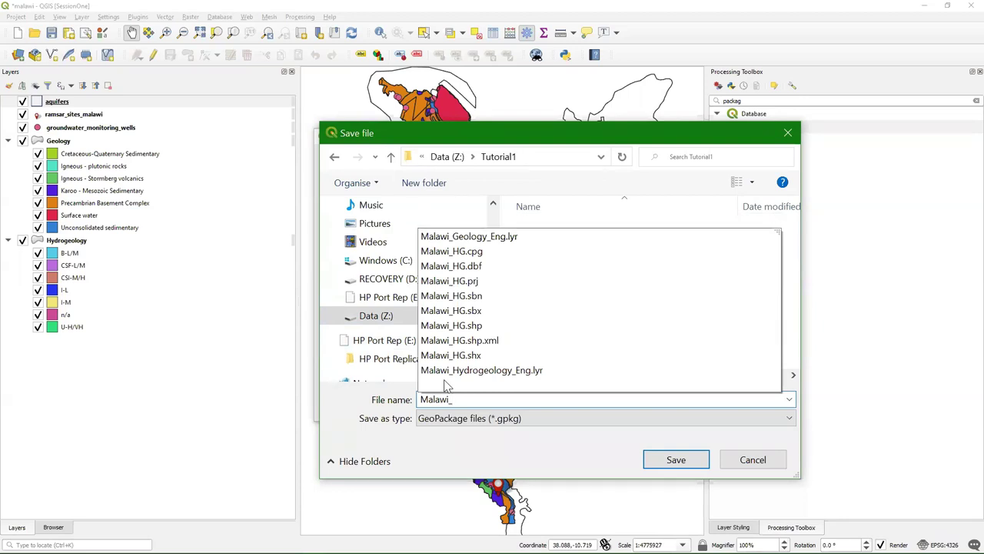
type("GIS_data")
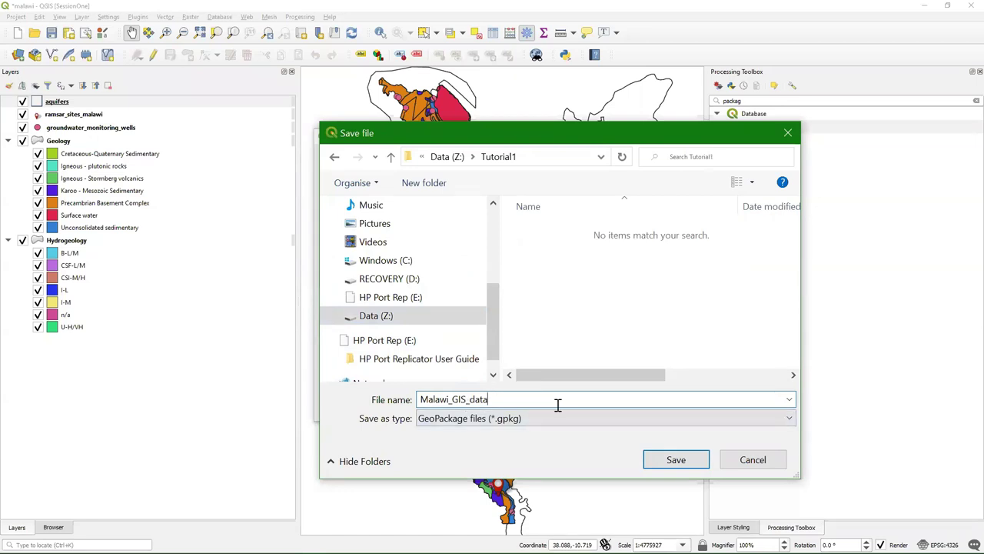
left_click(680, 464)
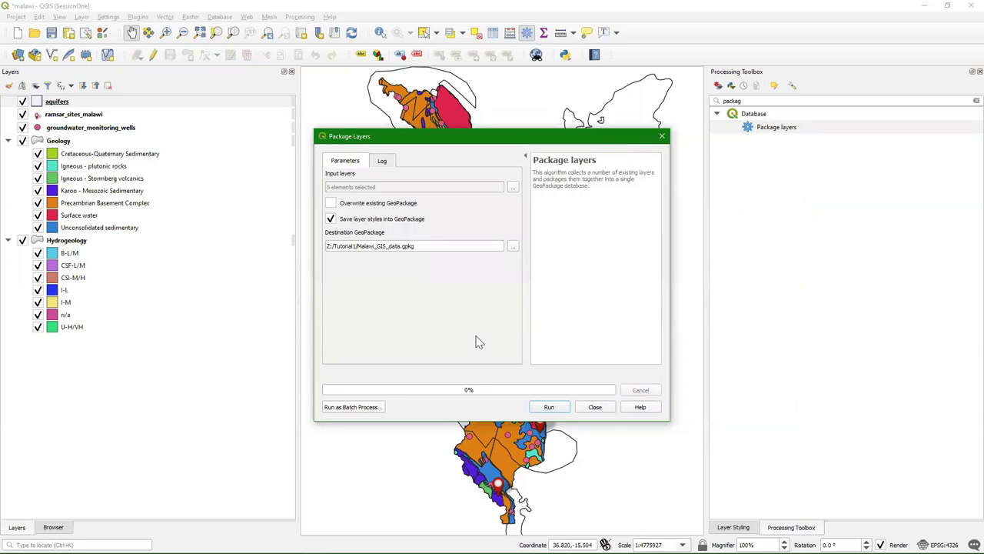
- Run Package layers to write the layers and their styles into the GeoPackage, and close the tool
left_click(552, 407)
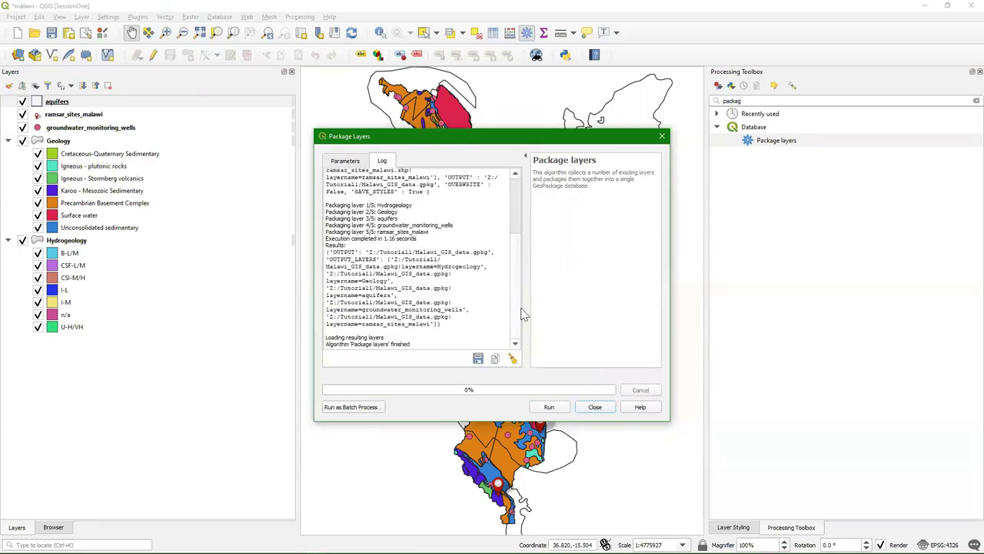
left_click(596, 407)
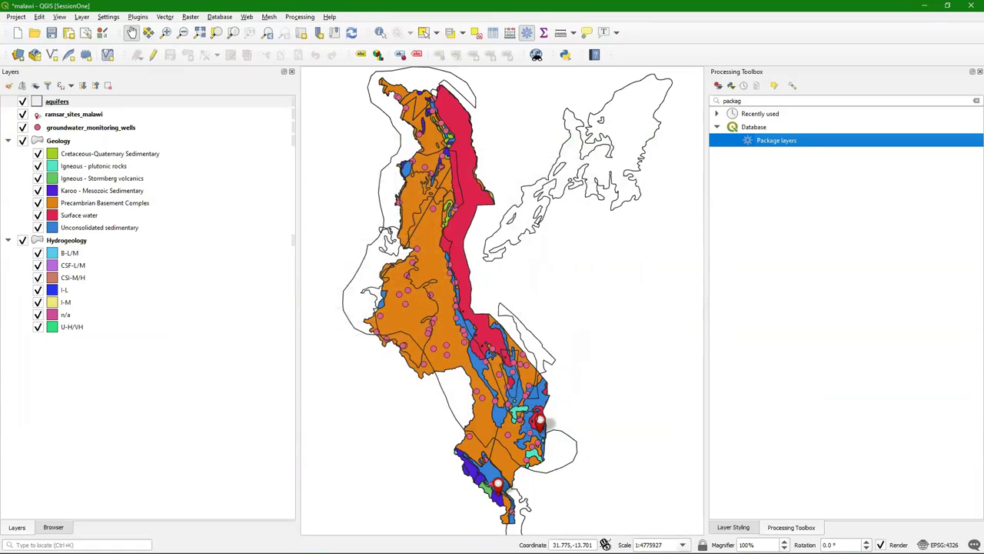
key("Return")
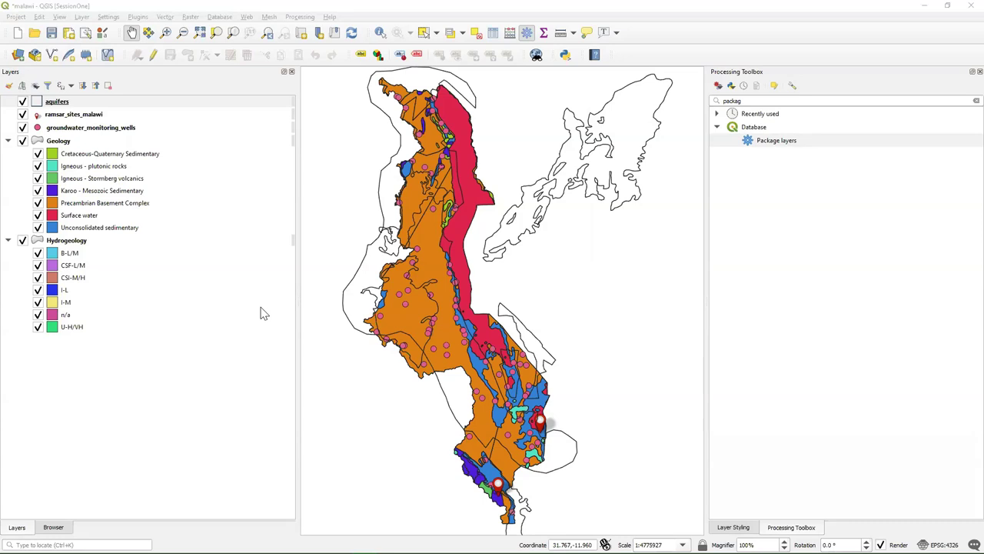
left_click(89, 8)
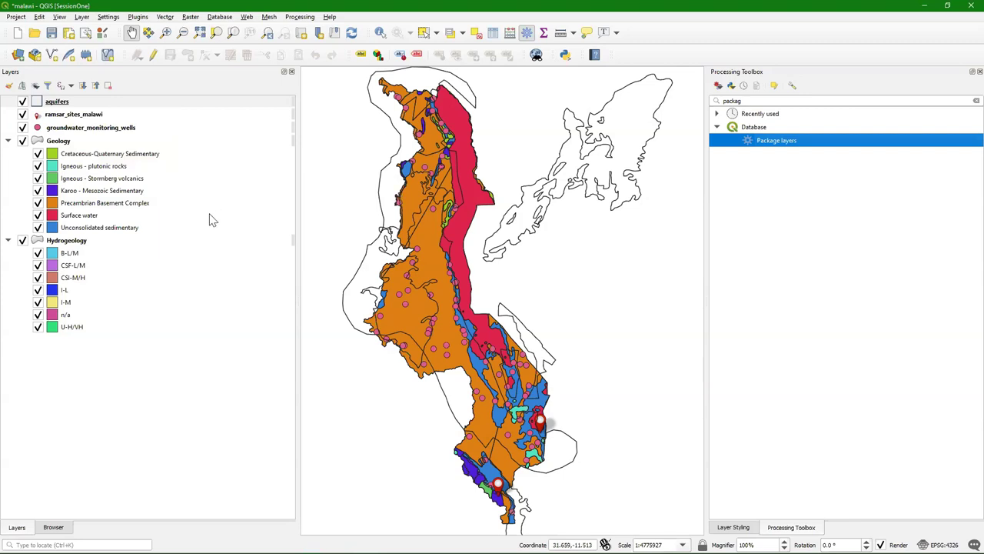
- Save the malawi project and start a new empty project
left_click(51, 32)
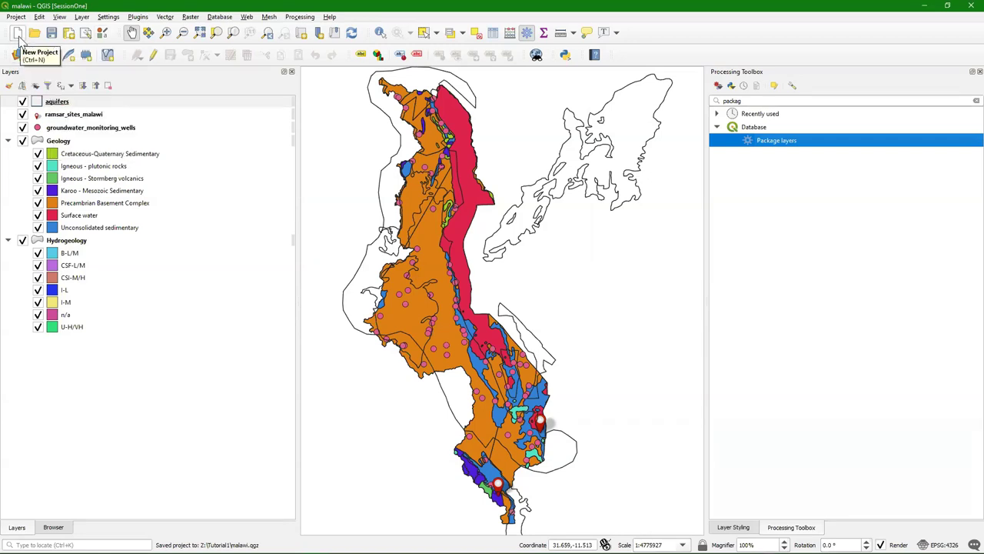
left_click(18, 34)
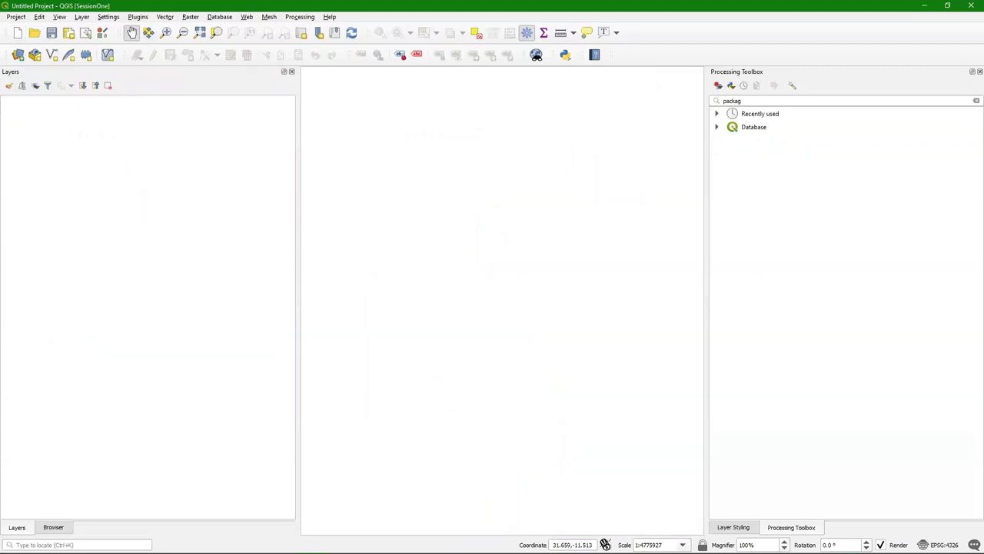
- Add the aquifers, Geology, groundwater_monitoring_wells, Hydrogeology and ramsar_sites_malawi layers from Malawi_GIS_data.gpkg in the Tutorial1 favourite to the map
left_click(53, 527)
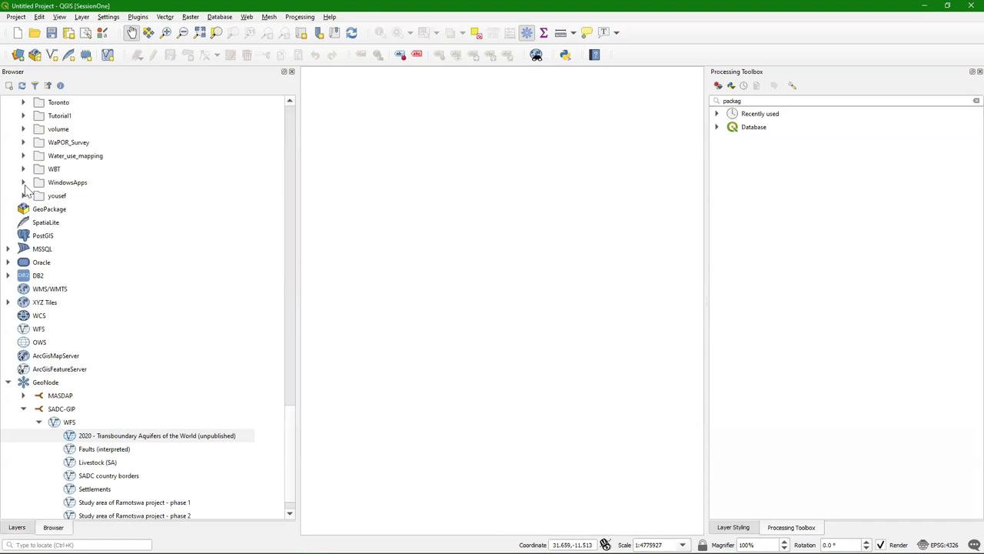
left_click(294, 421)
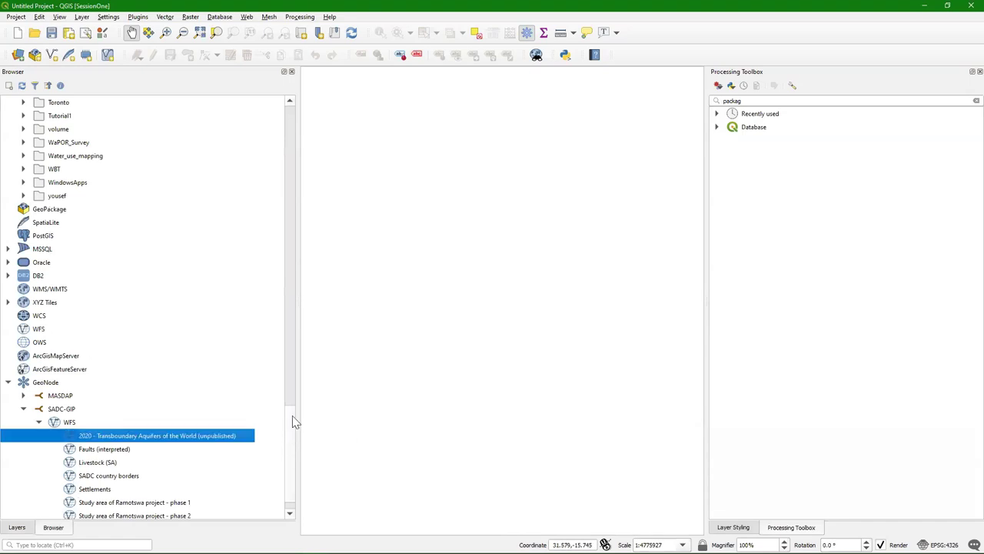
left_click_drag(294, 422, 294, 120)
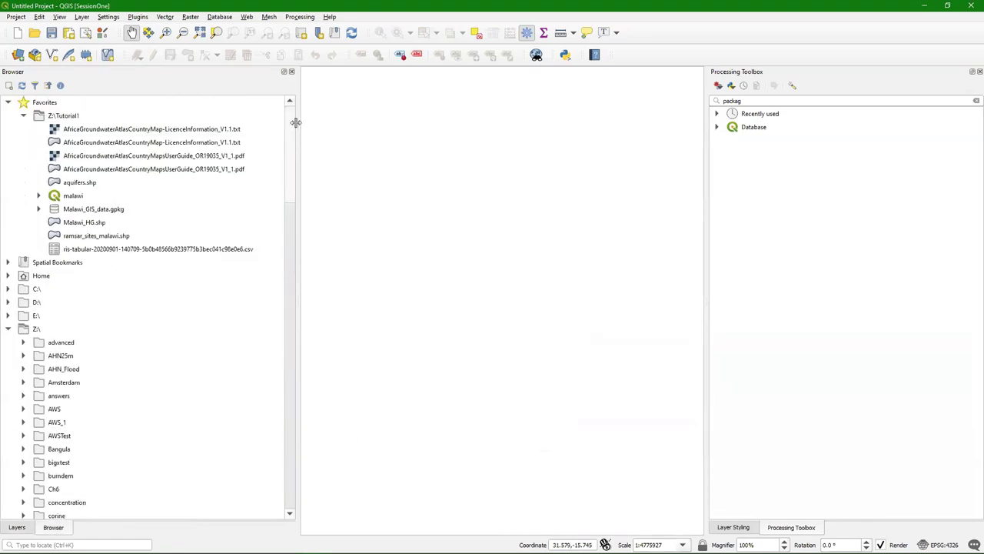
left_click(88, 208)
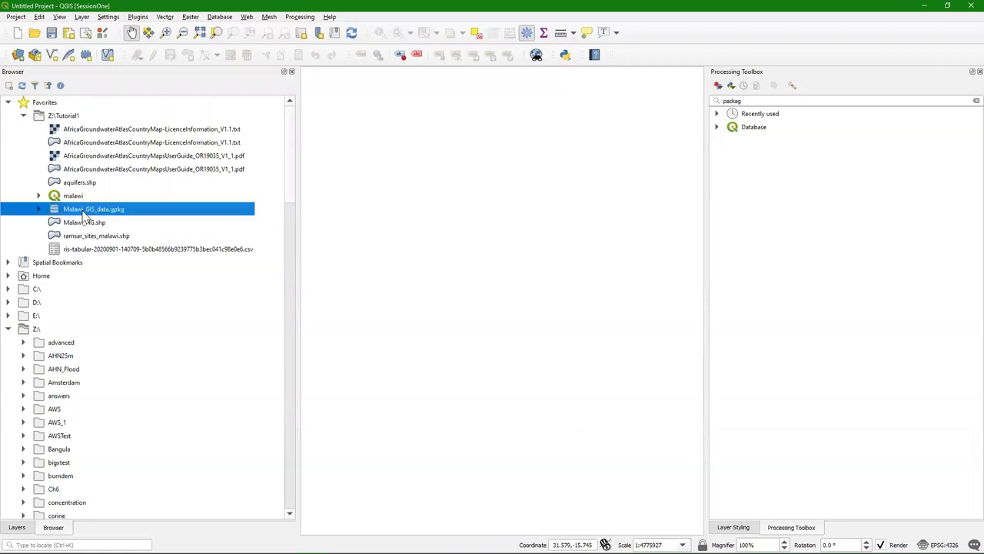
left_click(38, 208)
left_click(86, 223)
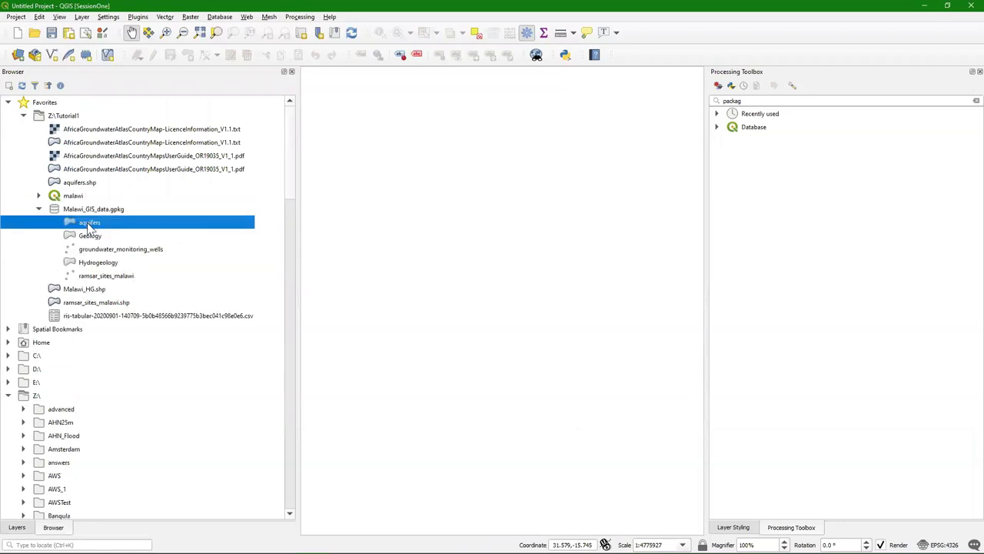
left_click(97, 279, "shift")
left_click_drag(431, 185, 418, 178)
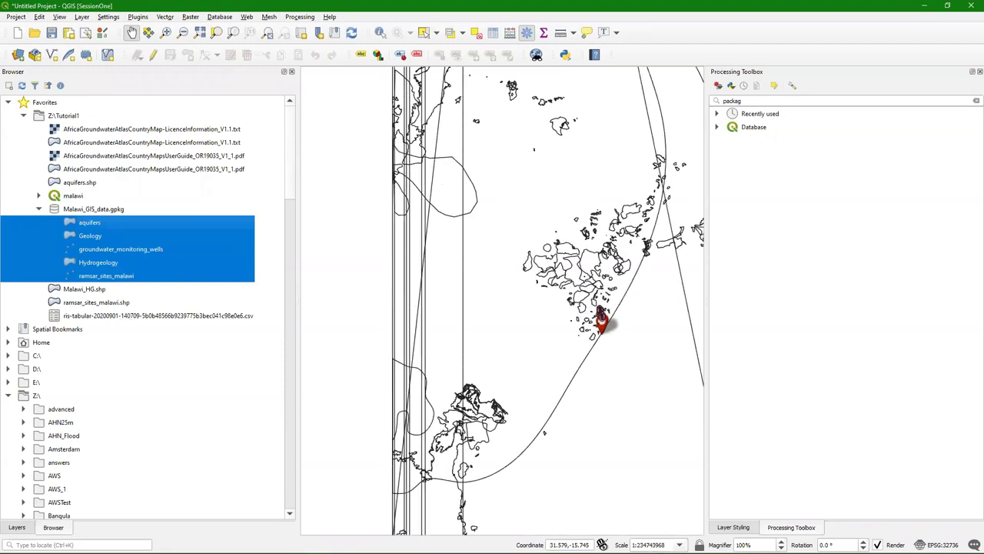
- Return to the layer list and fit the map to the extent of the Geology layer
key("ctrl+1")
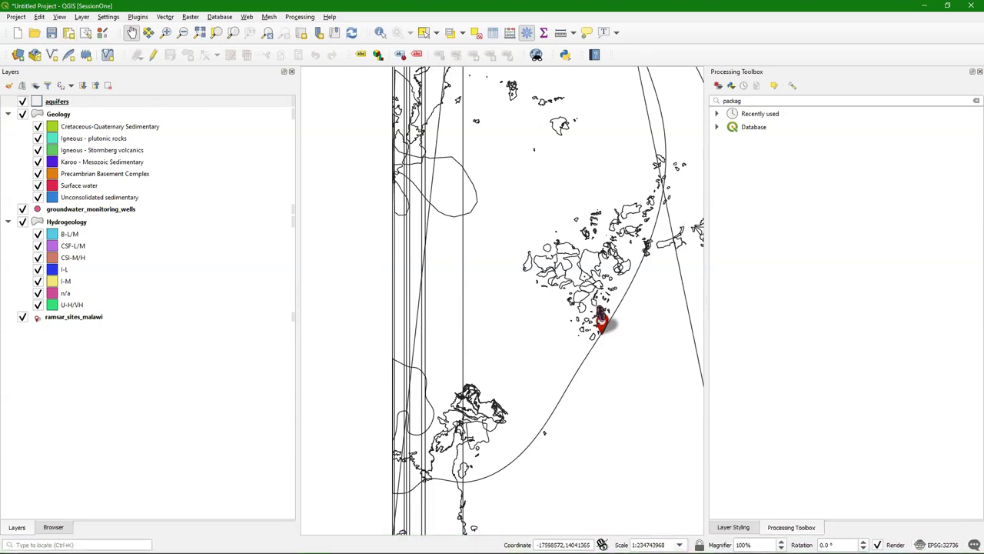
left_click(60, 116)
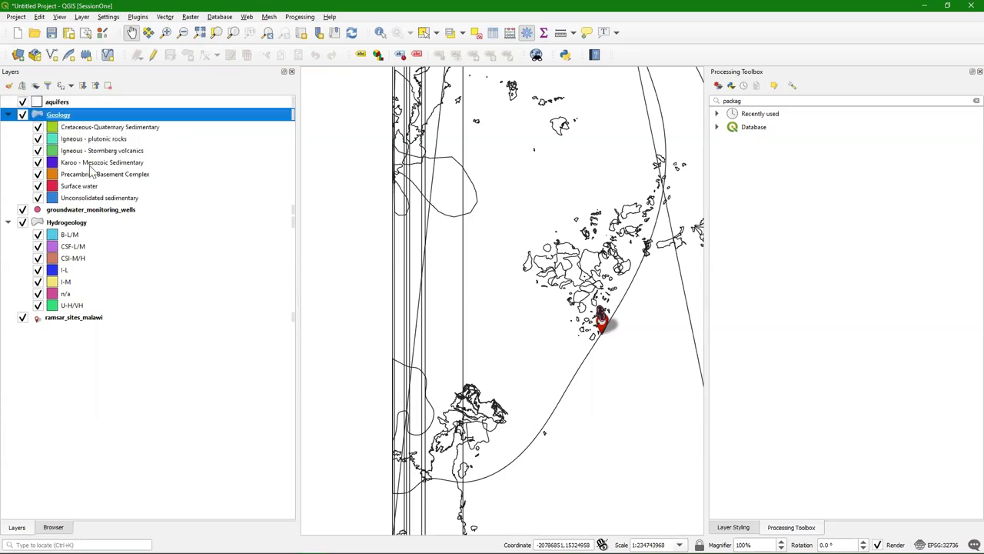
left_click(68, 223)
left_click(60, 117)
right_click(63, 117)
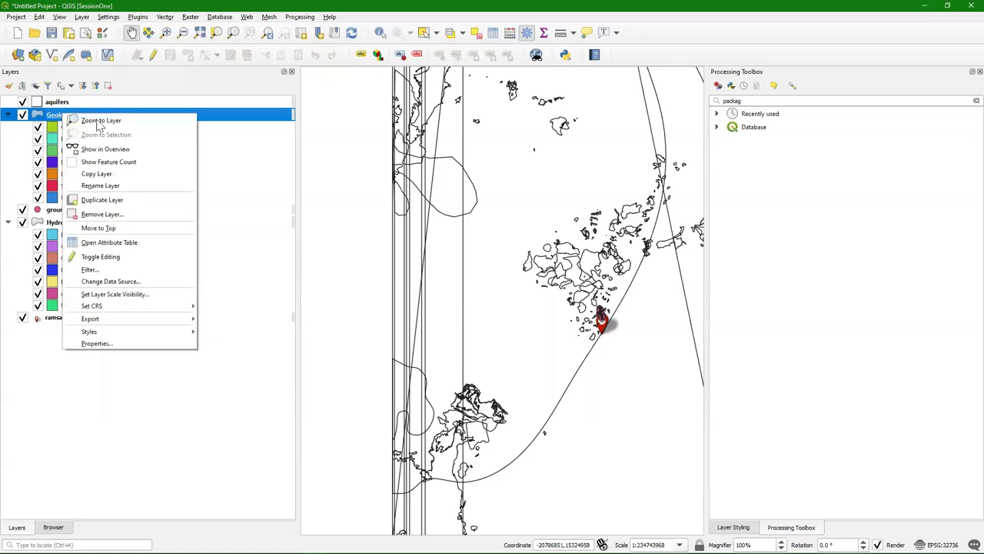
left_click(102, 121)
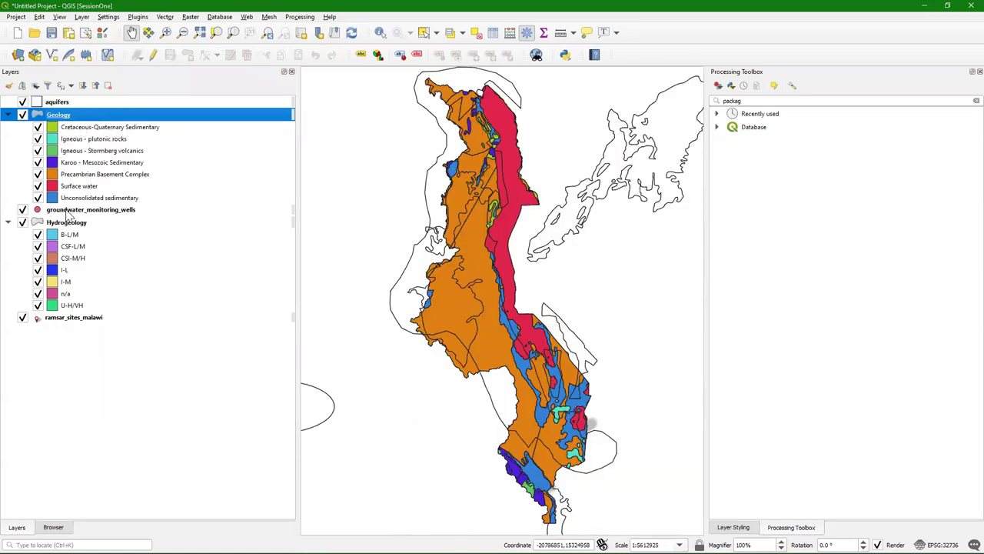
- Reorder the layers so that ramsar_sites_malawi comes first, followed by groundwater_monitoring_wells and aquifers, all above Geology
left_click_drag(68, 210, 119, 111)
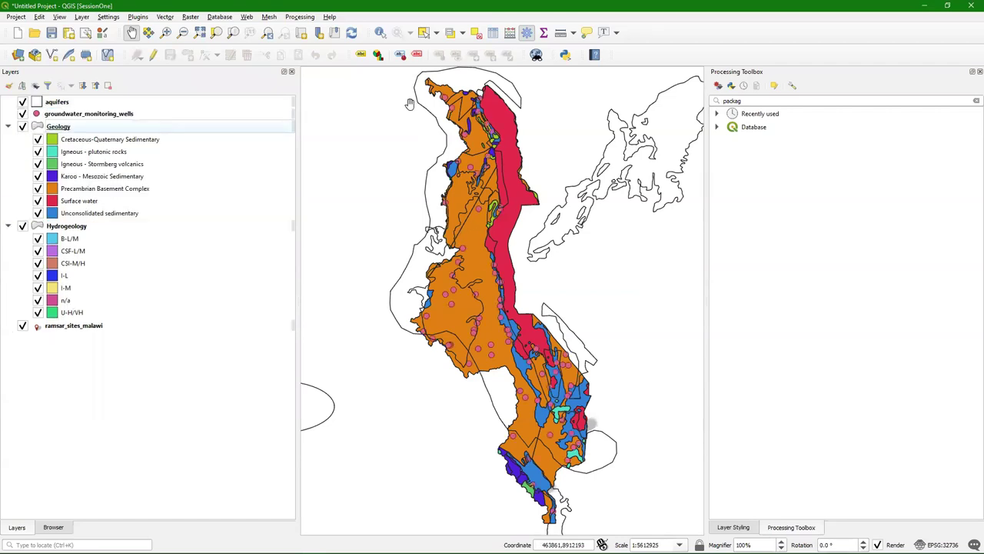
mouse_move(68, 329)
left_mouse_down()
mouse_move(110, 259)
mouse_move(110, 117)
left_mouse_up()
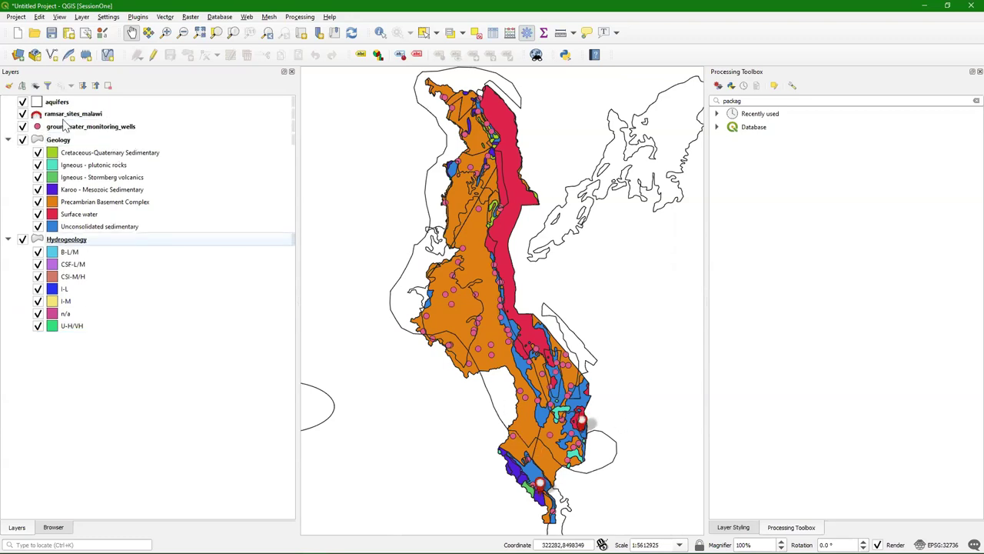
left_click_drag(57, 101, 63, 133)
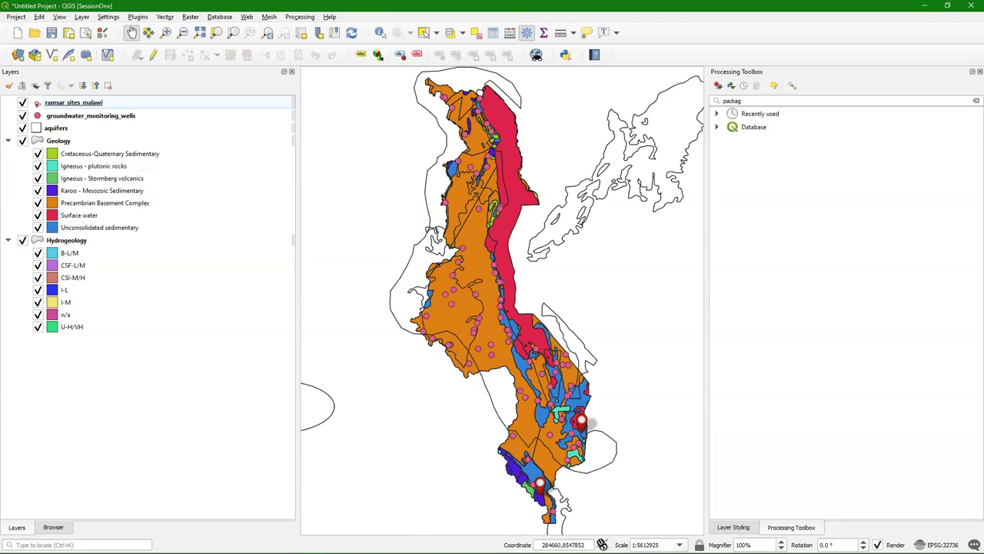
- Start saving the project to a GeoPackage, using Malawi_GIS_data.gpkg in the Tutorial1 folder as the connection
left_click(11, 16)
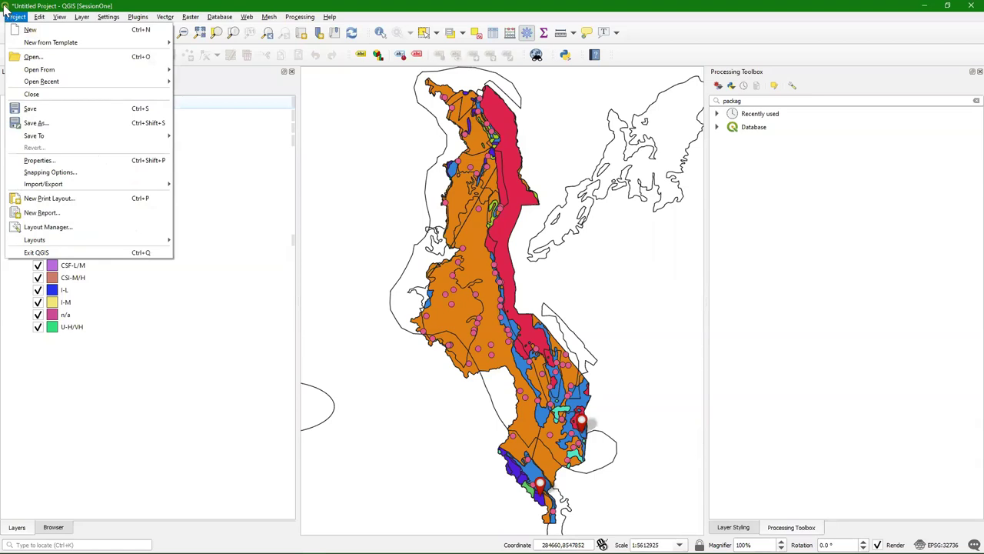
mouse_move(81, 136)
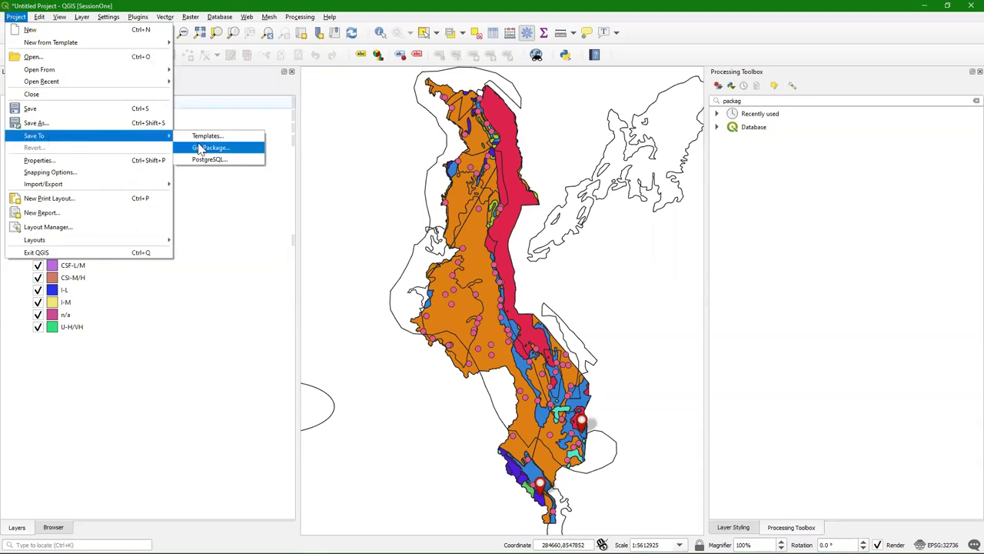
left_click(229, 151)
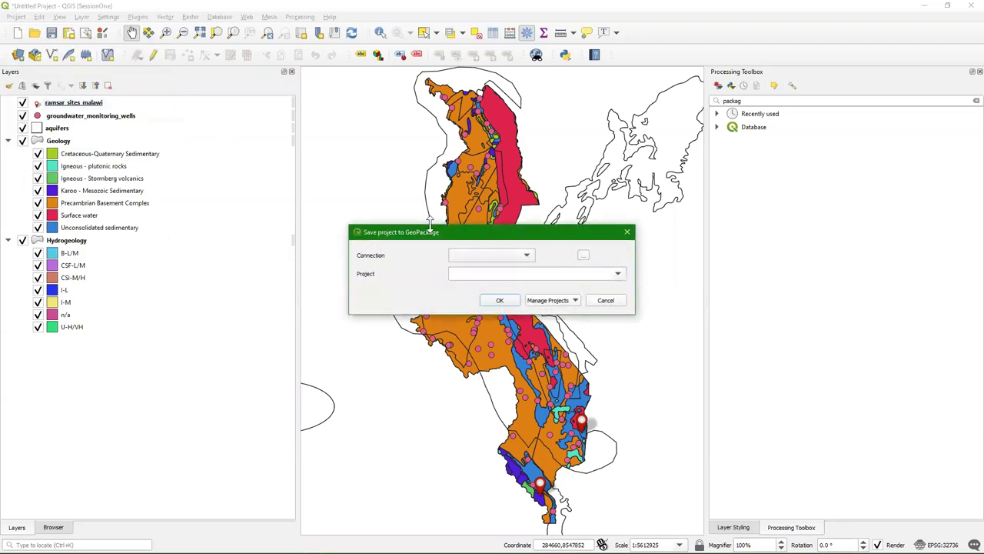
left_click(583, 256)
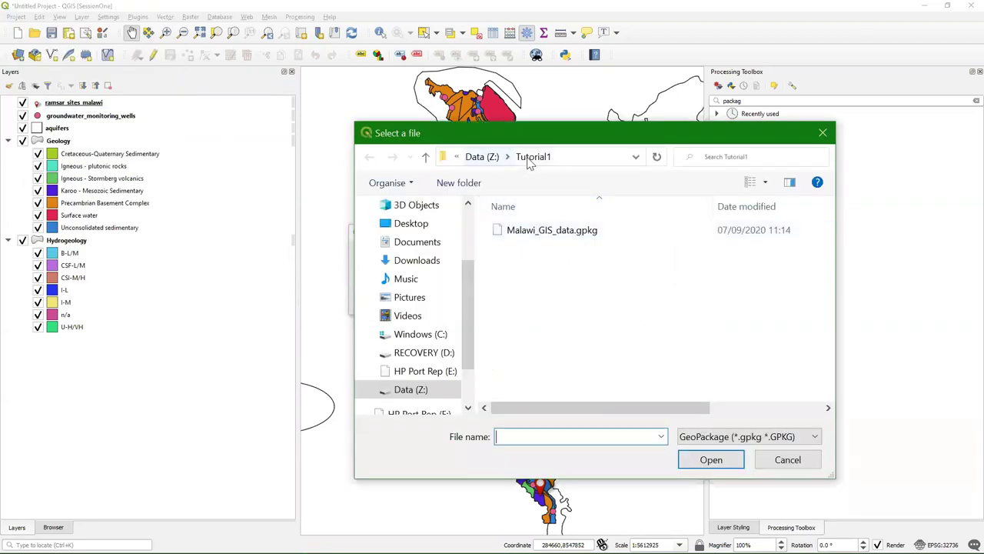
left_click(536, 240)
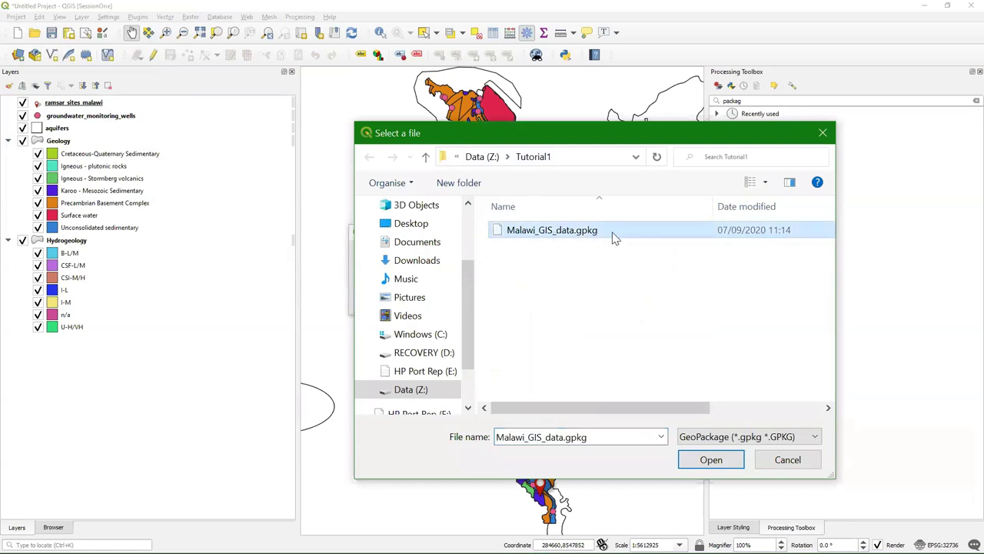
left_click(712, 459)
- Name the project Malawi_Groundwater and save it into the GeoPackage
left_click(483, 273)
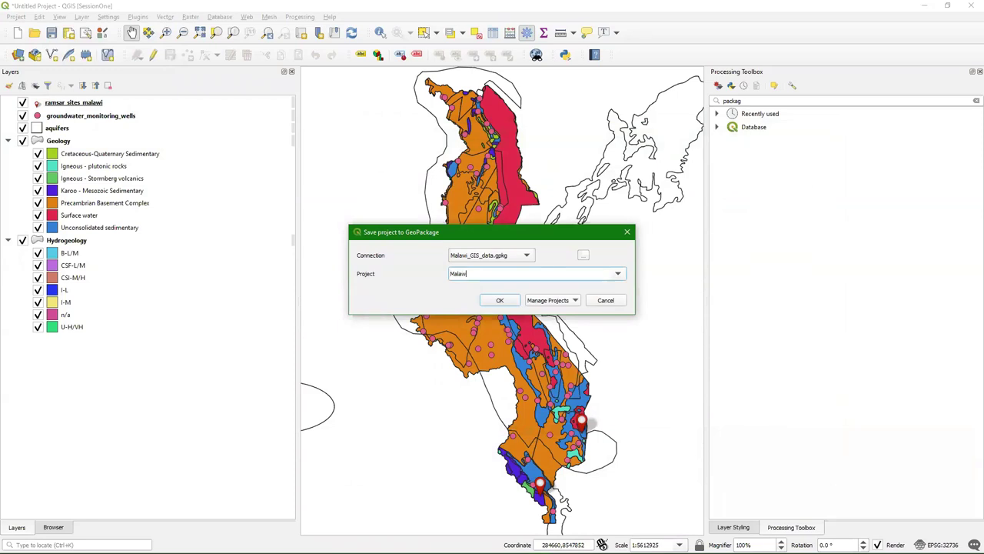
type("Malawi_Groundwater")
left_click(495, 301)
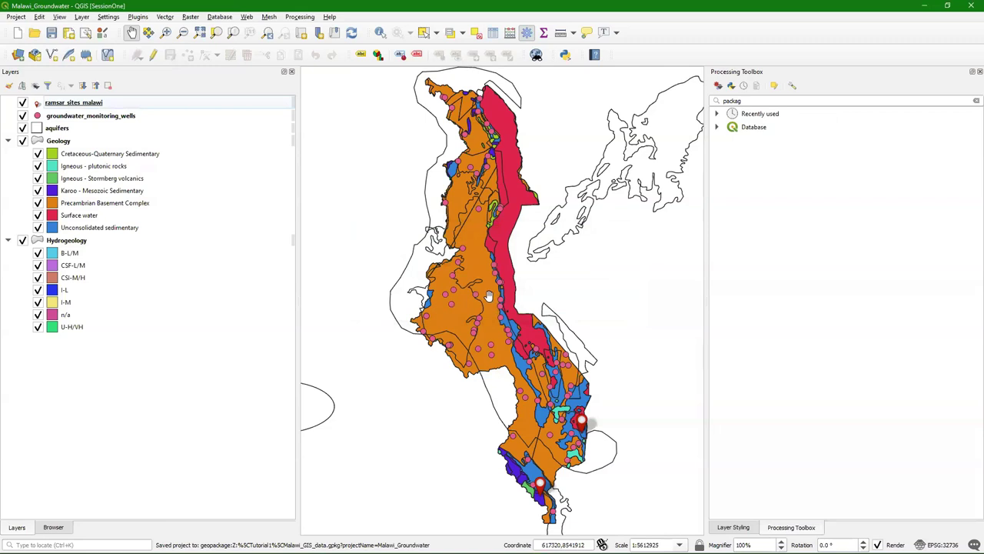